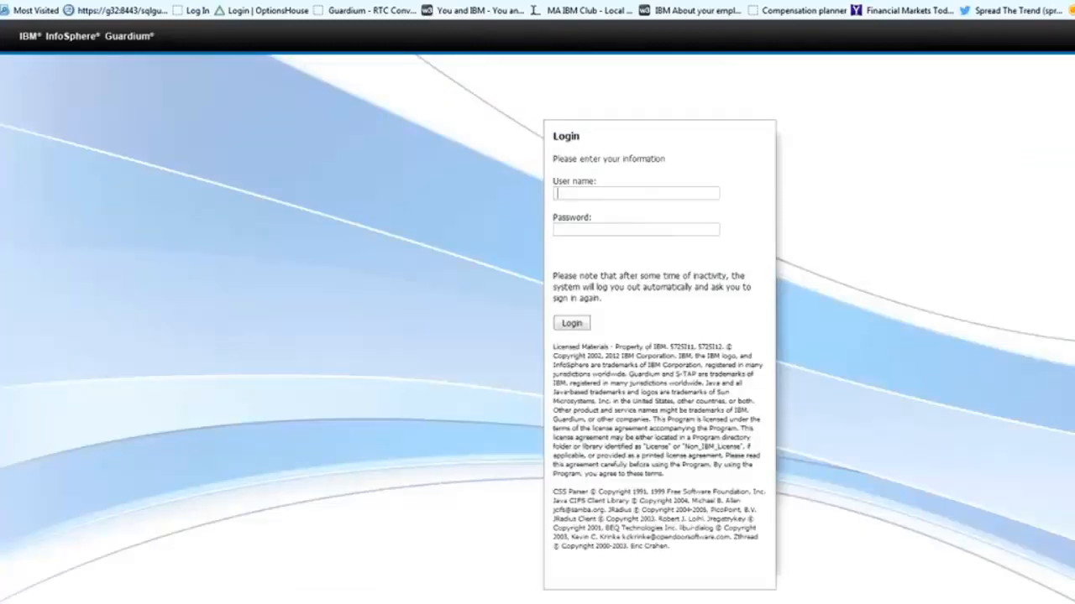
Step: Sign in to Guardium with the administrator user name and password
text(admin)
key(Tab)
text(********)
key(Return)
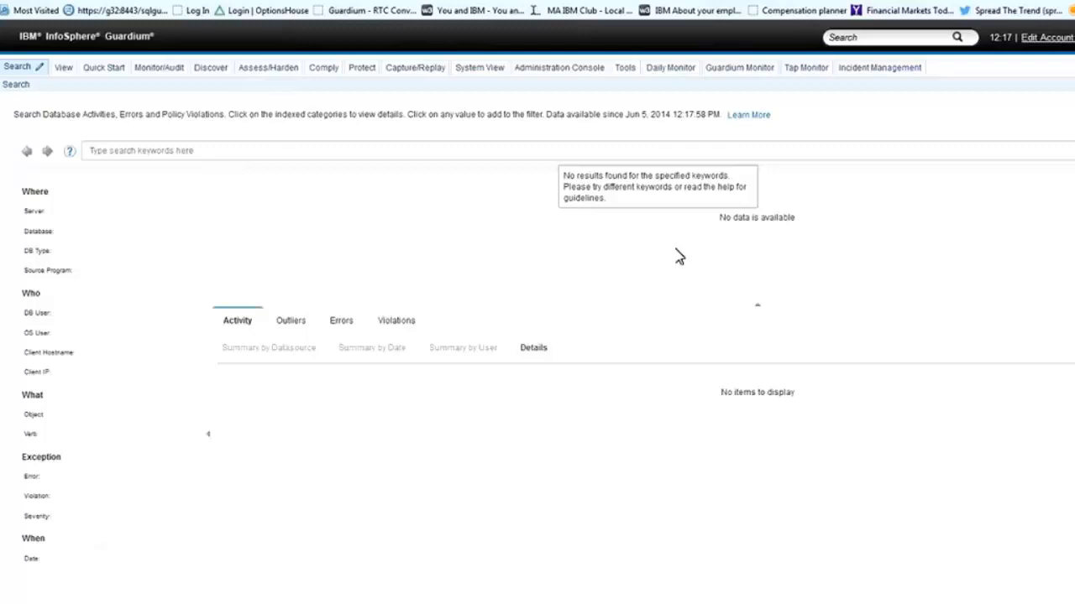
Step: Open the Assessment builder from the Assess/Harden tab and highlight the row of main tabs
click(278, 73)
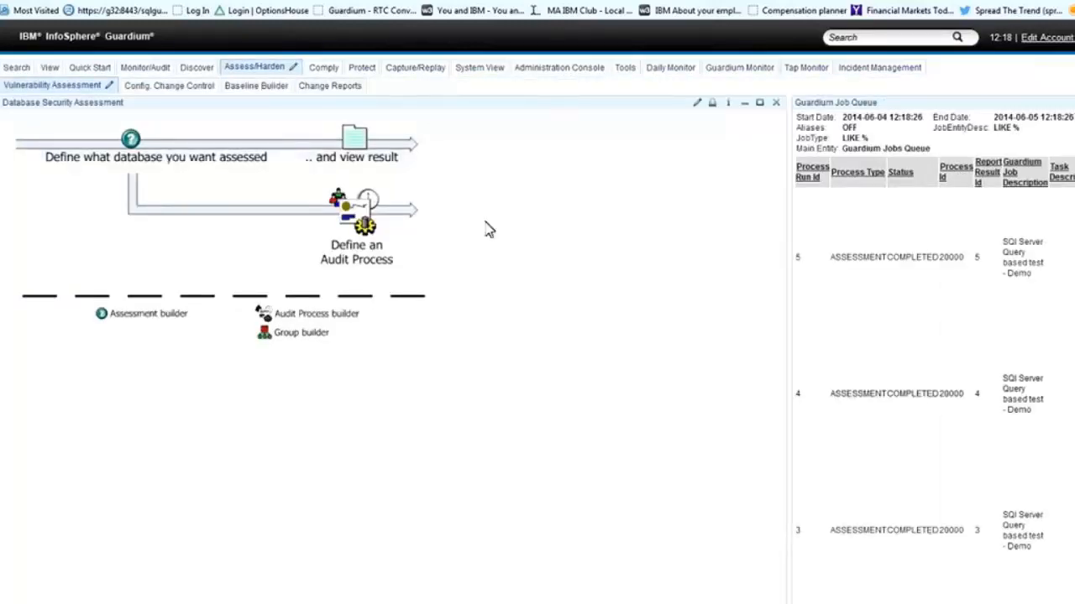
click(199, 173)
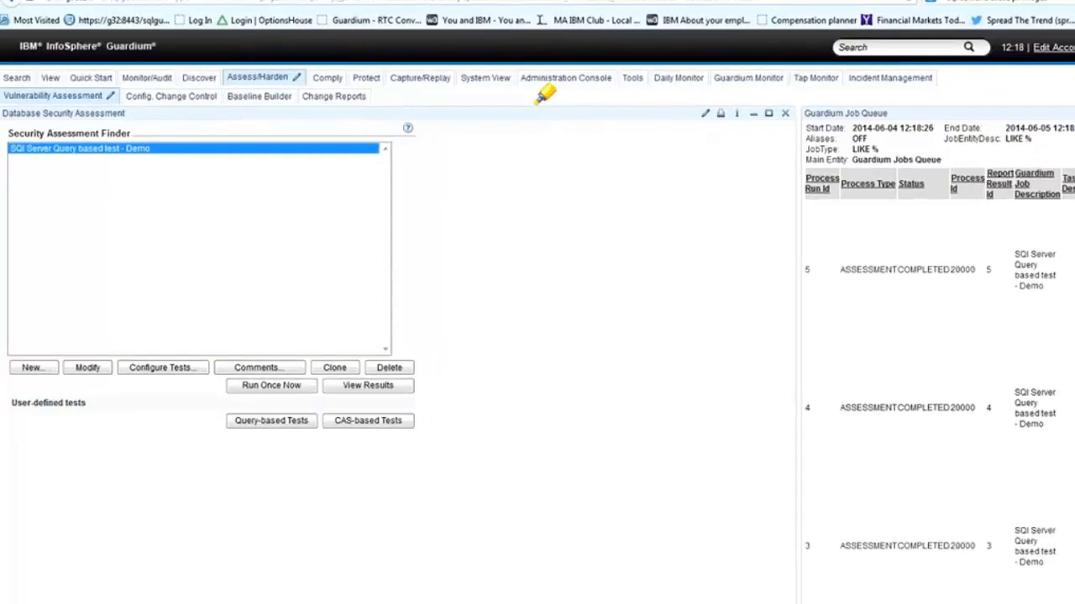
mouse_move(462, 85)
mouse_down()
mouse_move(464, 115)
mouse_move(587, 114)
mouse_move(964, 78)
mouse_move(608, 56)
mouse_up()
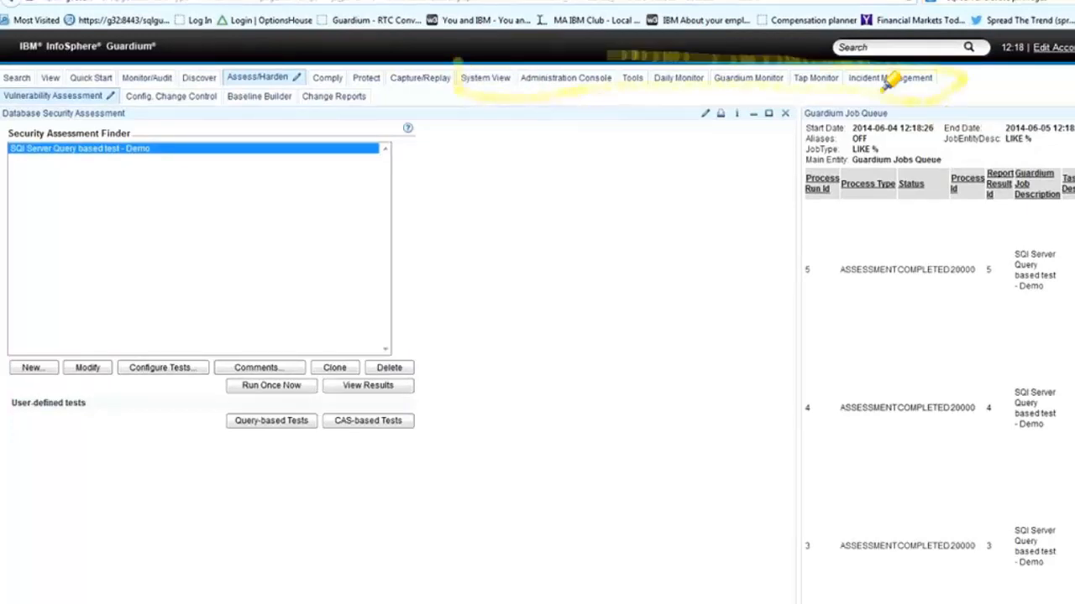
mouse_move(886, 81)
mouse_down()
mouse_move(586, 60)
mouse_move(470, 77)
mouse_up()
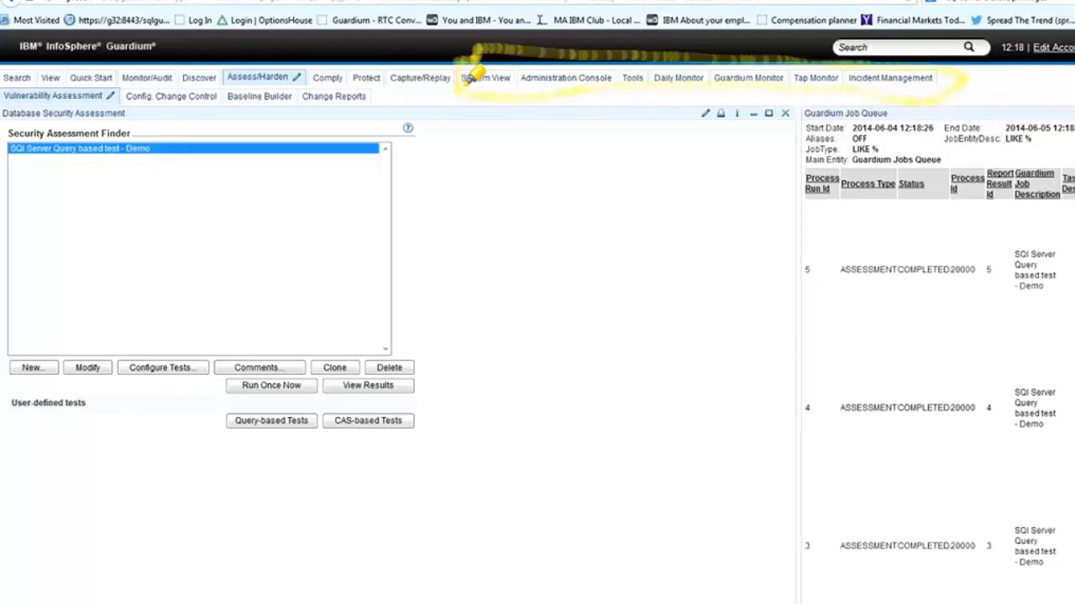
mouse_move(472, 73)
mouse_down()
mouse_move(269, 59)
mouse_move(38, 99)
mouse_up()
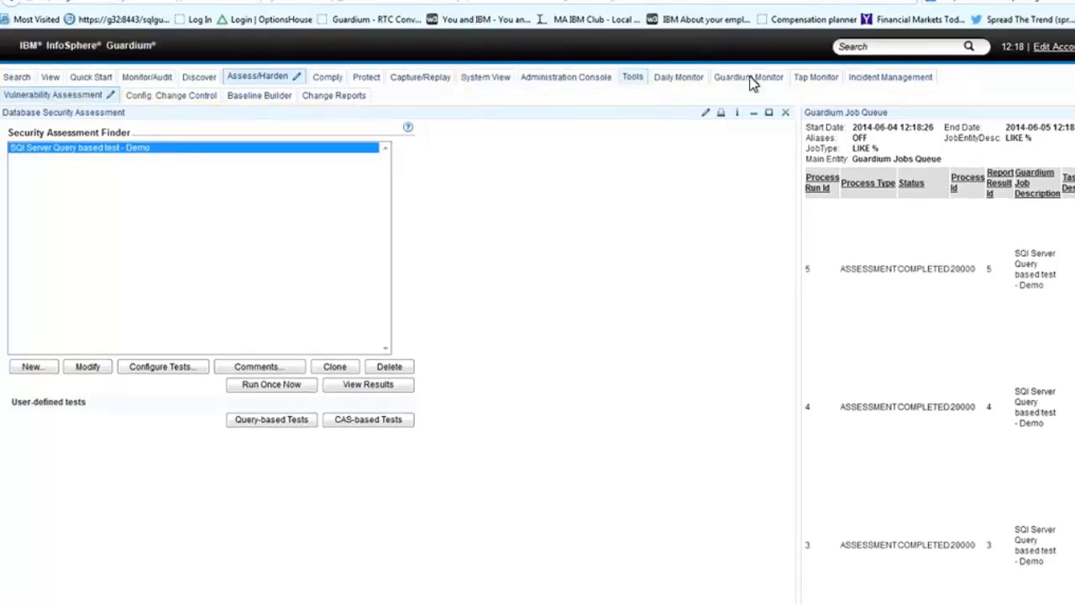
Step: Open the Security Assessment Builder from the Tools tab's Config & Control list
click(636, 79)
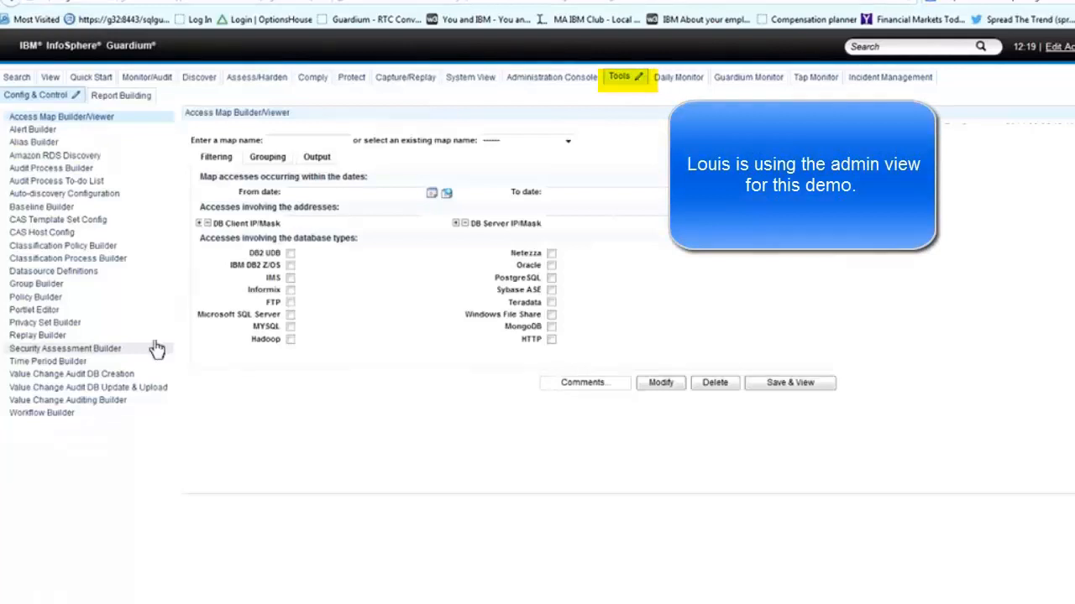
click(95, 352)
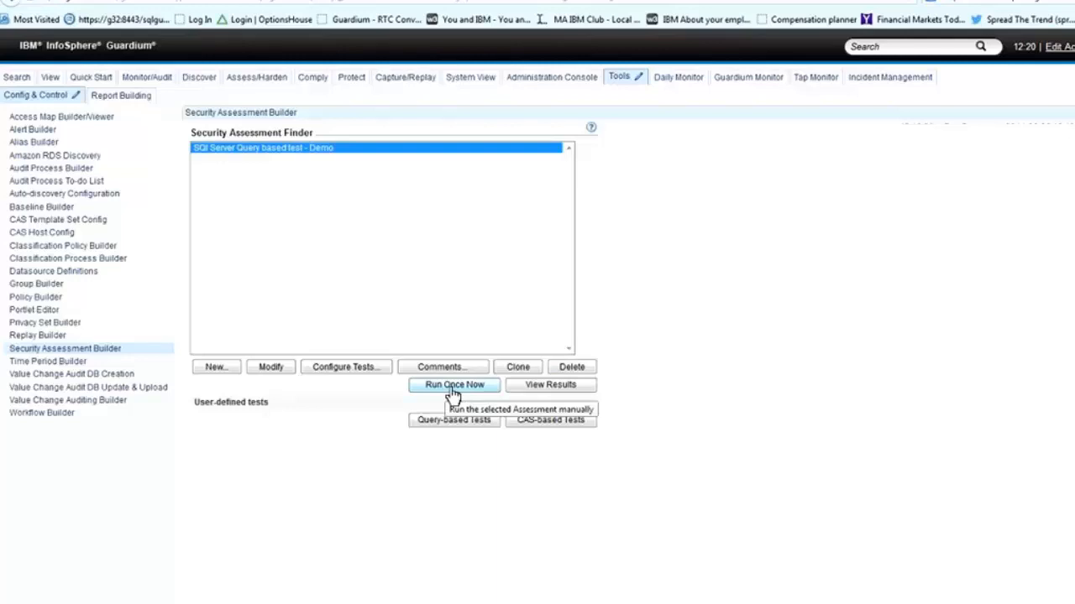
click(554, 388)
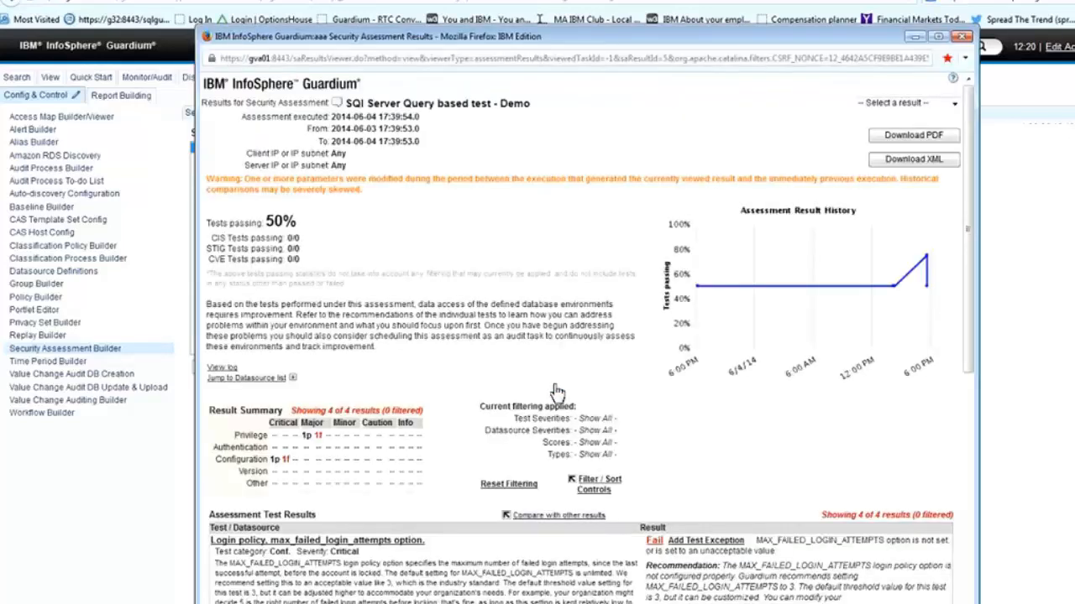
scroll(557, 392, down, 2)
scroll(531, 428, down, 2)
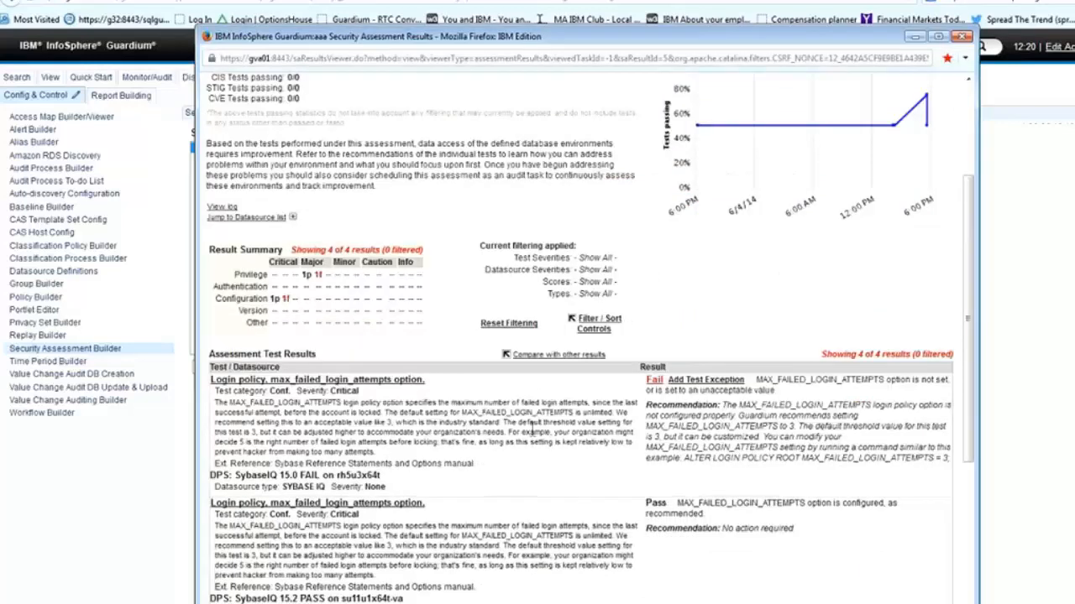
key(ctrl+w)
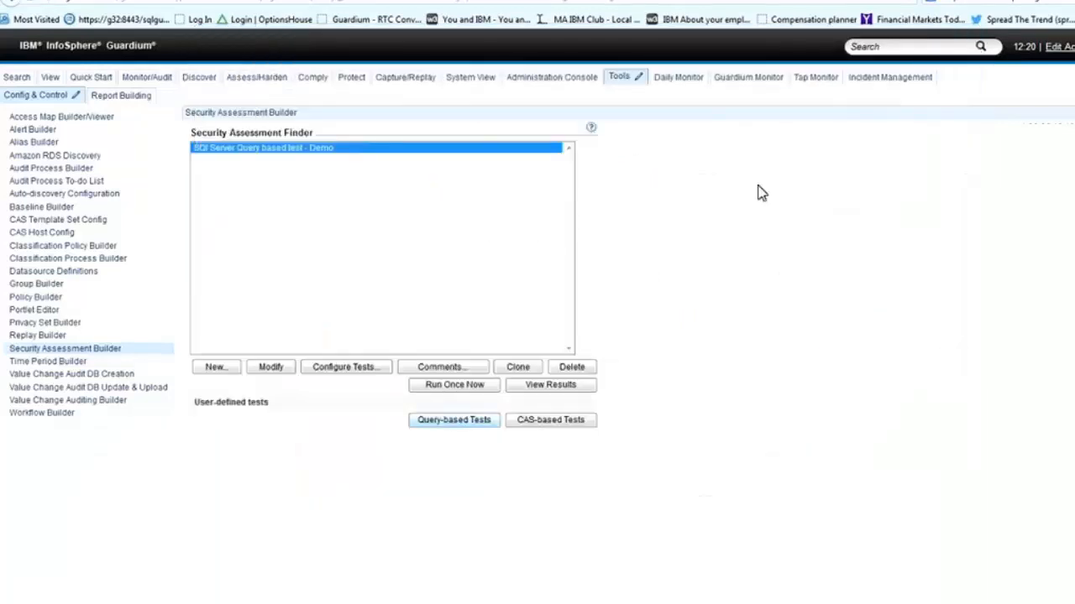
Step: Open the 'IBM - db_owner granted to users and roles' query-based test for modification
click(436, 425)
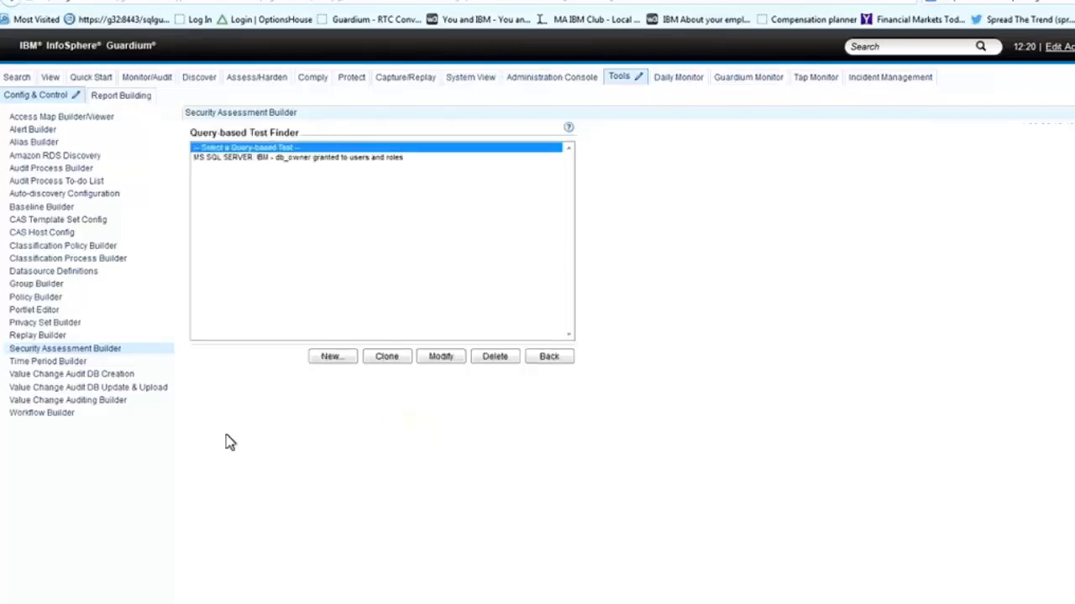
click(281, 159)
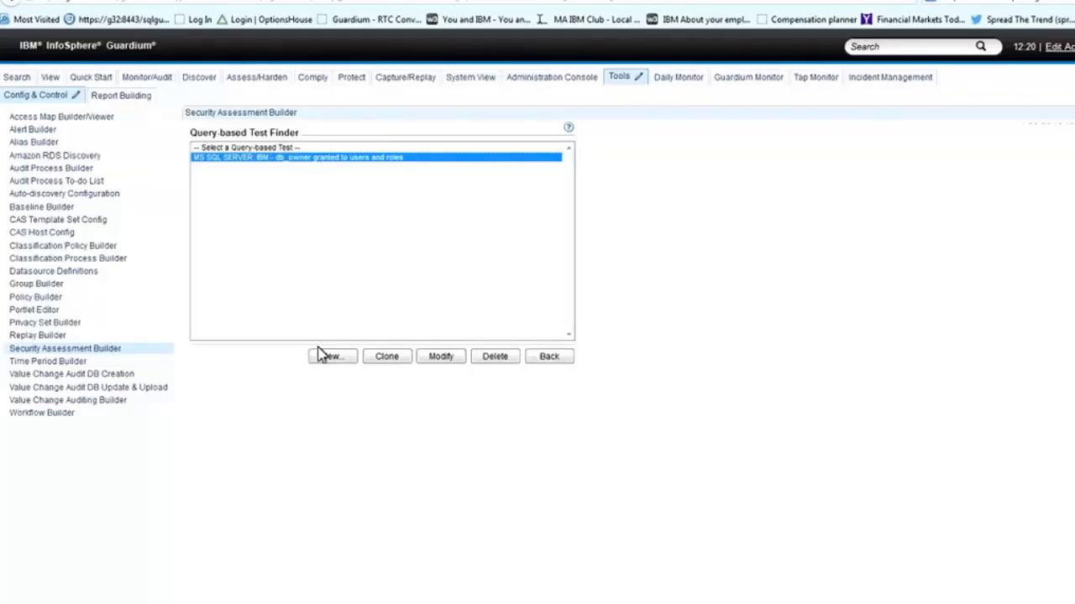
click(433, 360)
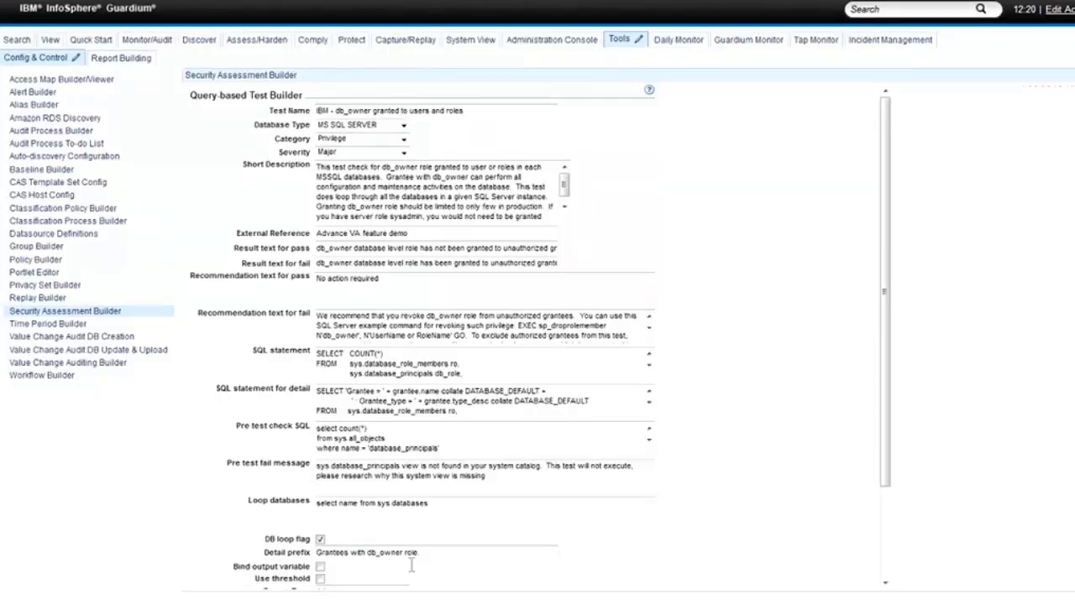
Step: Highlight the 'IBM -' prefix of the test name and show the Database Type options
triple_click(457, 111)
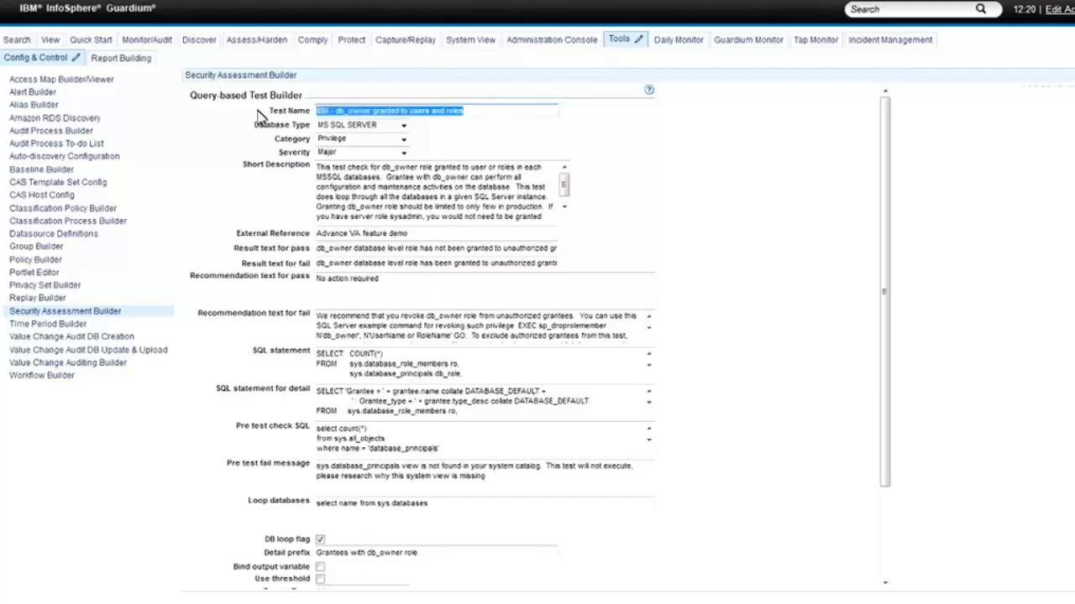
click(505, 116)
click(630, 131)
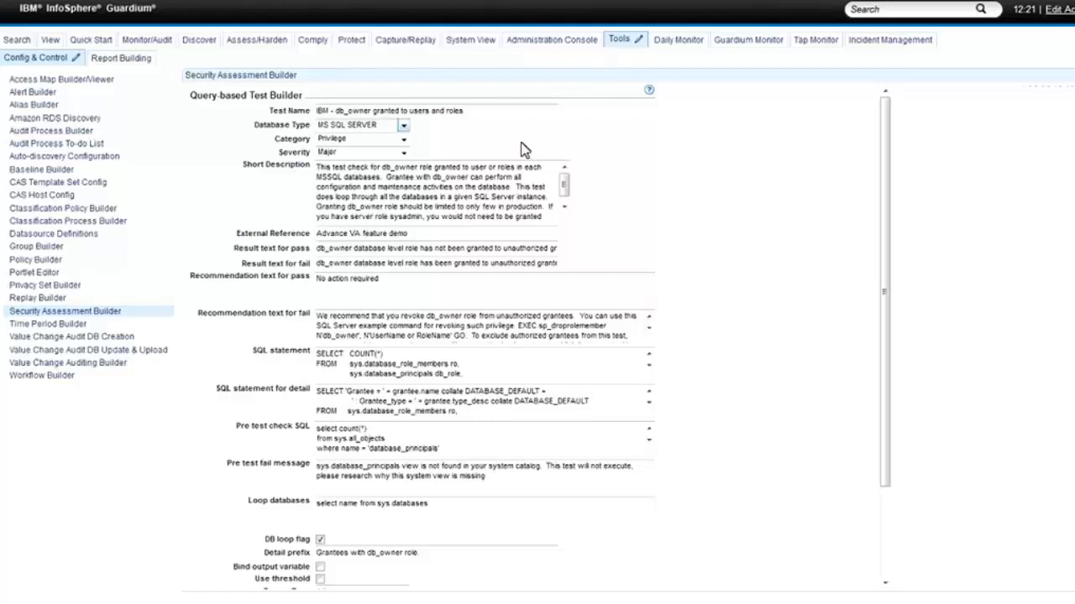
drag(336, 112, 295, 116)
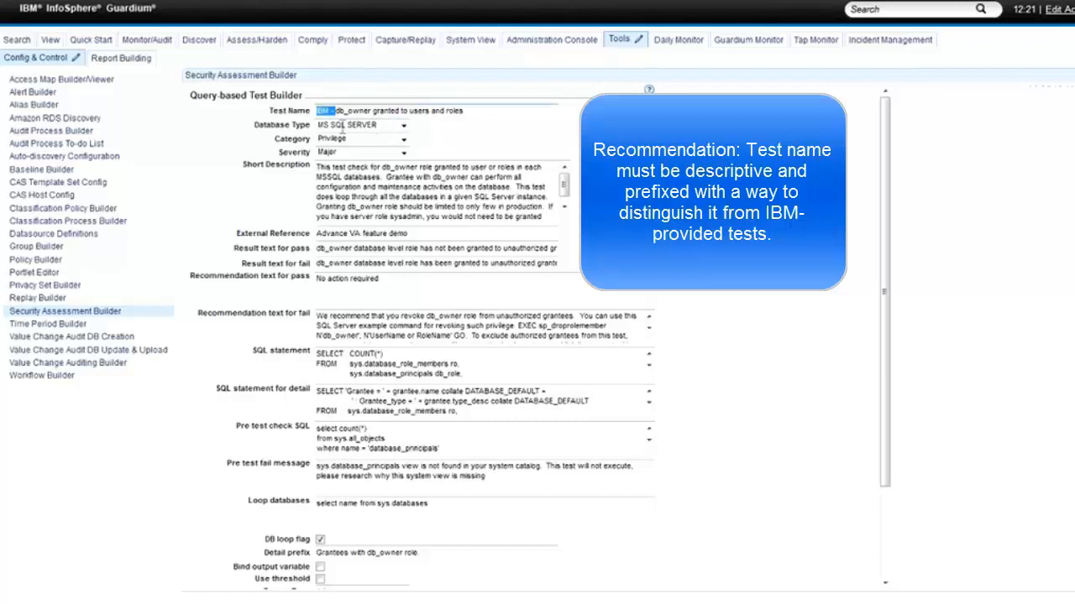
click(338, 113)
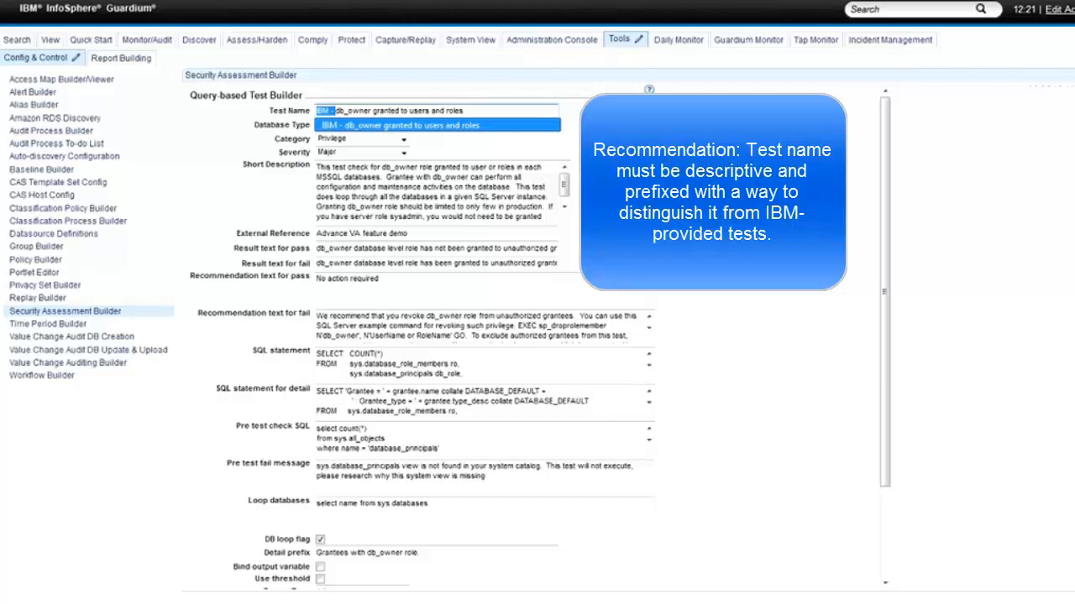
click(392, 126)
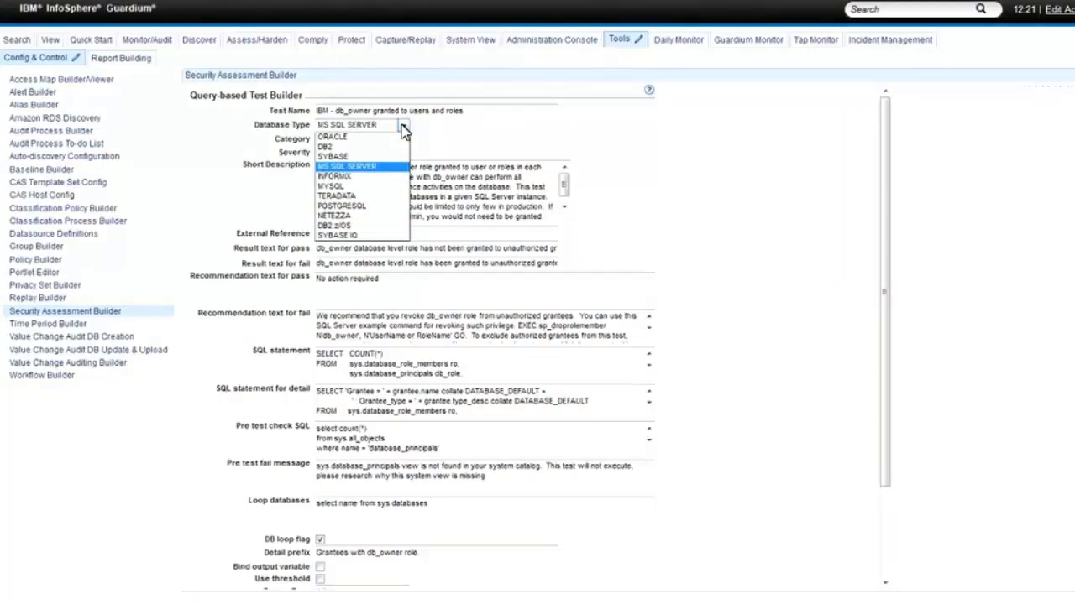
Step: Keep MS SQL SERVER as database type and browse the Category options, leaving Privilege
click(369, 168)
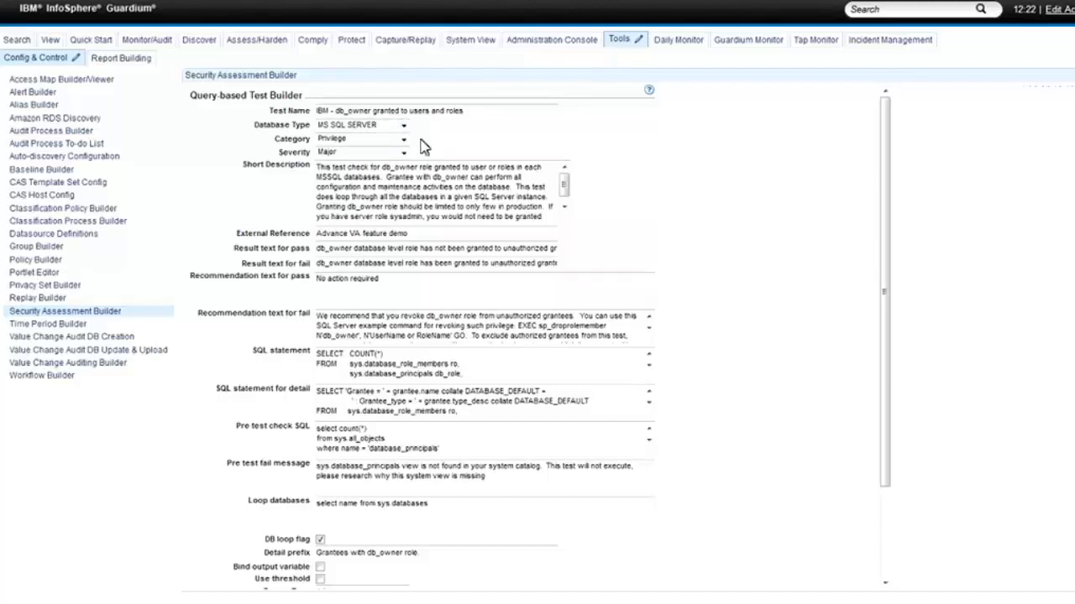
click(404, 139)
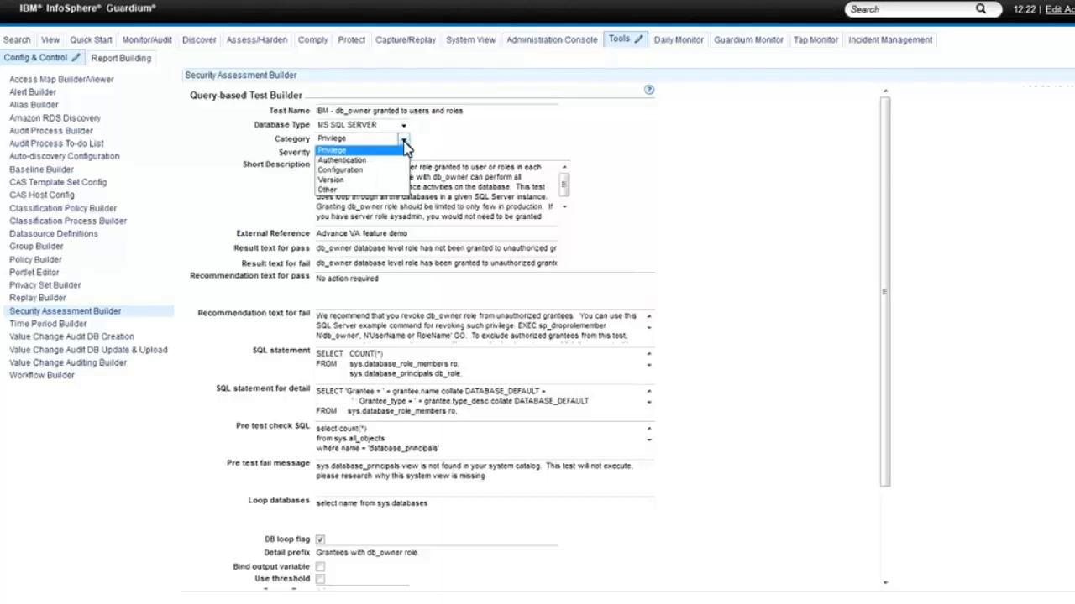
click(403, 142)
click(407, 141)
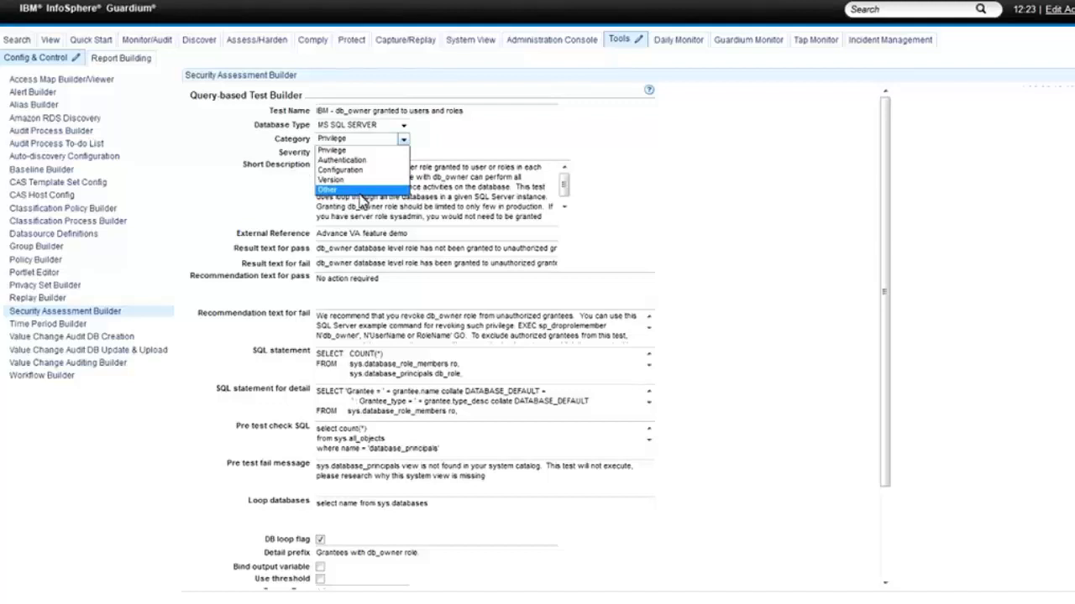
key(Up)
key(Up)
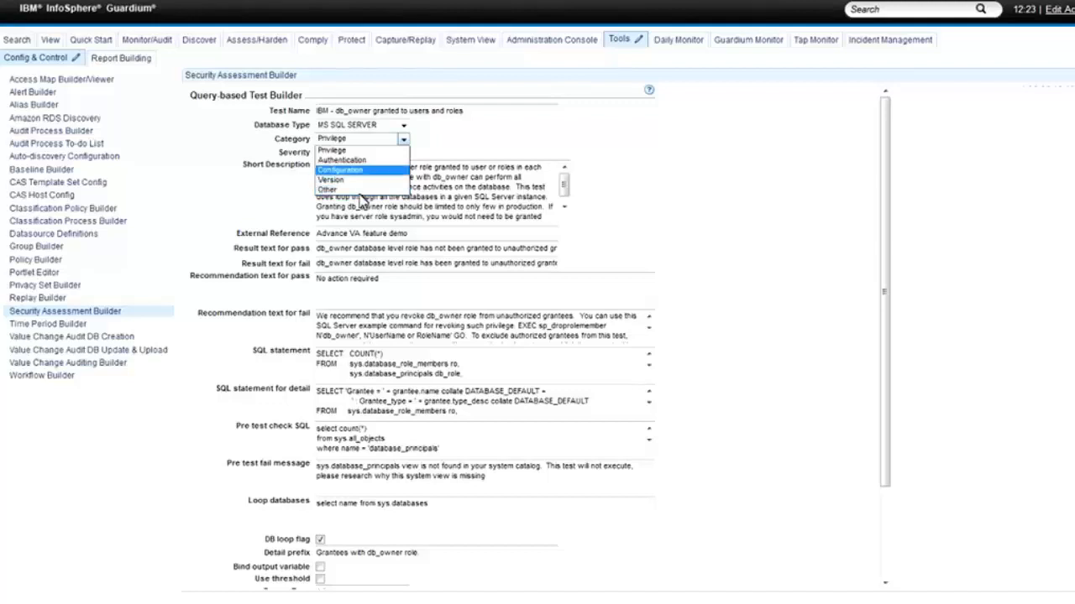
click(481, 150)
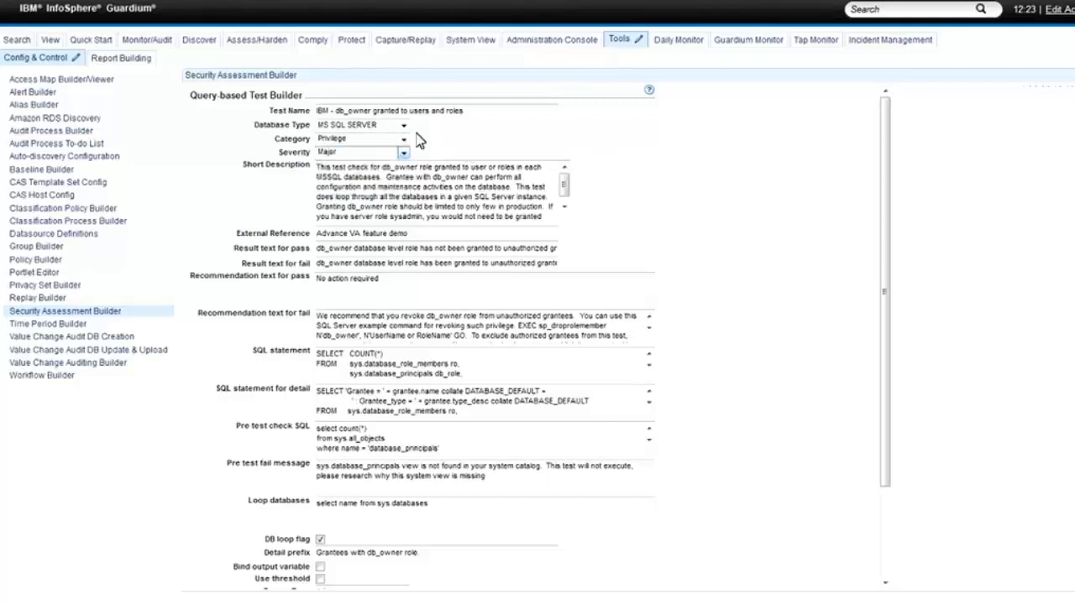
Step: Show the Severity options: Critical, Major, Minor, Cautionary and Informational
click(405, 153)
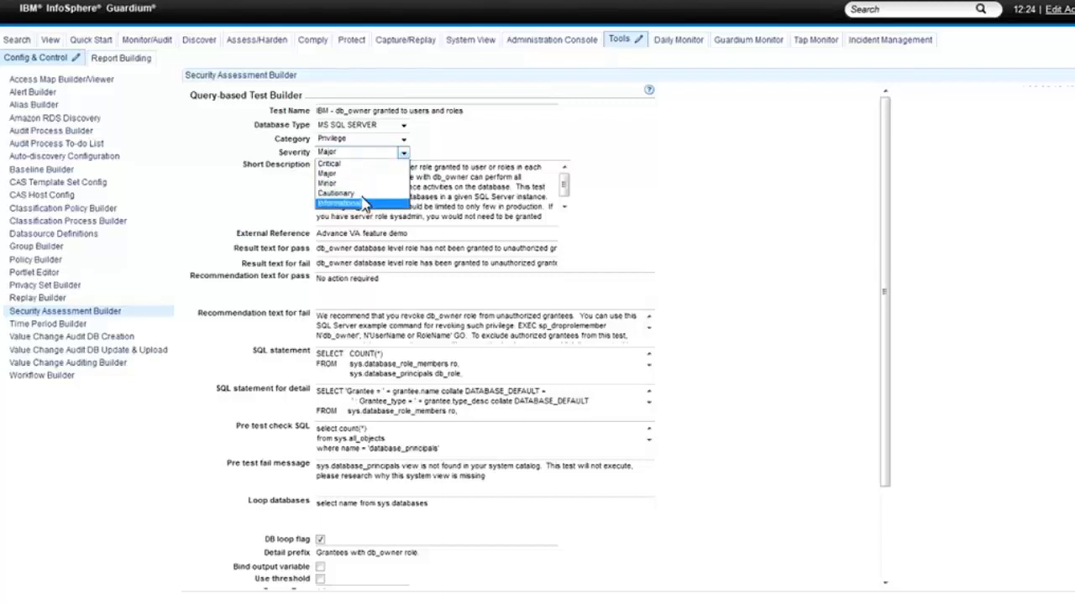
Step: Close the Severity list, keeping the test at Major
click(451, 153)
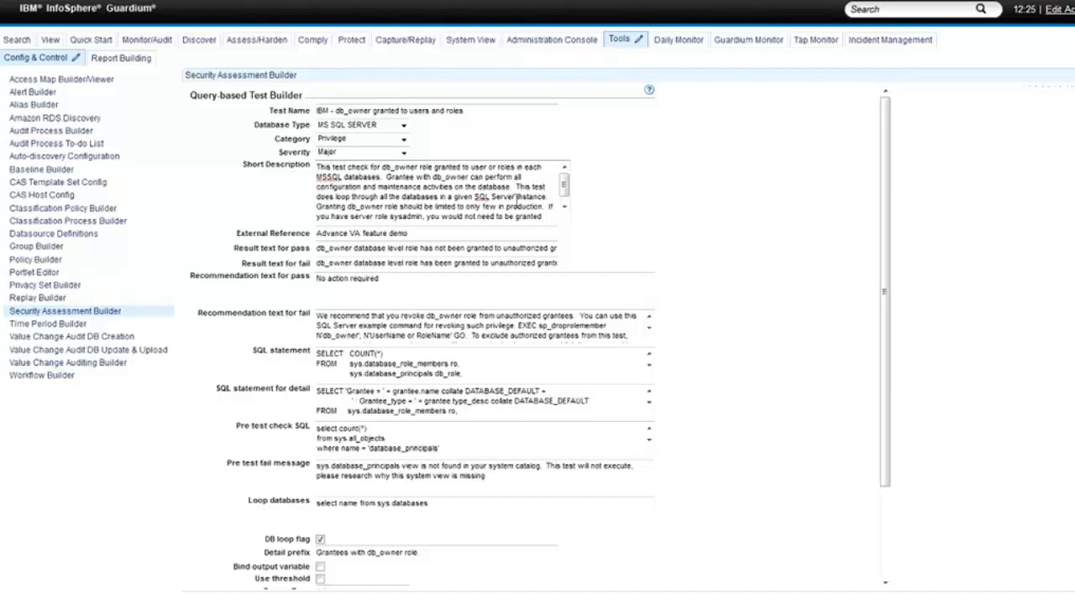
key(Tab)
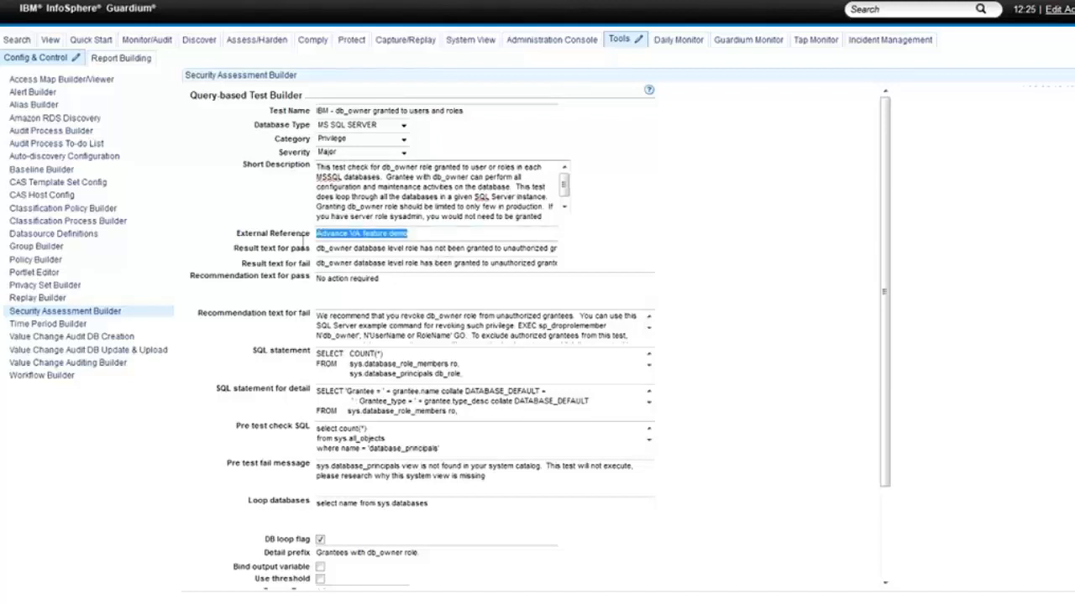
click(465, 234)
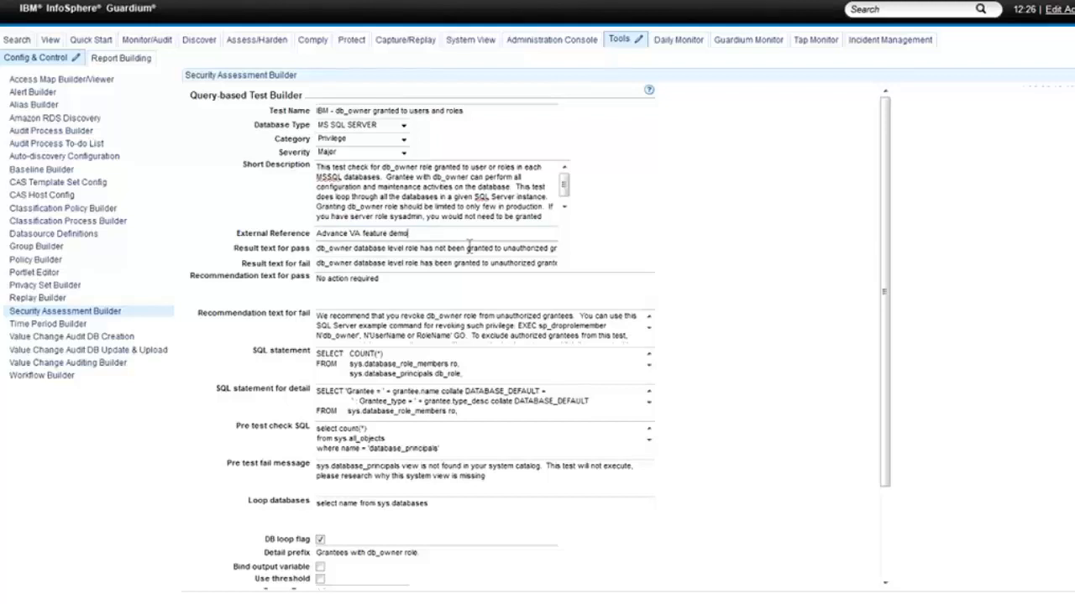
mouse_move(410, 234)
mouse_down()
mouse_move(322, 235)
mouse_move(408, 249)
mouse_up()
click(326, 248)
click(328, 260)
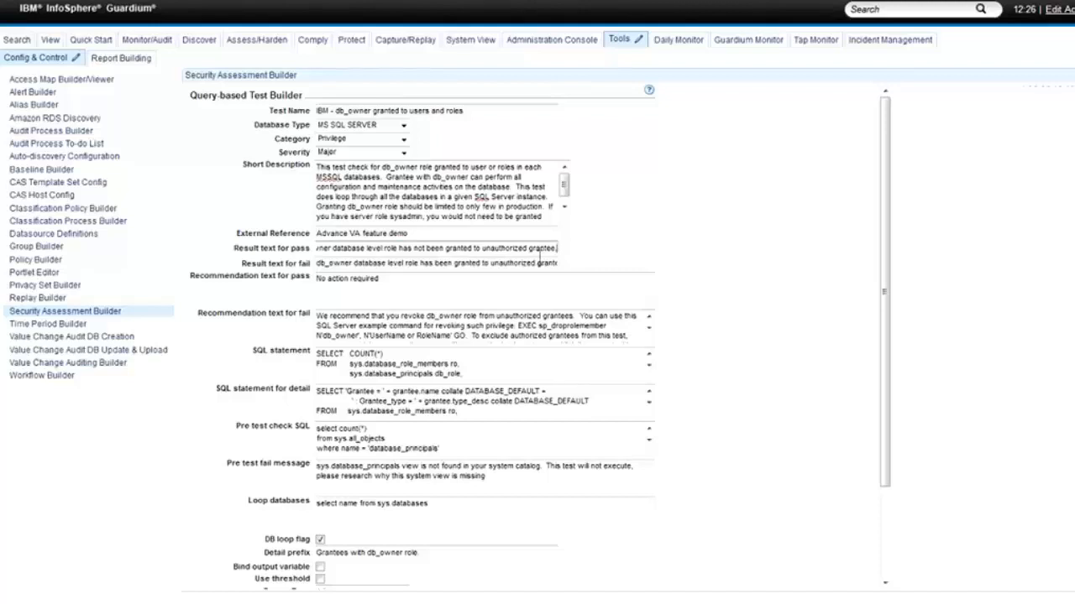
drag(544, 251, 414, 251)
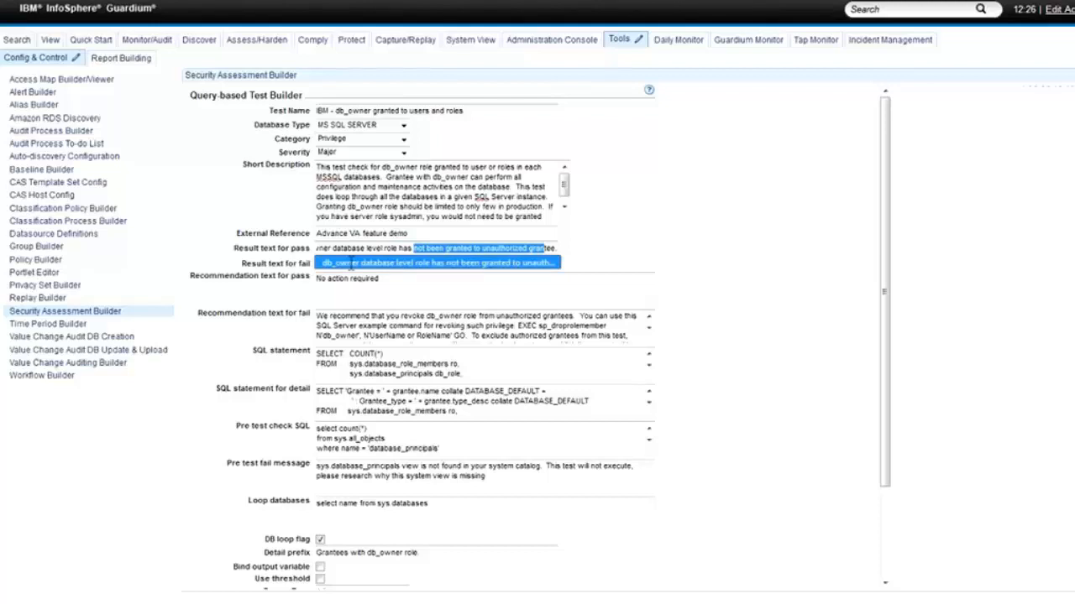
click(348, 263)
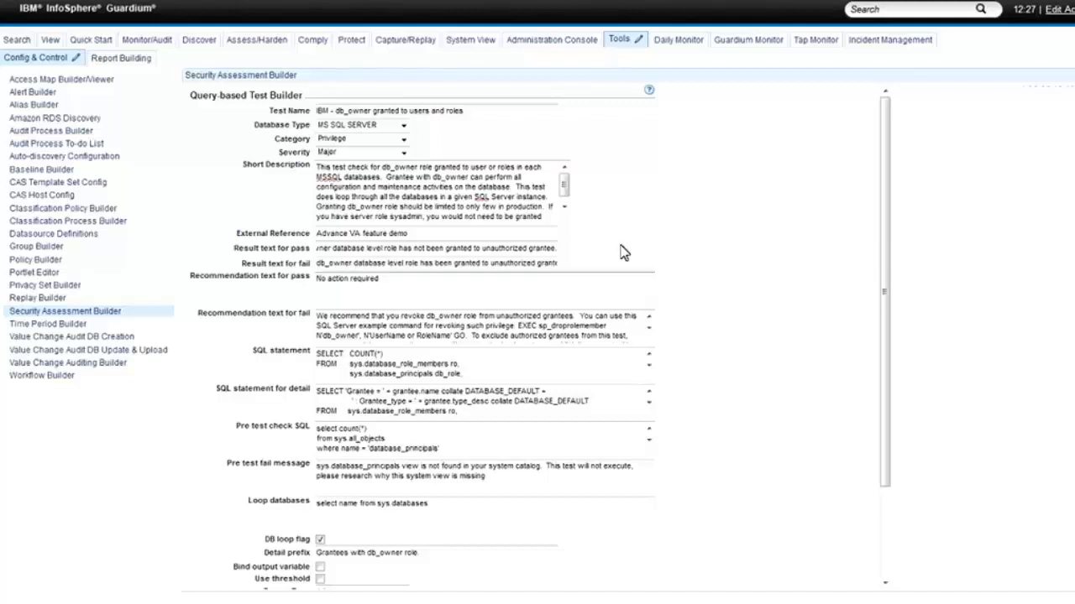
click(425, 265)
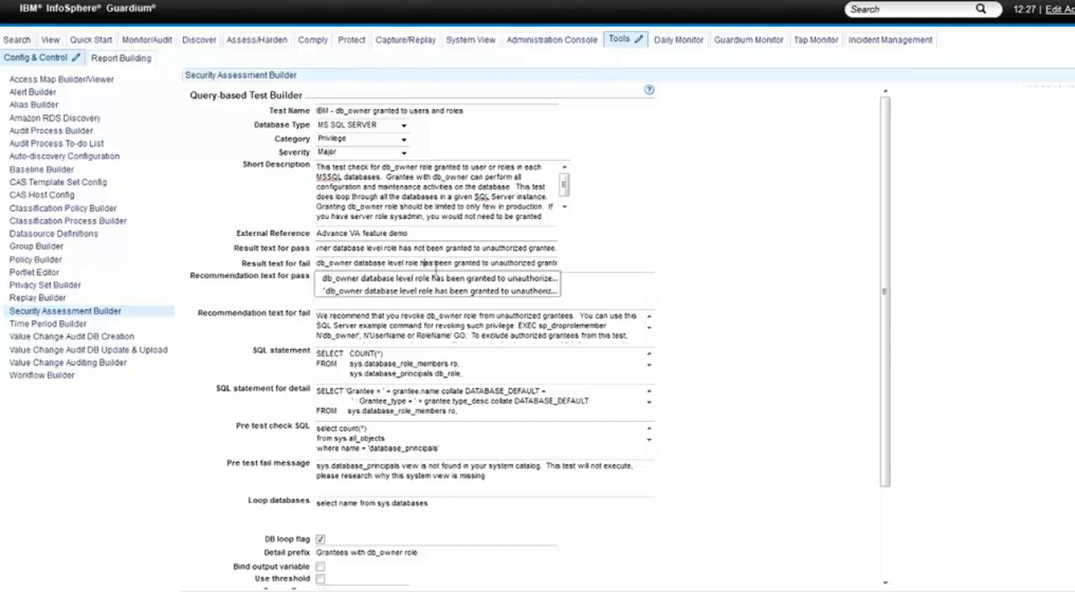
click(676, 222)
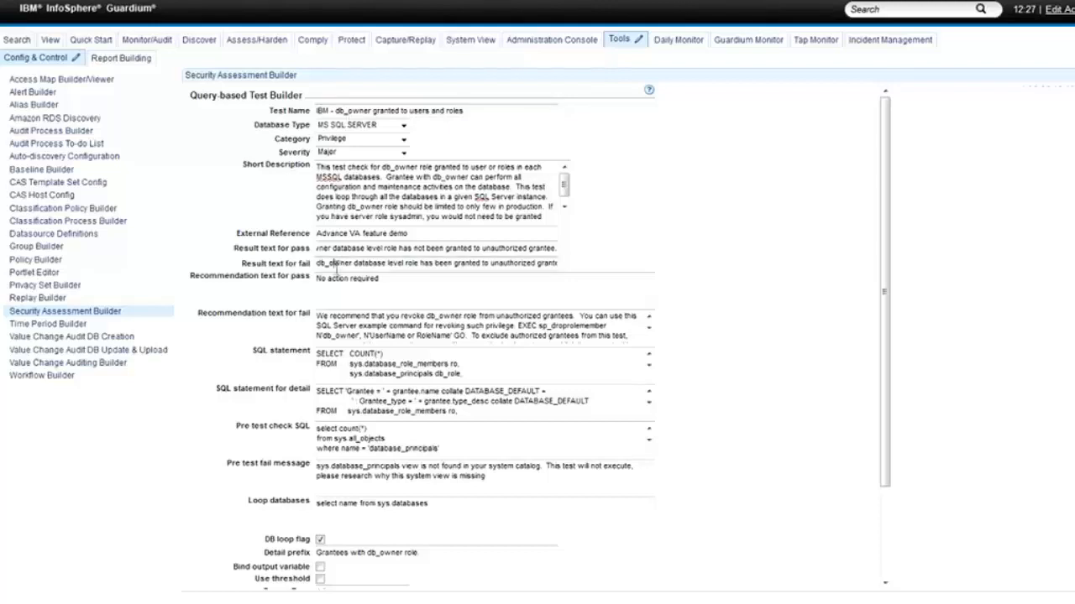
drag(335, 266, 386, 268)
click(365, 265)
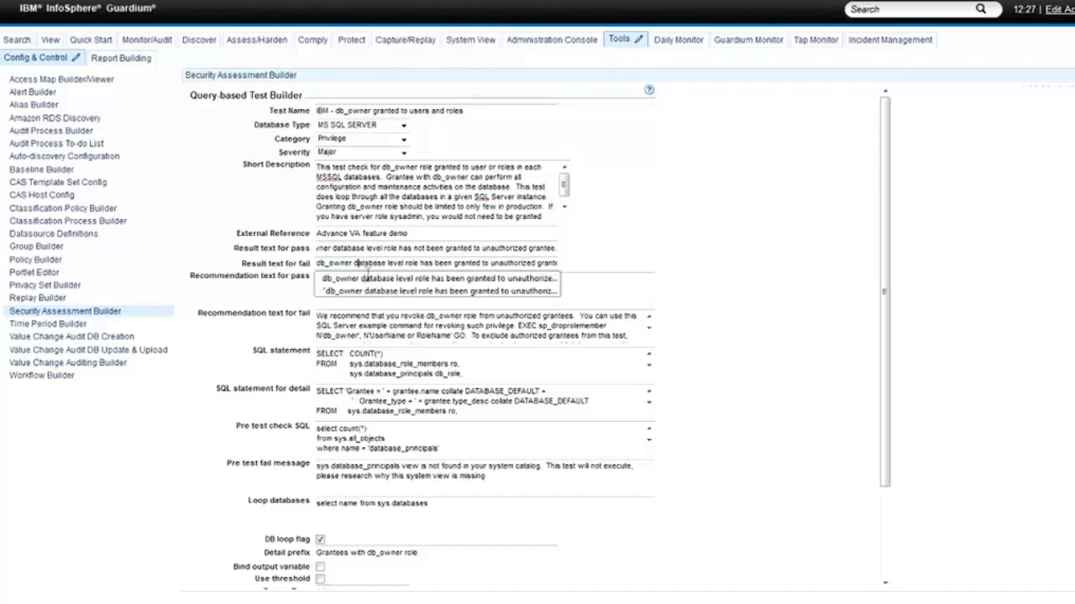
click(686, 258)
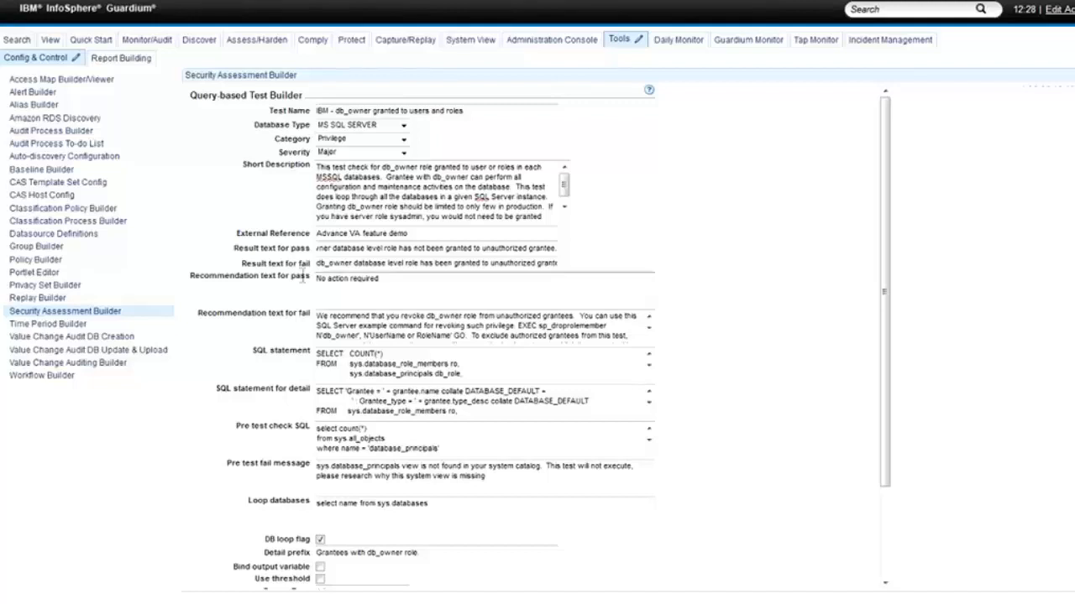
drag(317, 279, 423, 291)
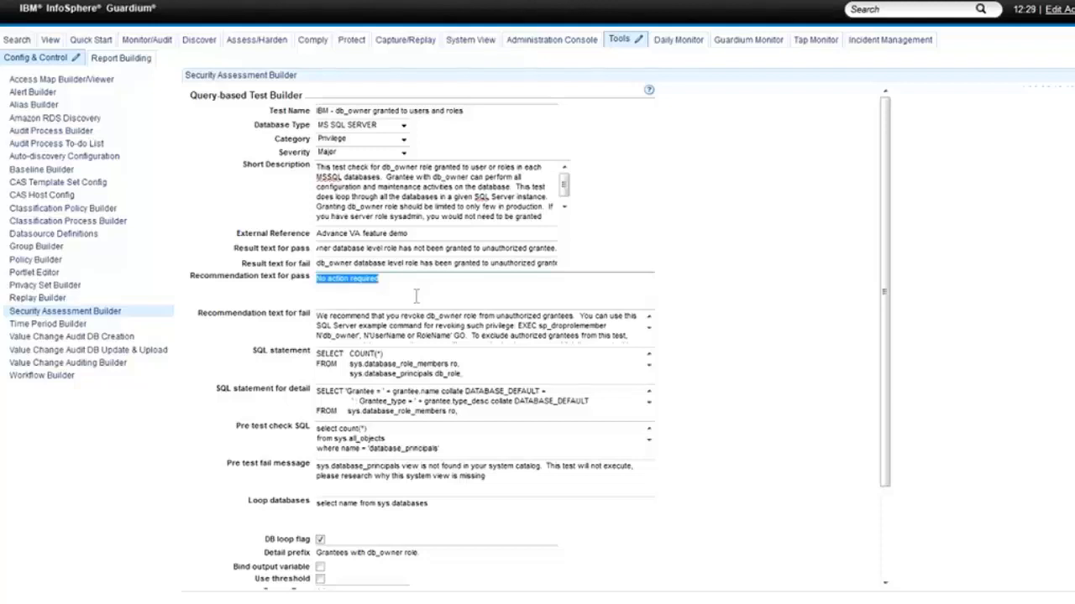
click(395, 336)
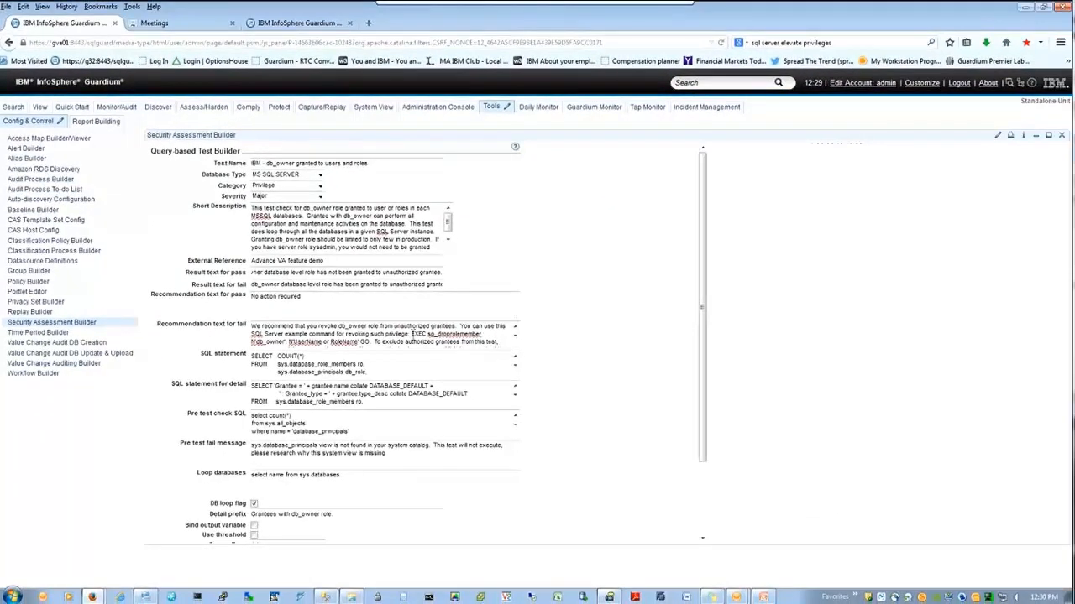
key(ctrl+plus)
key(ctrl+plus)
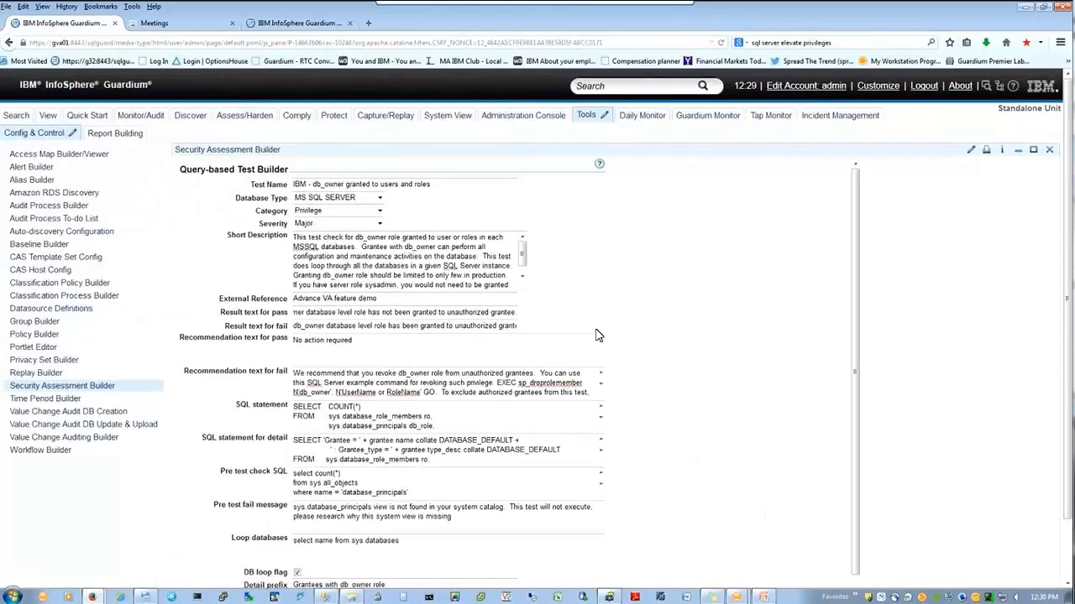
key(ctrl+plus)
scroll(598, 336, down, 1)
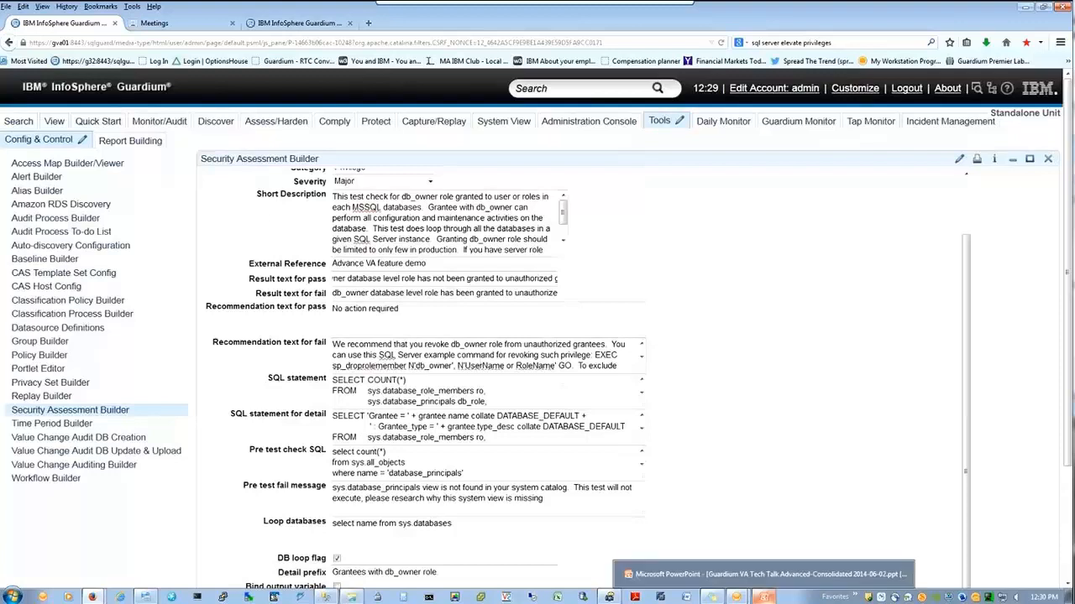
Step: Switch to the Guardium VA Tech Talk deck and navigate back to the SQL Statement slide
click(763, 597)
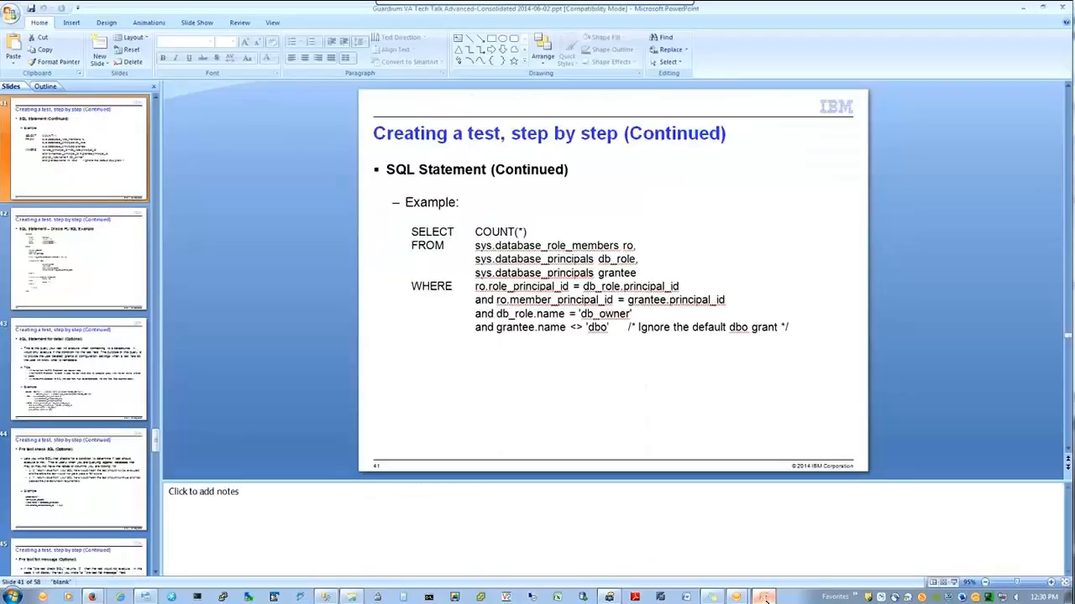
click(135, 391)
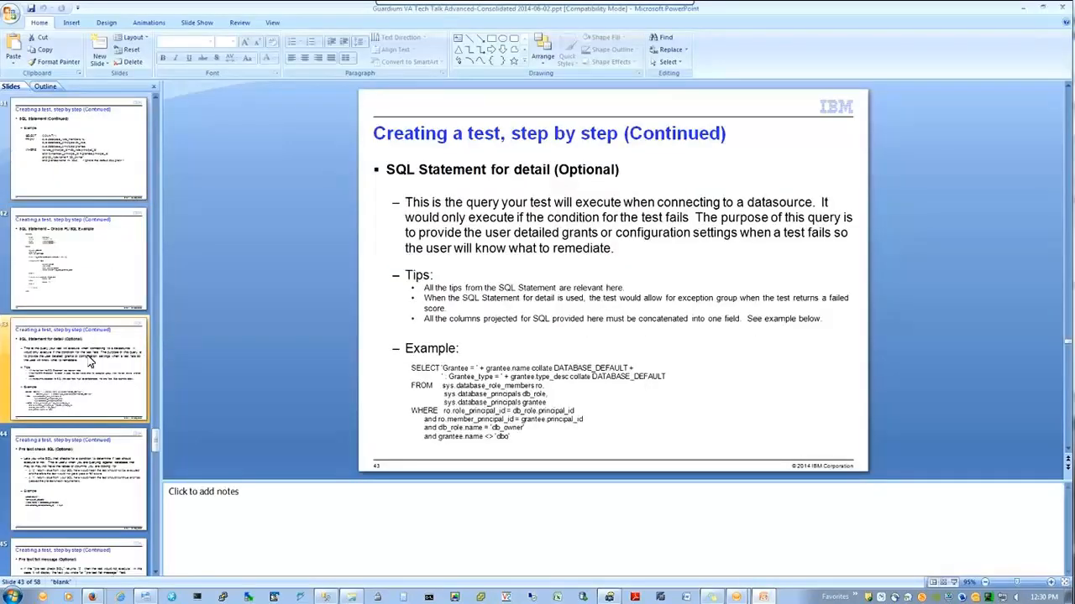
key(Up)
key(Up)
key(Up)
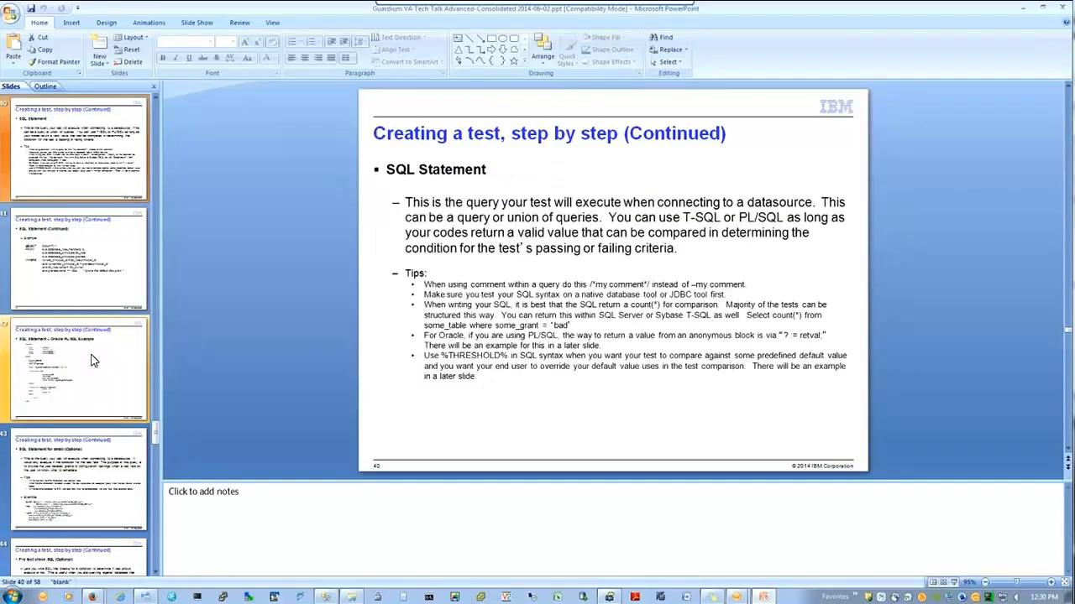
key(Up)
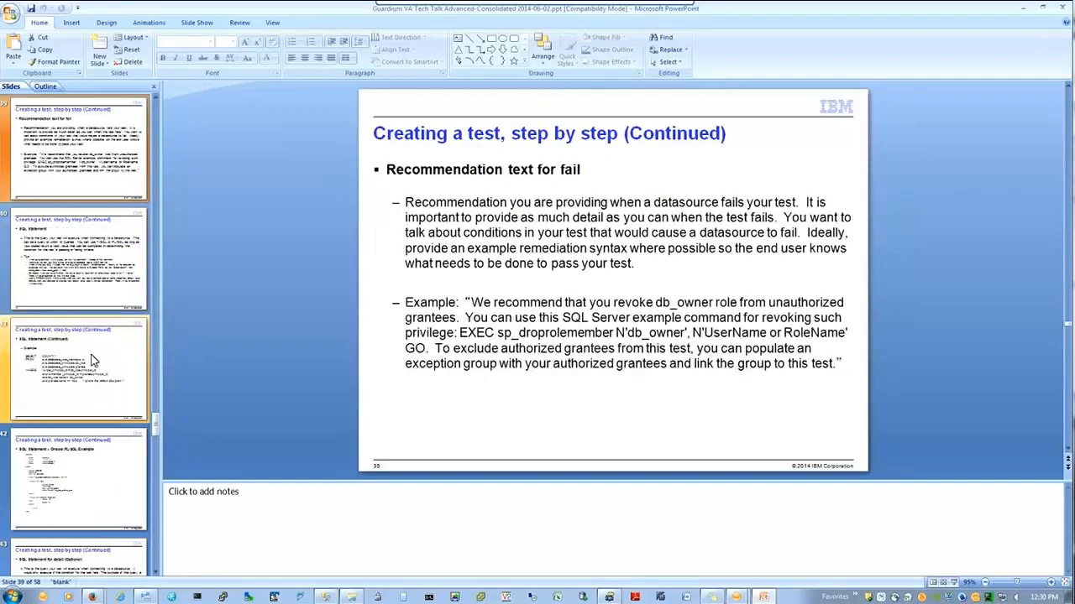
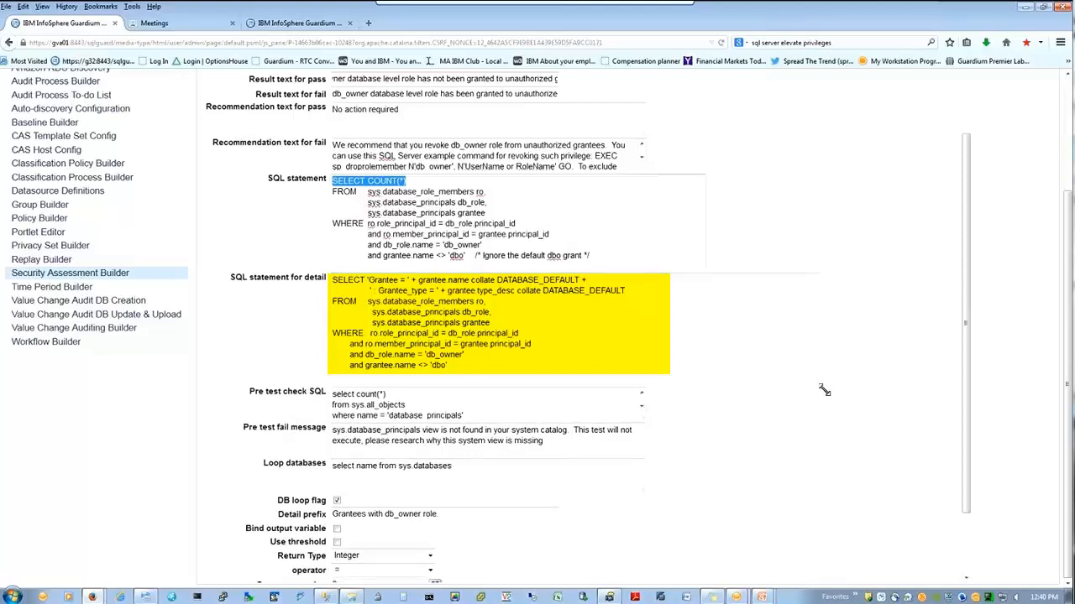
Step: Highlight the SELECT COUNT(*) line and the Grantee name and Grantee_type parts of the detail SQL, then select all the detail text
click(613, 226)
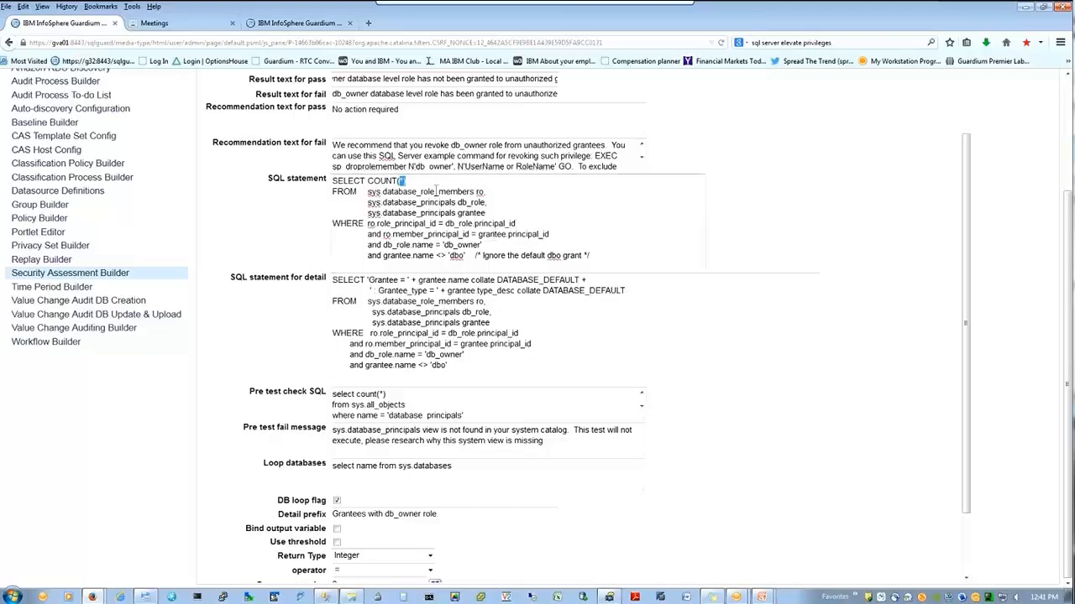
drag(406, 181, 311, 181)
drag(333, 290, 571, 288)
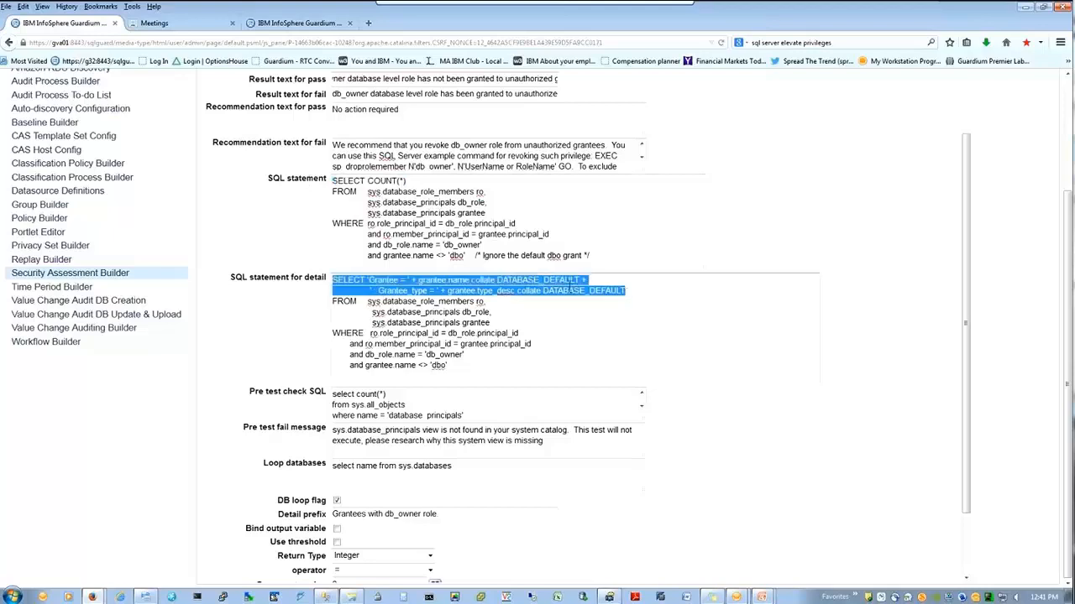
click(456, 297)
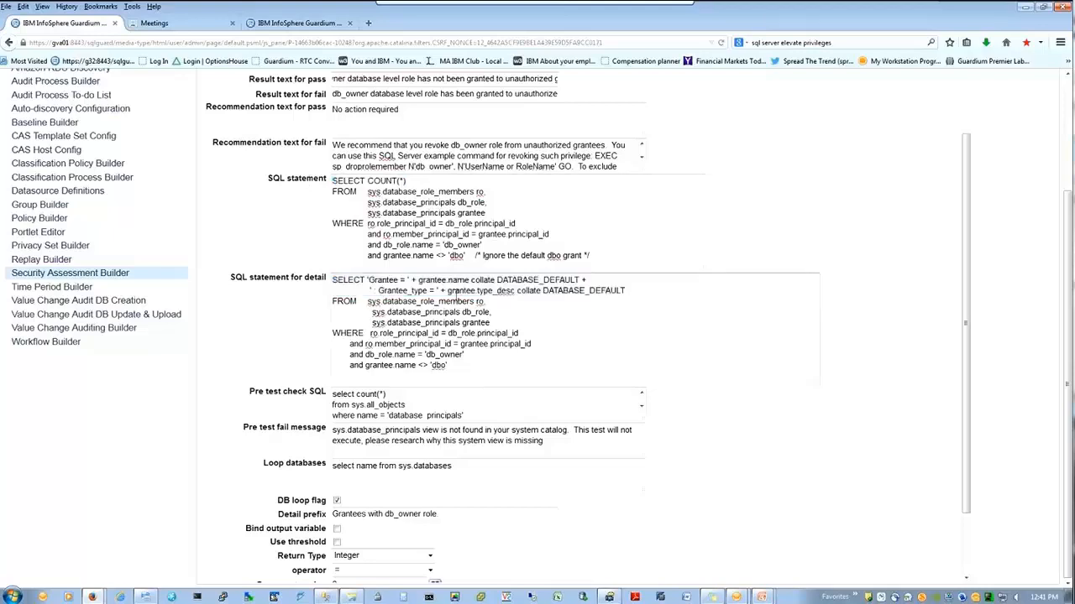
drag(367, 280, 448, 281)
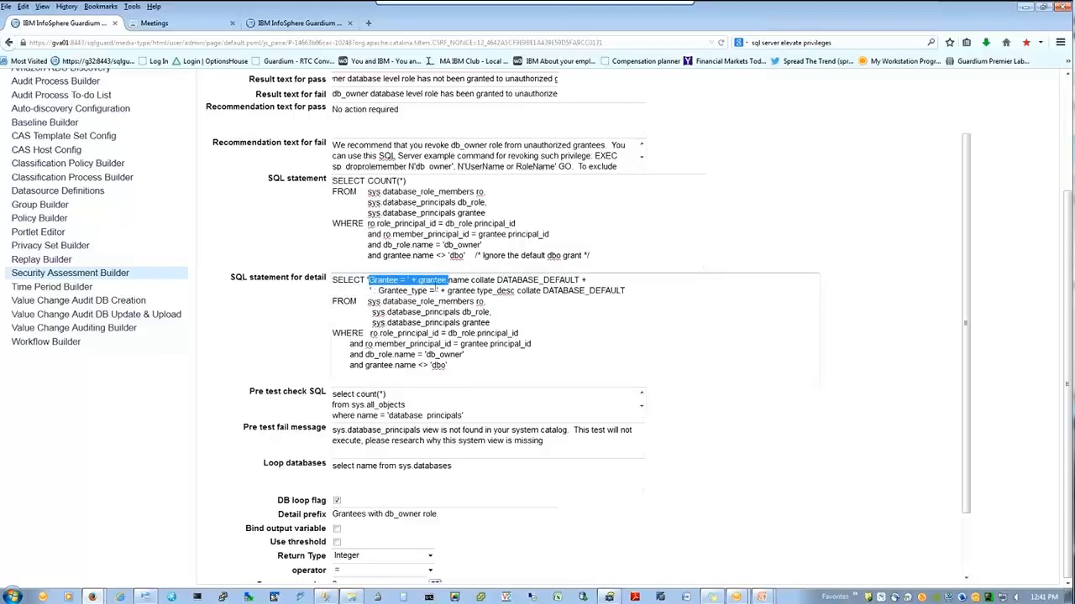
drag(377, 290, 488, 291)
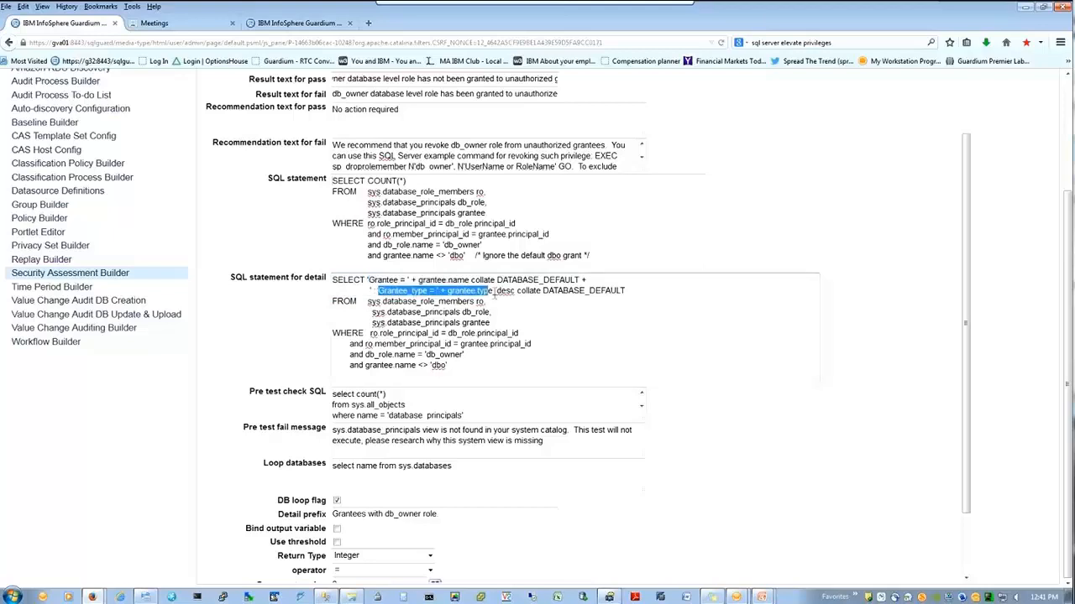
click(480, 291)
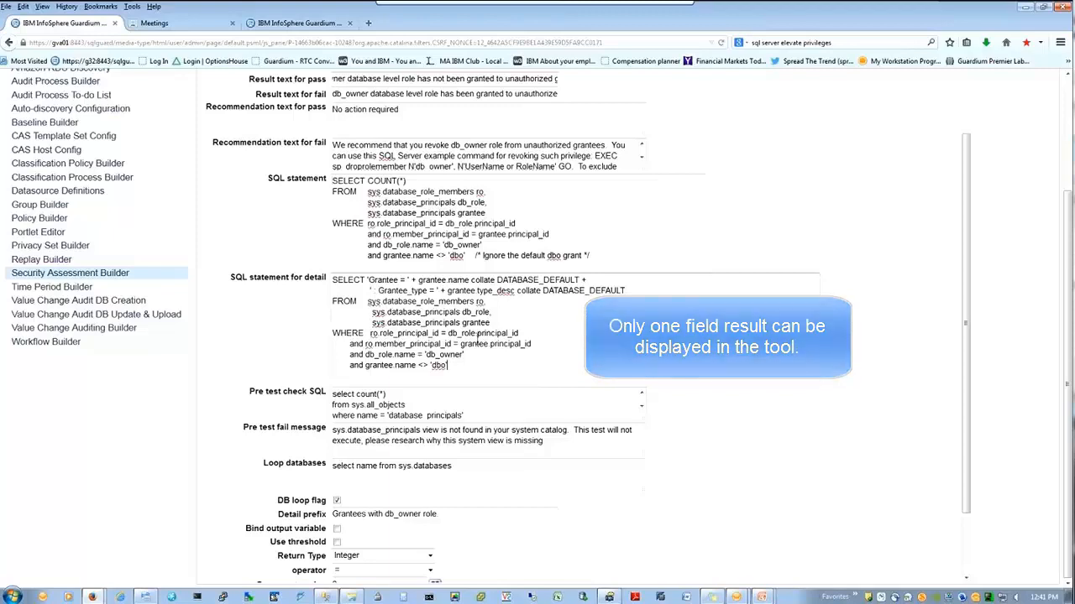
key(ctrl+a)
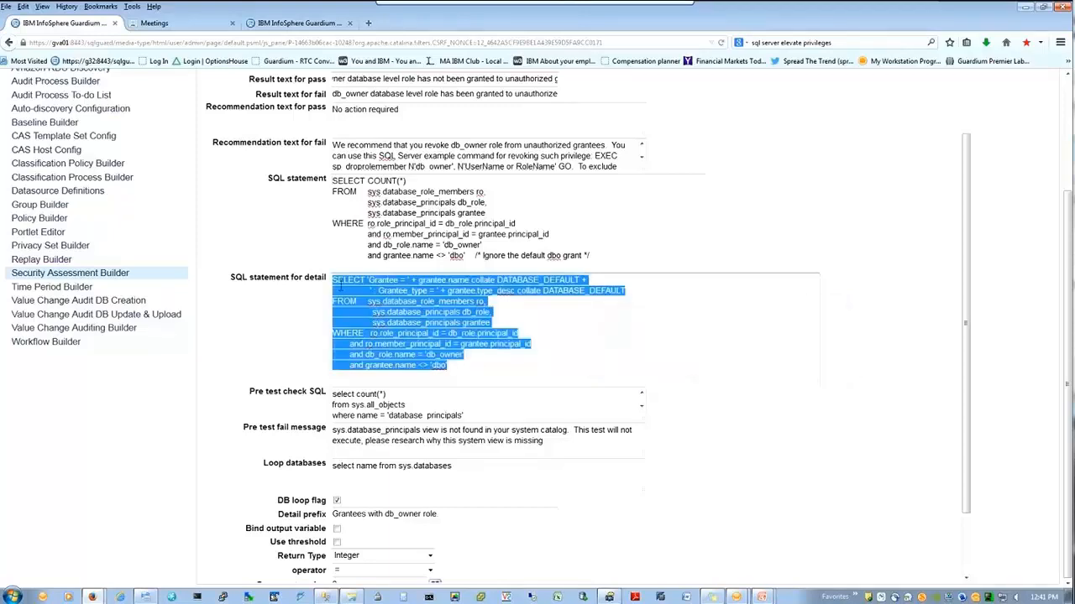
key(alt+Tab)
key(alt+Tab)
key(alt+Tab)
key(alt+Tab)
key(alt+Tab)
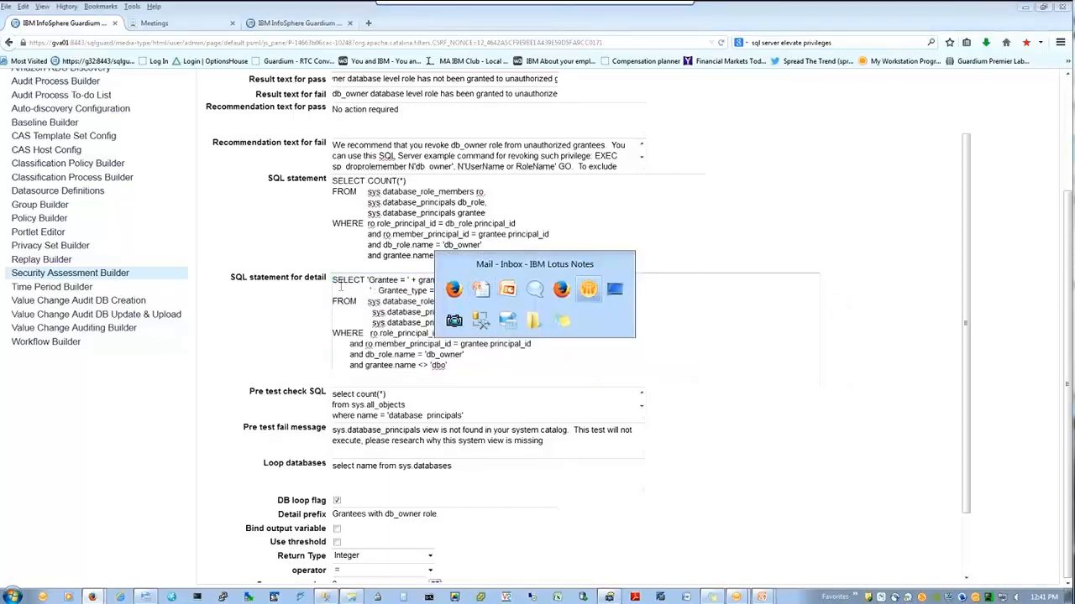
Step: In SSMS, run the SELECT COUNT(*) query, which returns 2
key(alt+Tab)
key(alt+Tab)
key(alt+Tab)
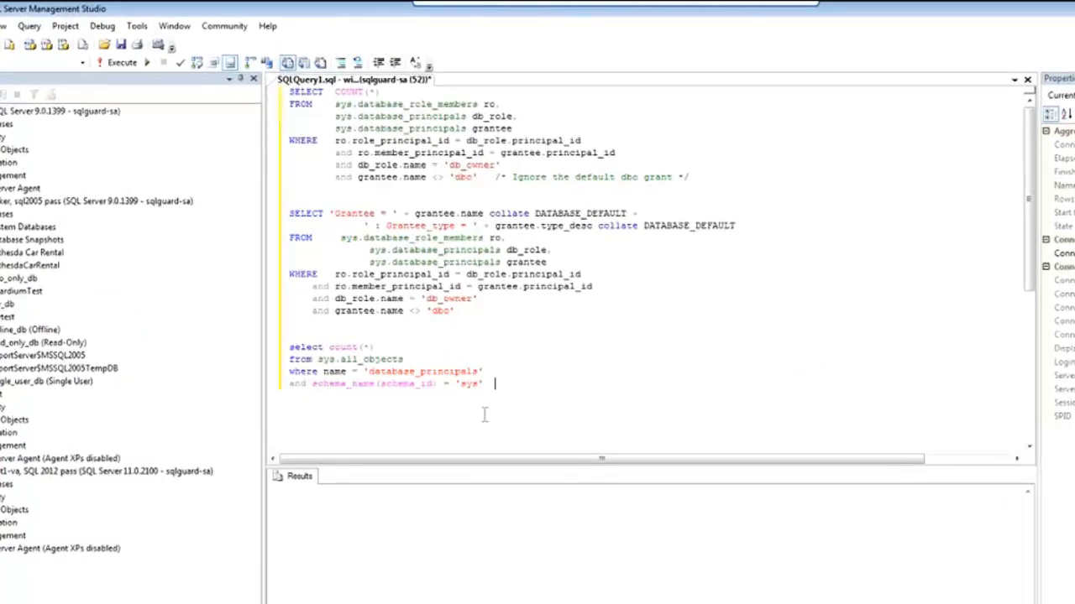
drag(693, 177, 289, 90)
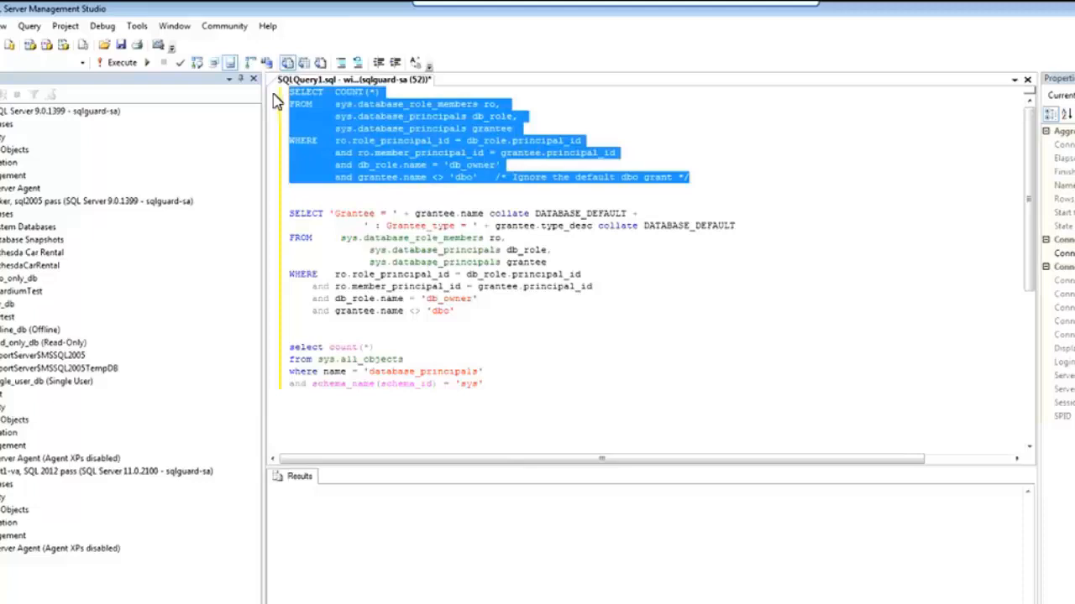
key(F5)
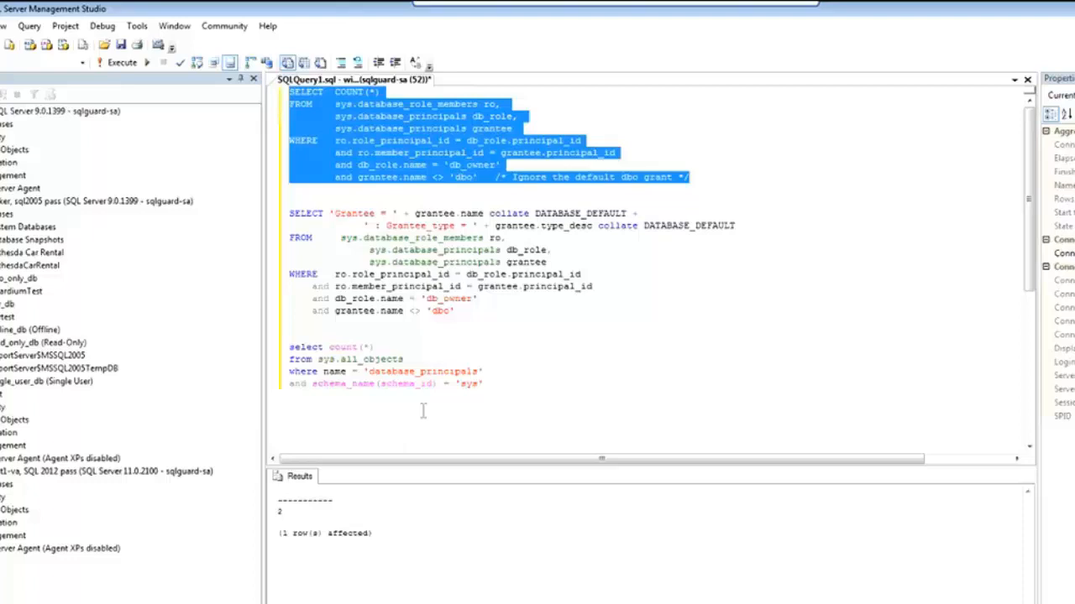
Step: Run the Grantee detail query, which lists two SQL_USER grantees, then return to Guardium
drag(482, 313, 293, 262)
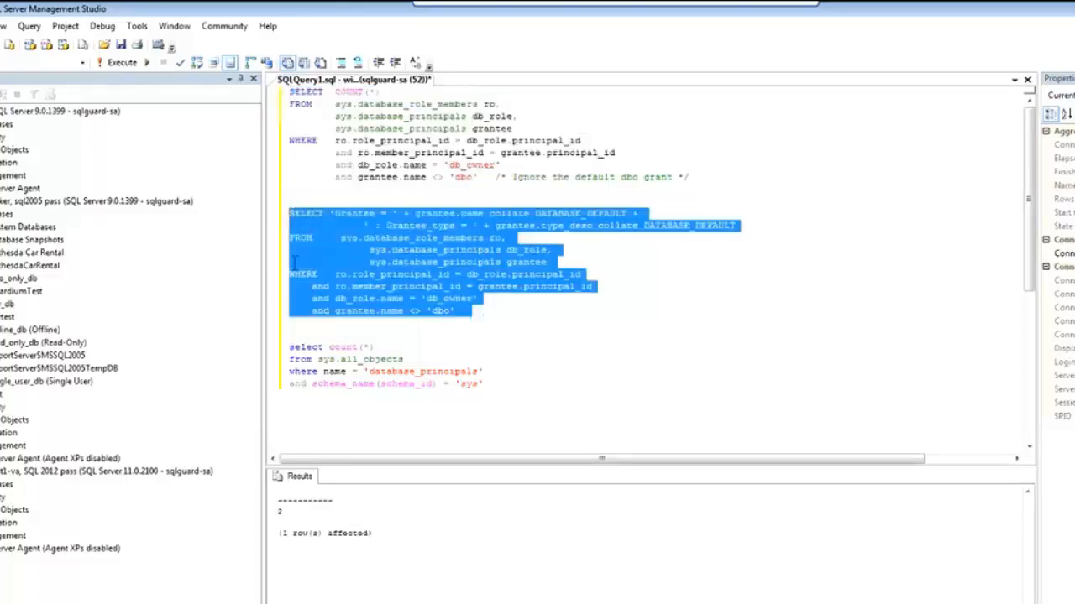
key(F5)
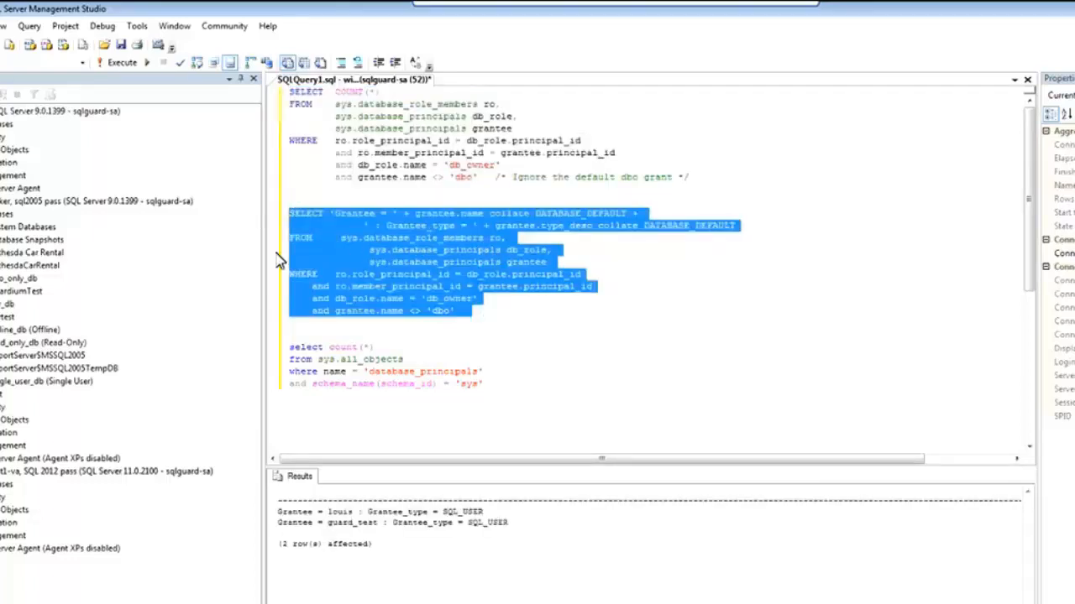
click(336, 279)
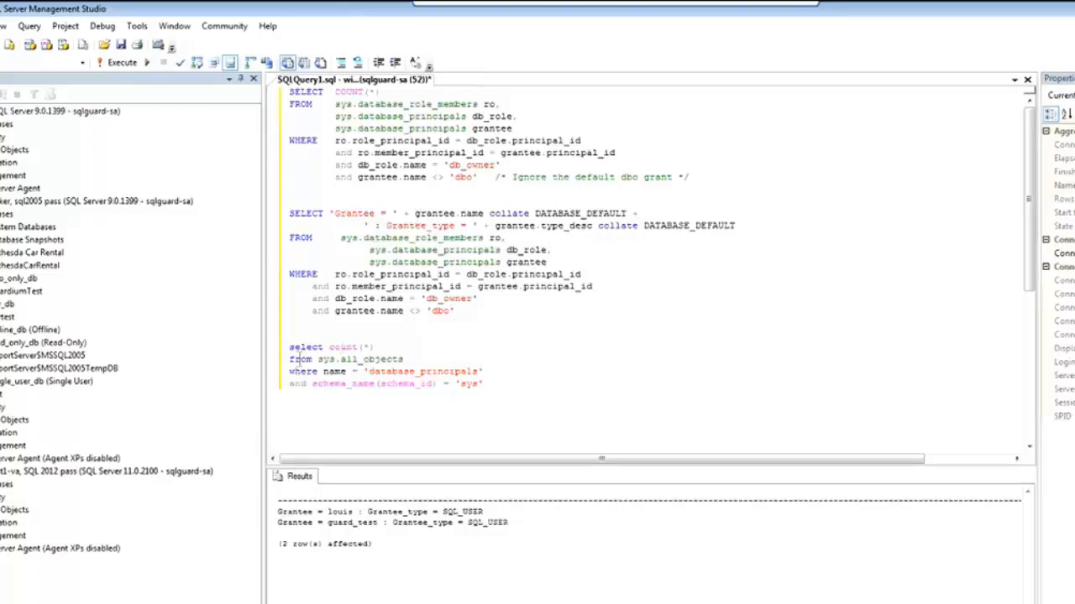
key(alt+Tab)
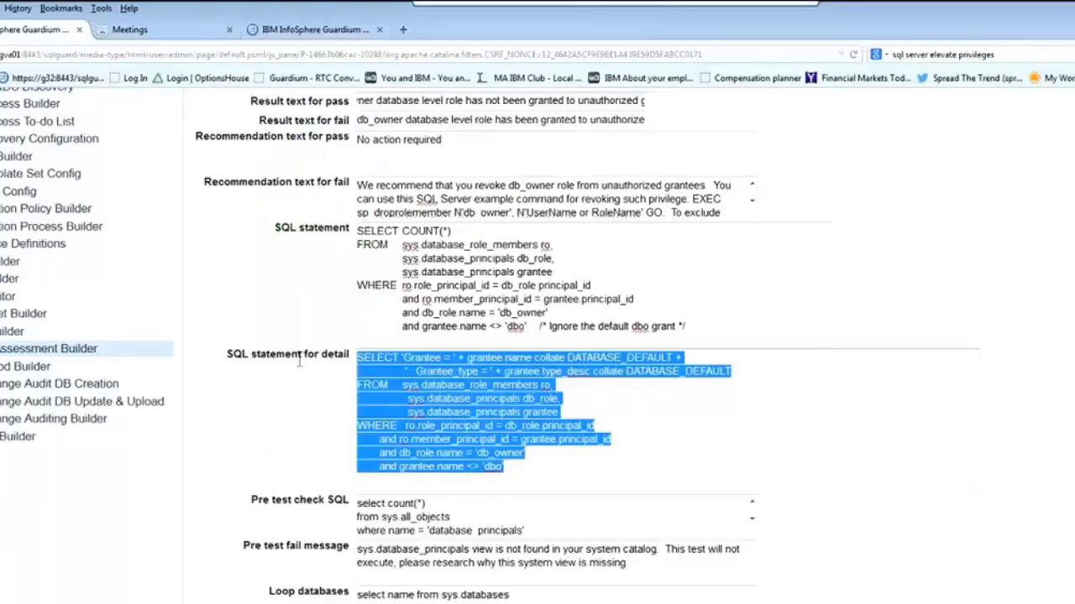
Step: Enlarge the Pre test check SQL box to reveal its full four-line query with the schema 'sys' condition
click(921, 453)
scroll(920, 454, down, 3)
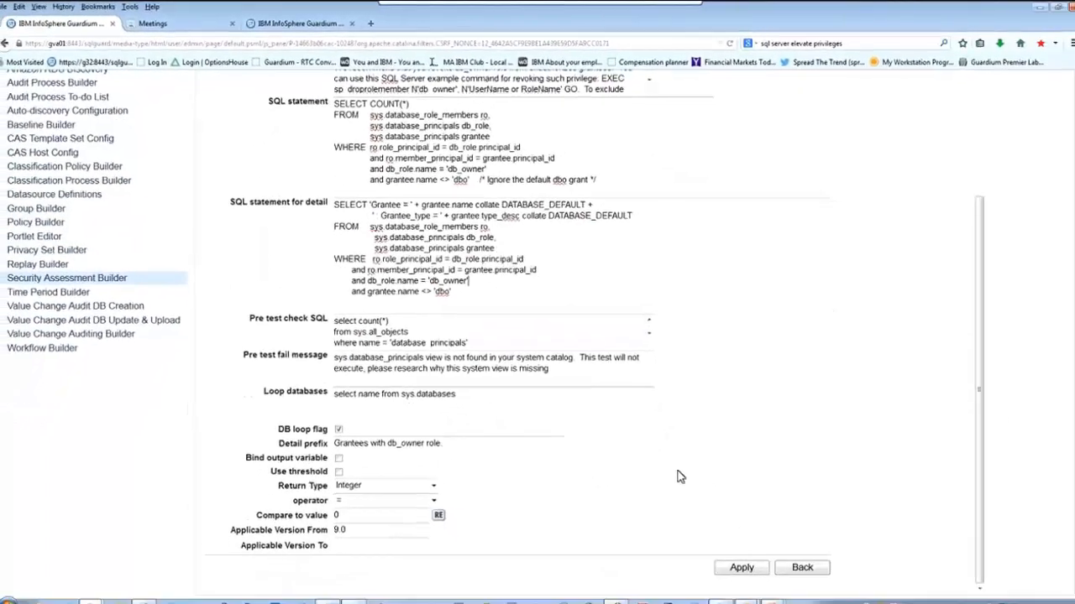
click(741, 333)
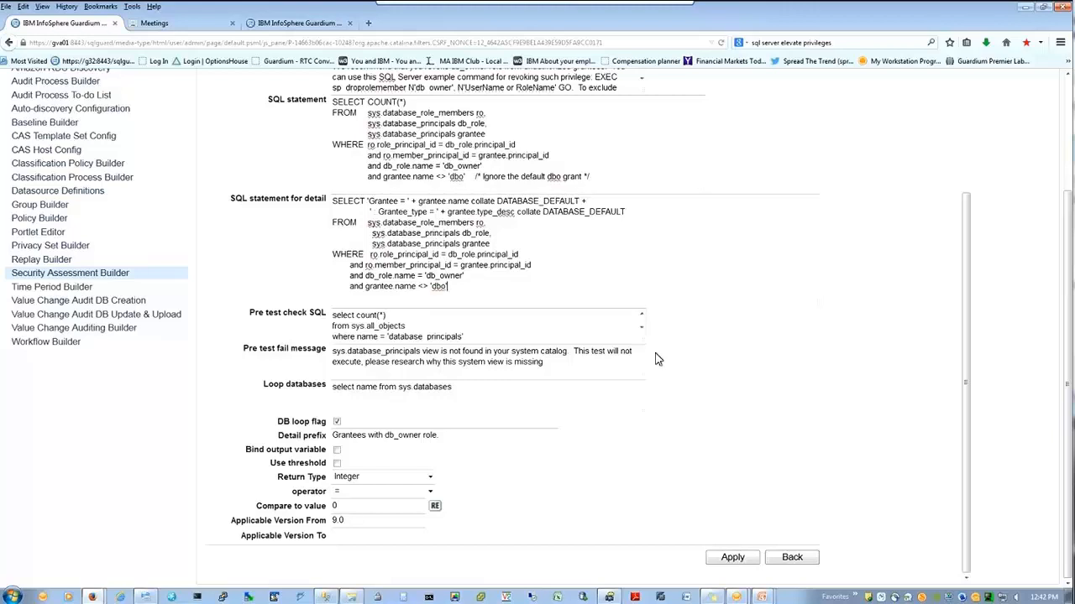
drag(645, 342, 729, 393)
drag(647, 341, 731, 396)
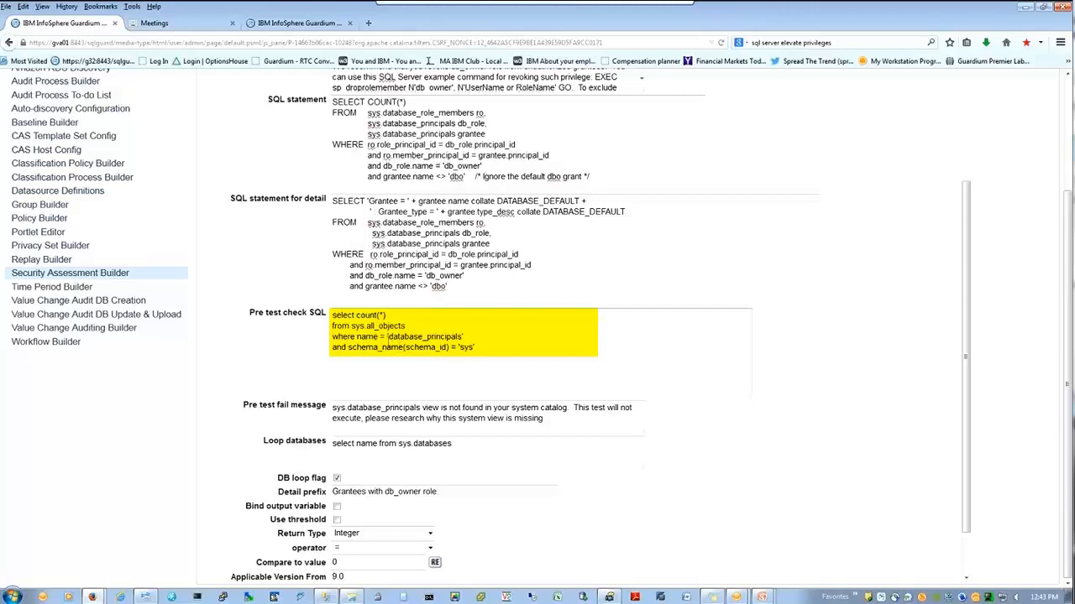
mouse_move(369, 325)
mouse_down()
mouse_move(408, 327)
mouse_move(368, 336)
mouse_up()
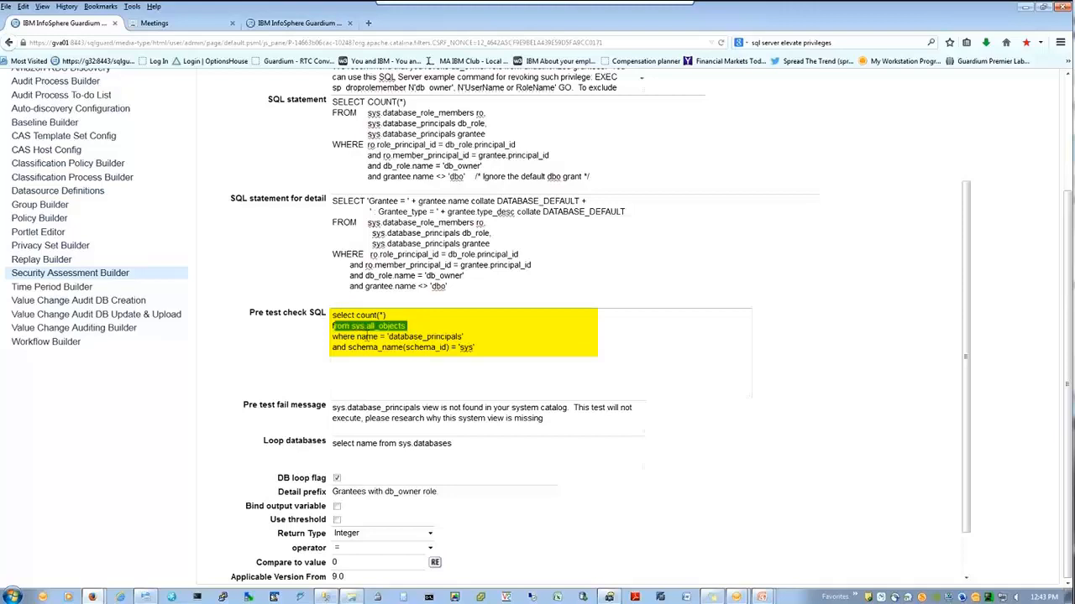
click(388, 337)
drag(388, 336, 457, 351)
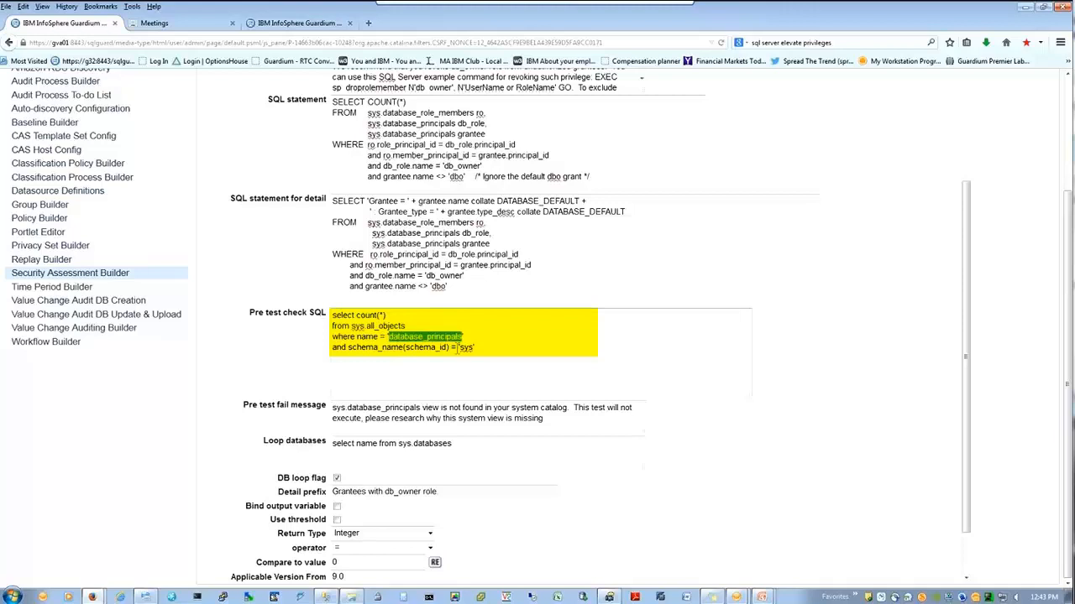
click(518, 359)
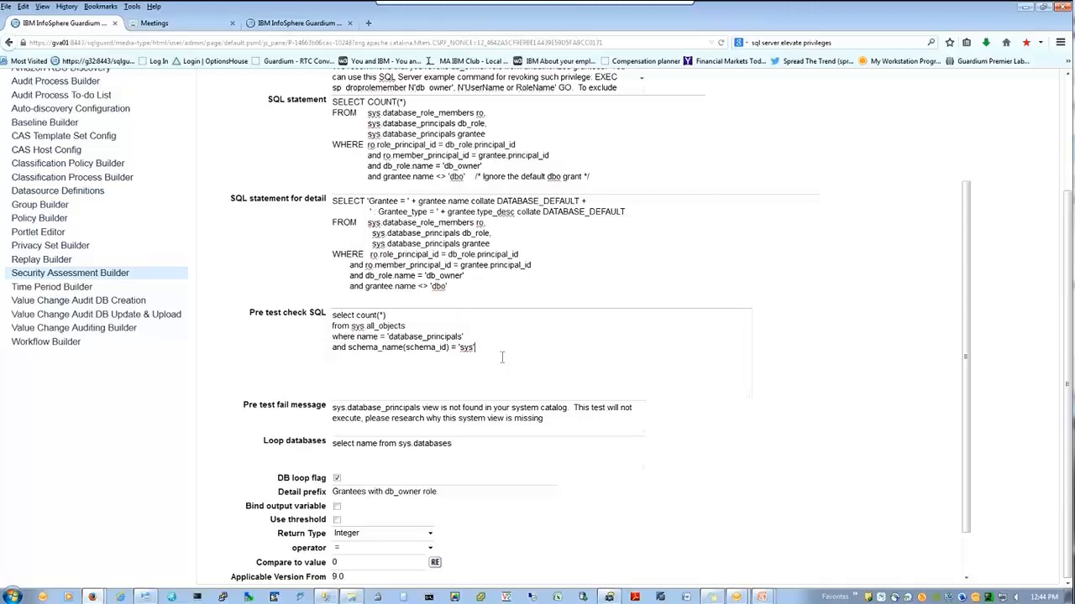
drag(385, 408, 354, 405)
click(442, 428)
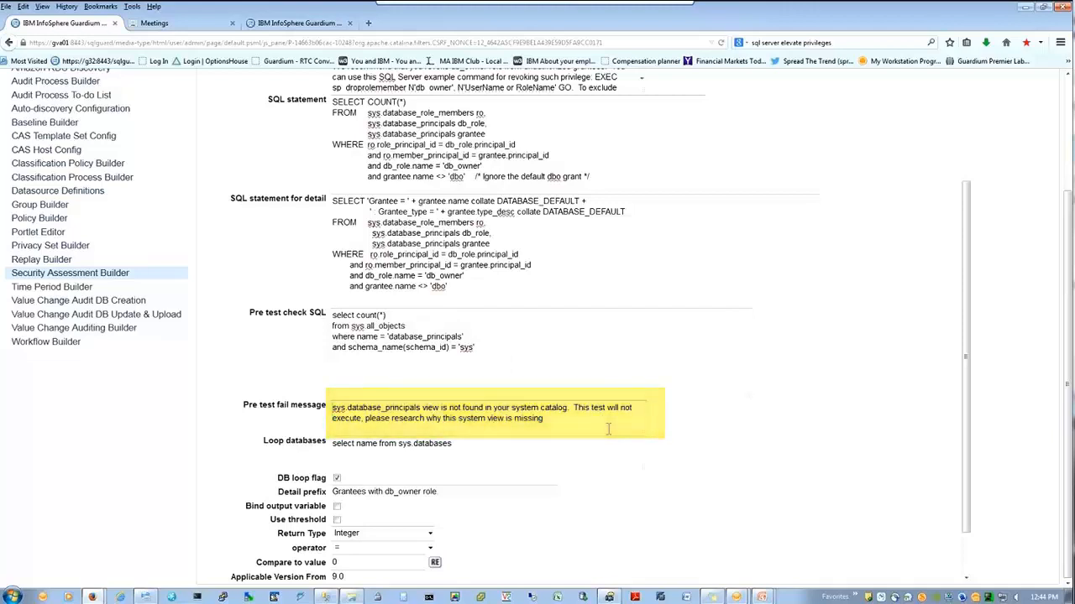
key(ctrl+plus)
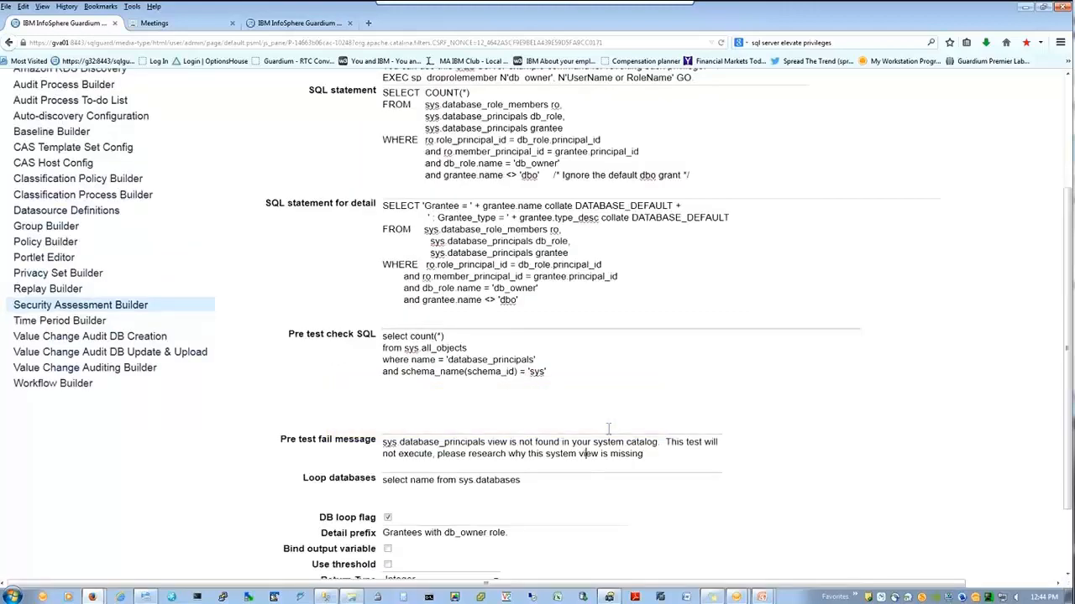
scroll(608, 429, down, 1)
scroll(609, 425, down, 2)
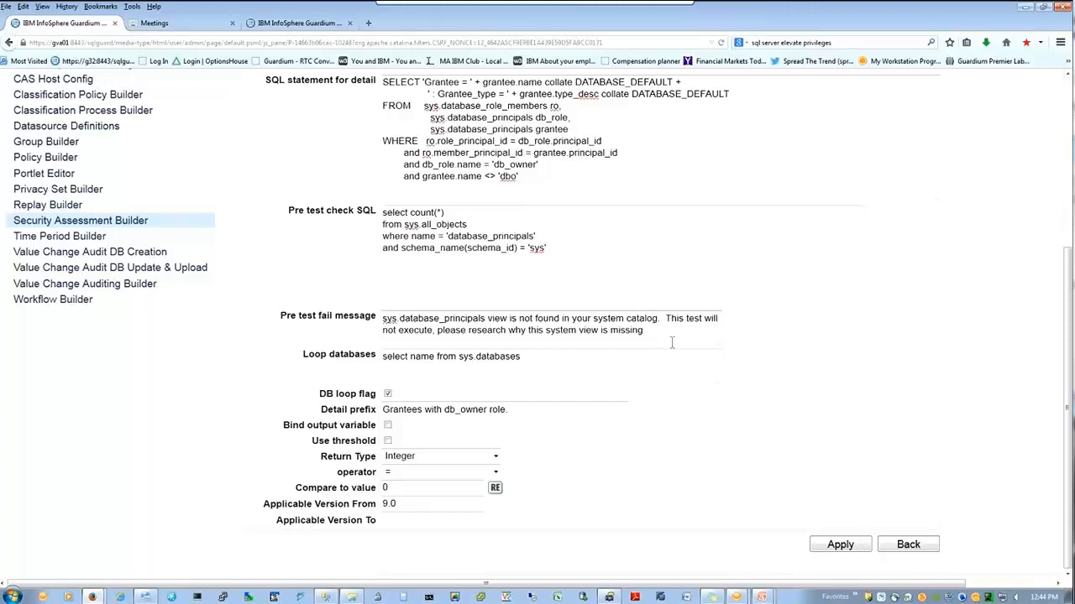
scroll(672, 341, up, 1)
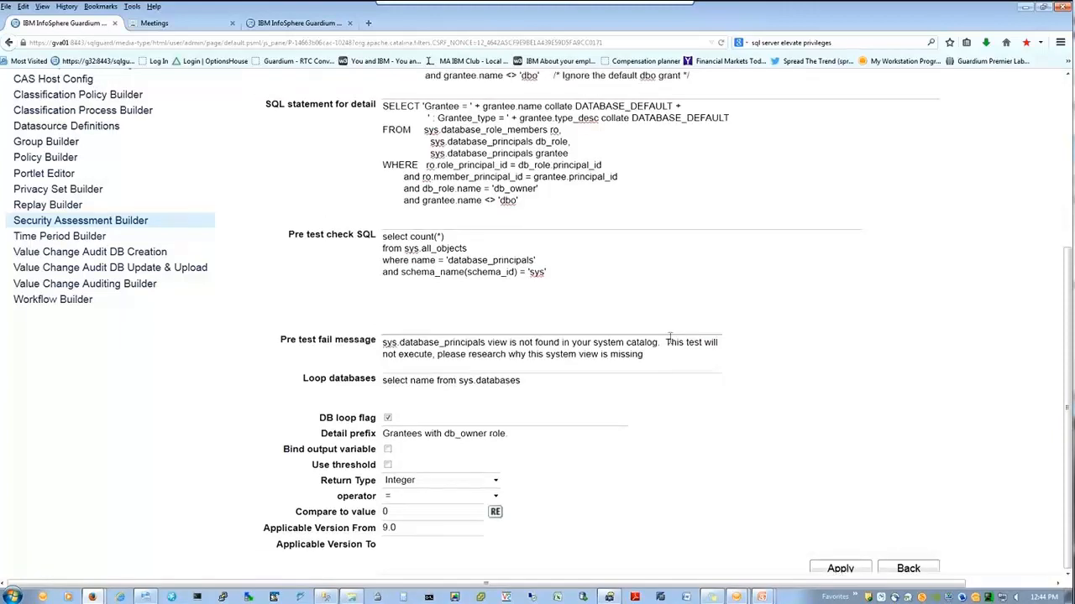
scroll(670, 337, up, 2)
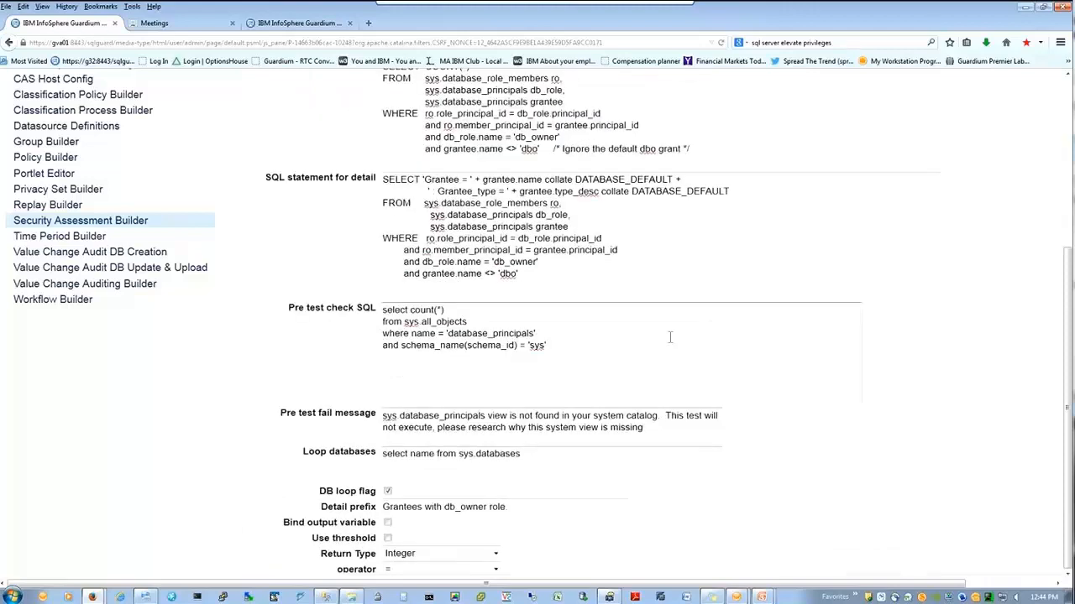
key(ctrl+minus)
scroll(675, 339, down, 1)
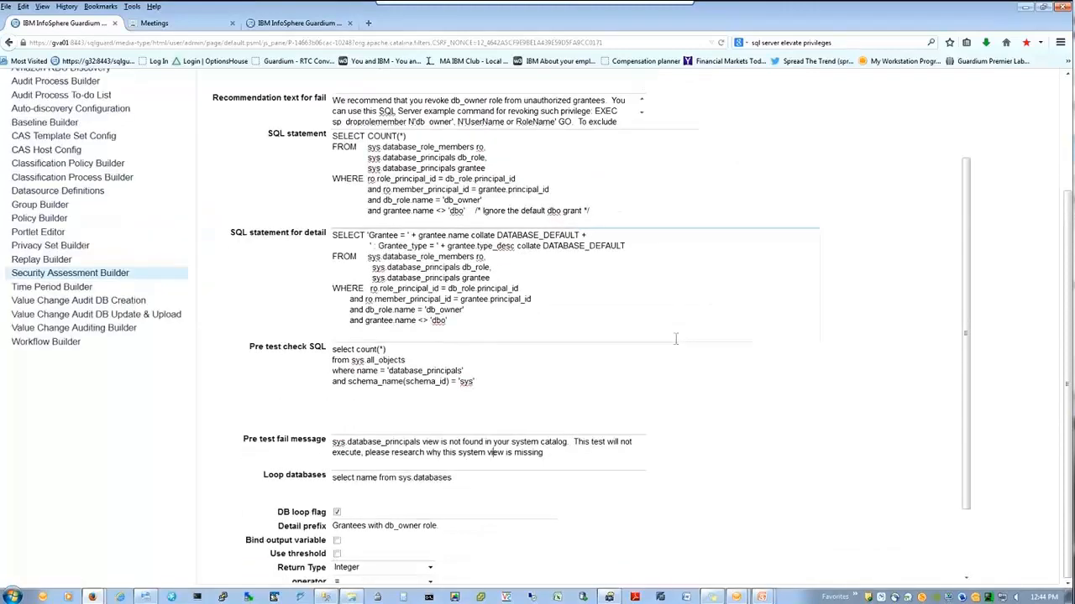
scroll(675, 340, down, 3)
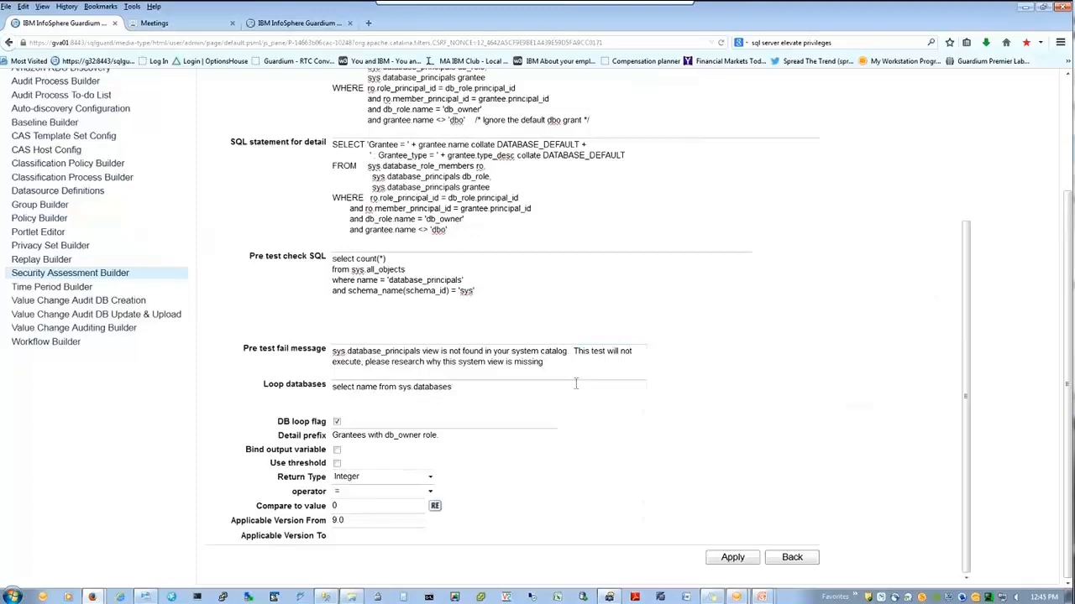
click(504, 405)
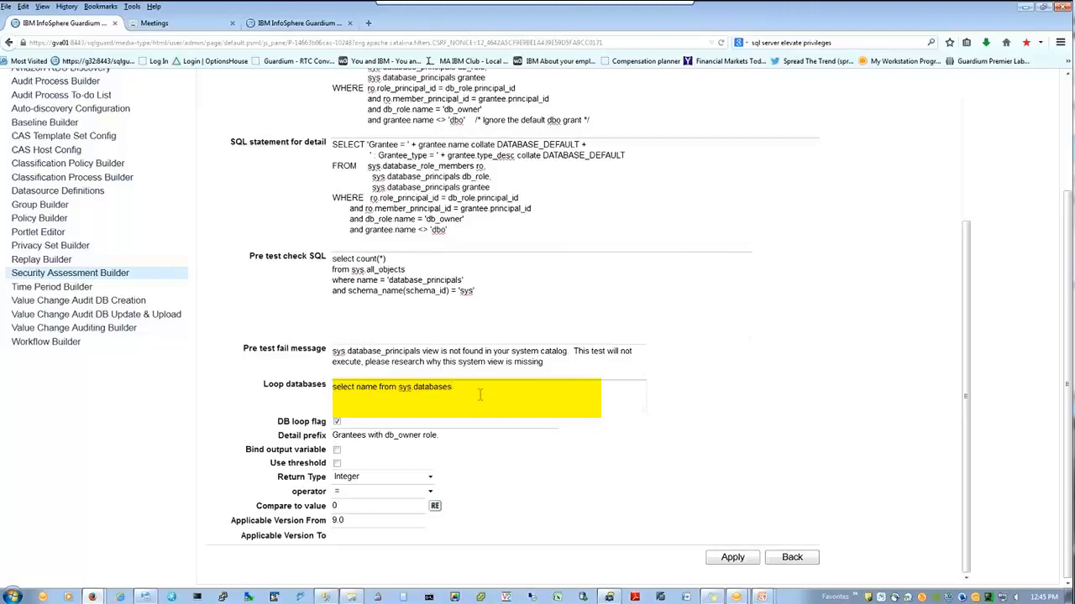
Step: Point out the grantee join in the SQL statement and the enabled DB loop flag
scroll(503, 388, up, 4)
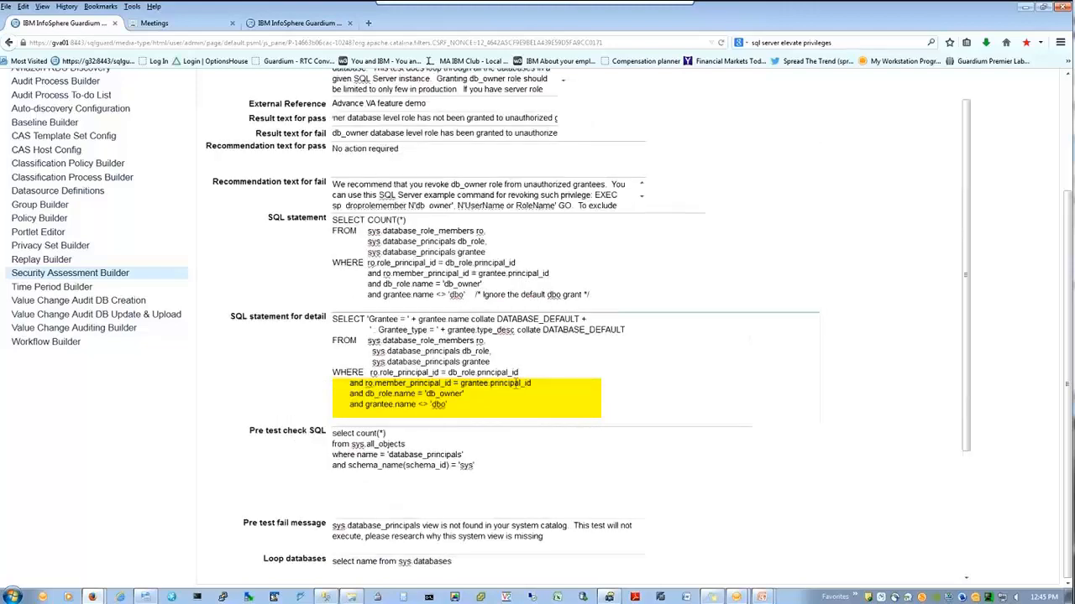
click(589, 281)
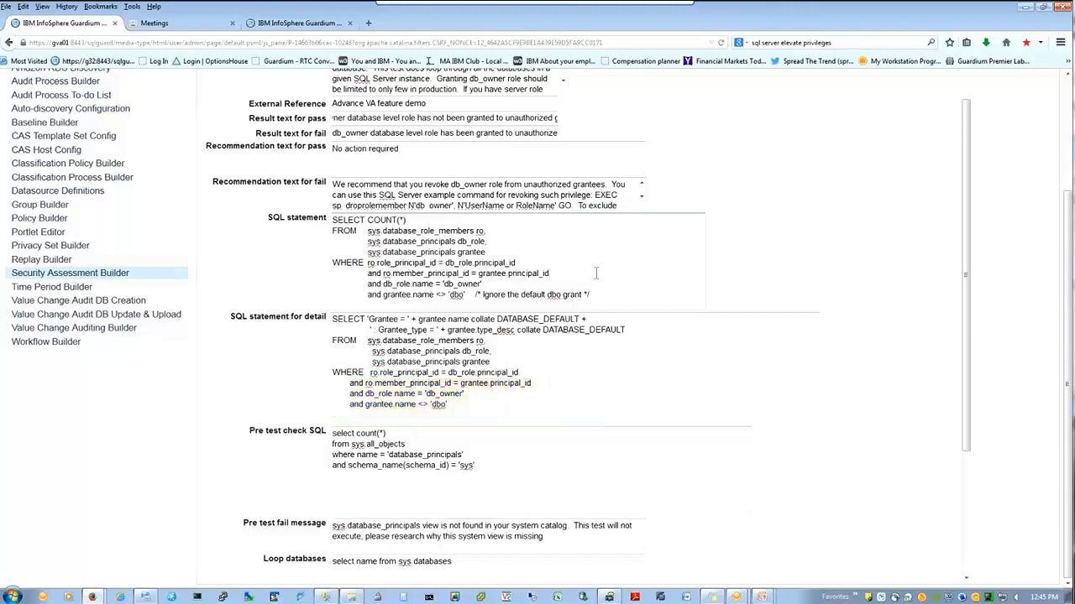
scroll(596, 272, down, 1)
scroll(598, 269, down, 3)
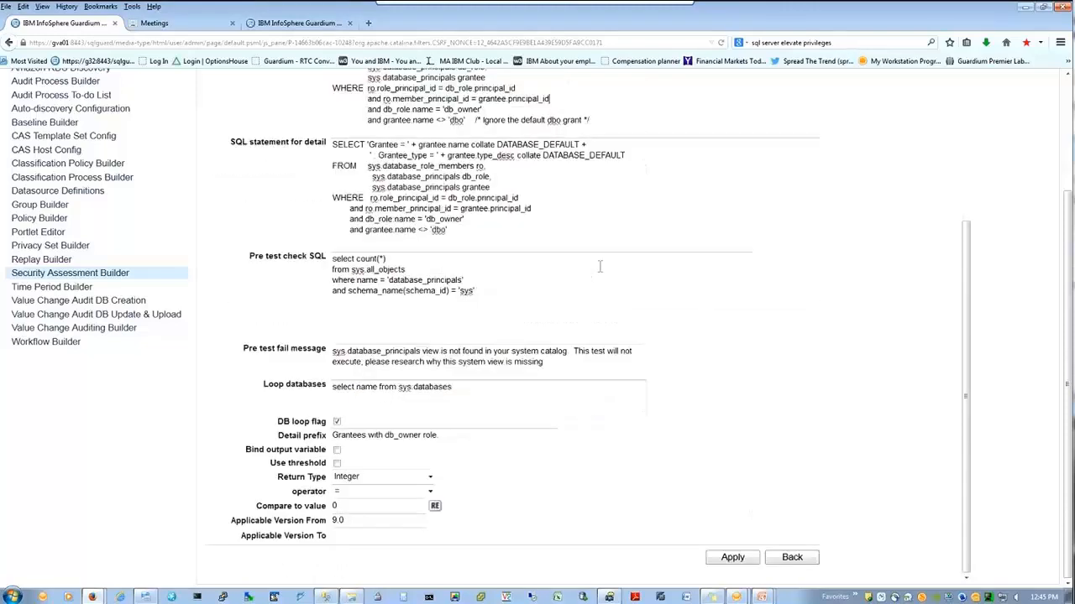
click(519, 398)
click(336, 422)
Step: Append where name in ('db1','db2') to the Loop databases query
text(where name like '('db)
key(BackSpace)
key(BackSpace)
key(BackSpace)
key(BackSpace)
key(BackSpace)
key(BackSpace)
key(BackSpace)
key(BackSpace)
key(BackSpace)
text(in ('db1','db2'))
Step: Advance the deck to slide 46, Loop databases & DB loop flag, and highlight the db_name1, db_name2 example line
key(alt+Tab)
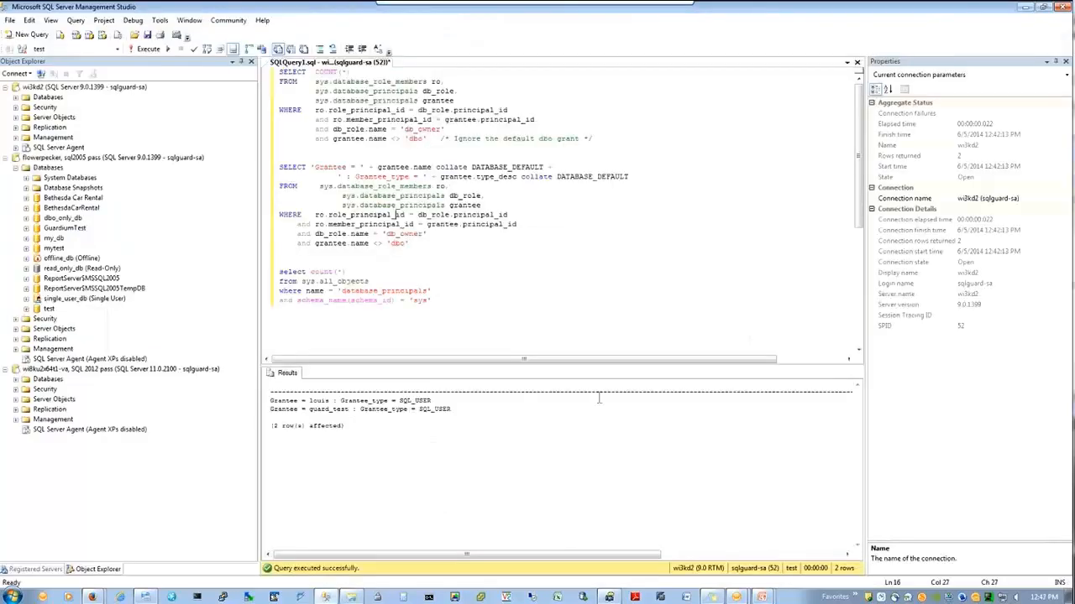
key(alt+Tab)
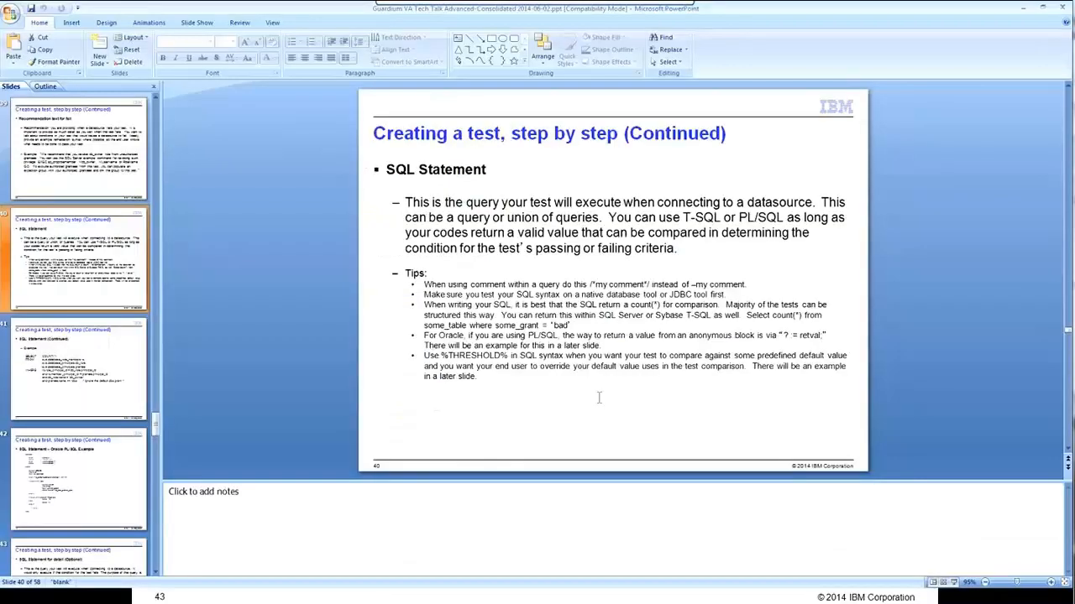
key(Page_Down)
key(Page_Down)
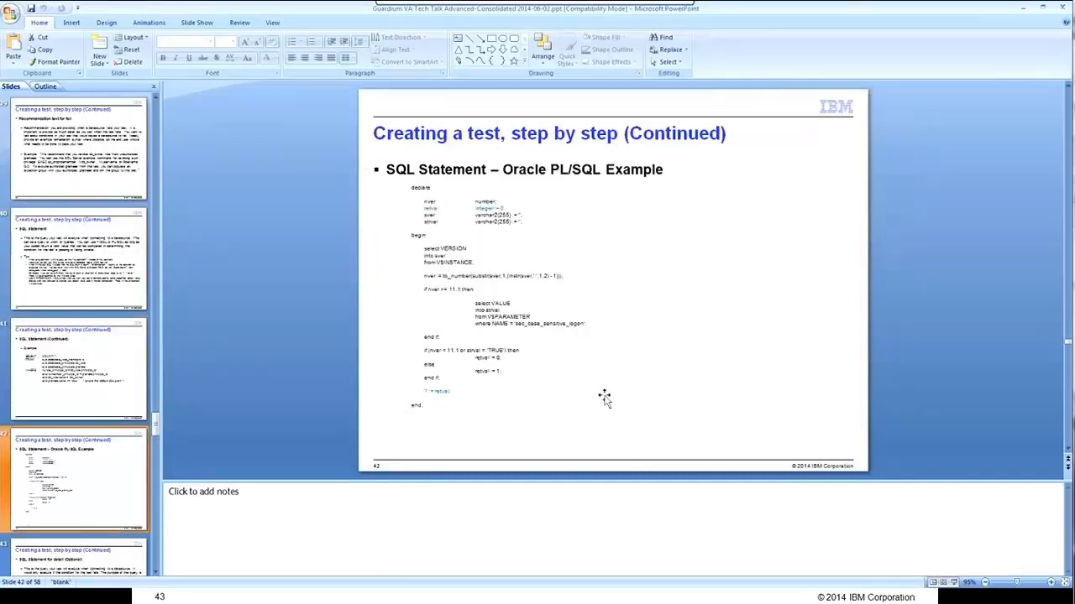
key(Page_Down)
key(Page_Down)
key(Page_Down)
key(Page_Down)
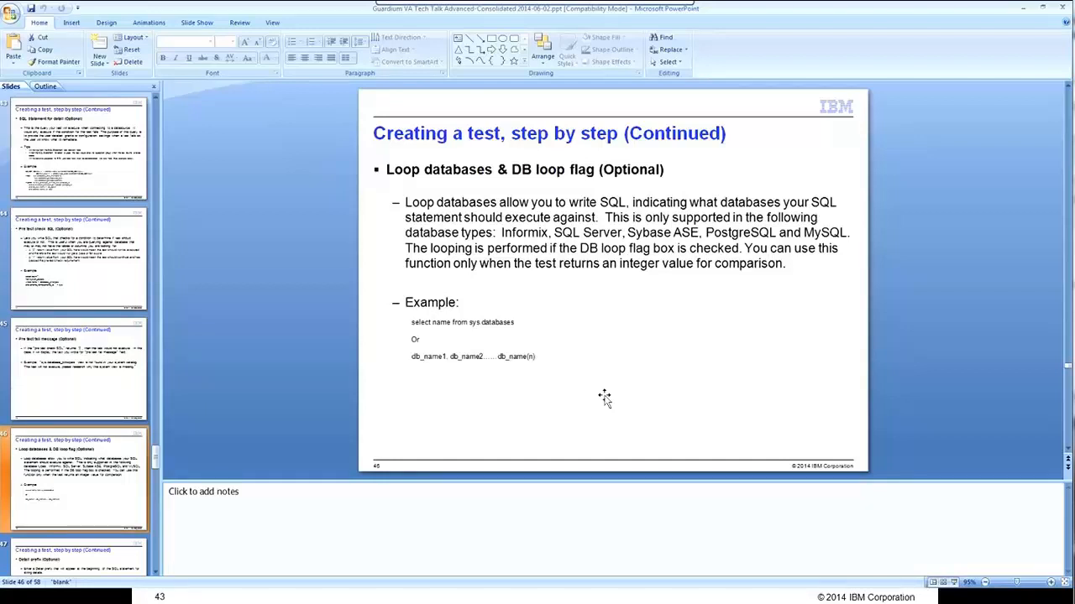
click(414, 364)
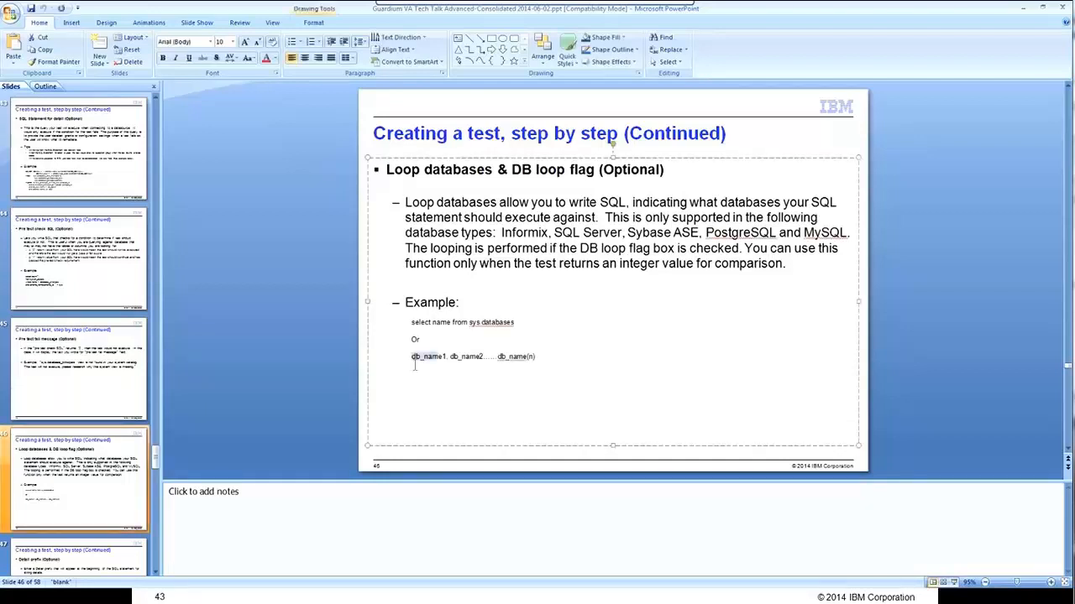
click(457, 363)
drag(535, 357, 402, 369)
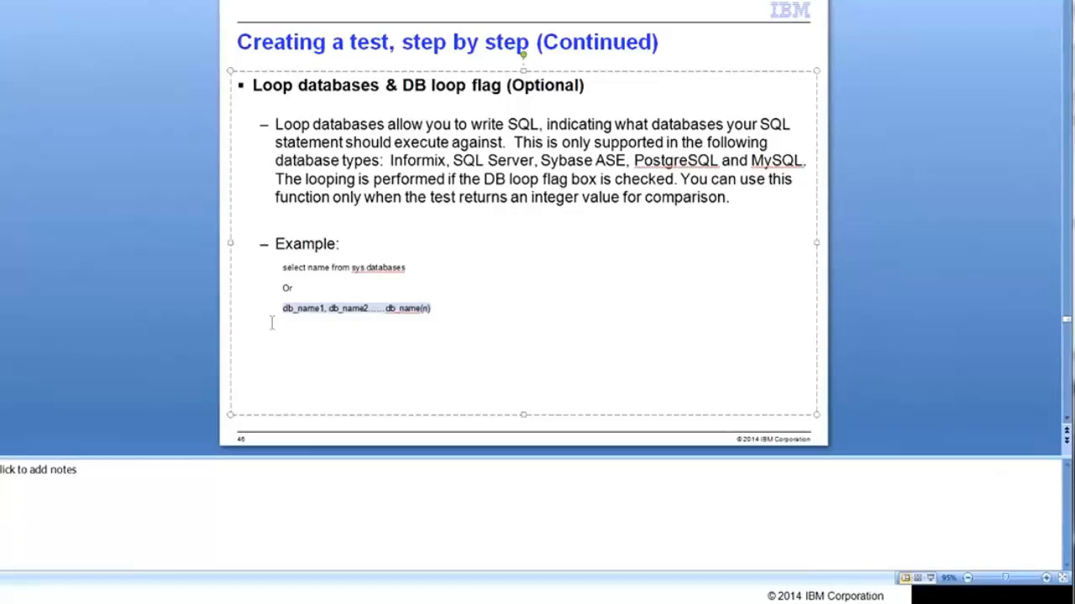
Step: Switch through SSMS back to the Guardium test form
key(alt+Tab)
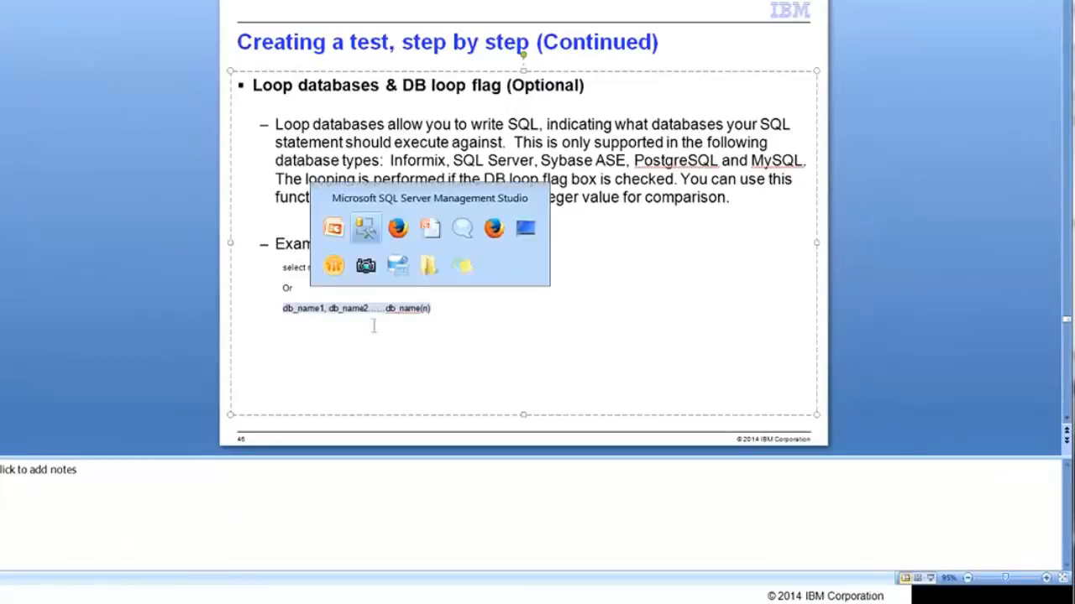
key(alt+Tab)
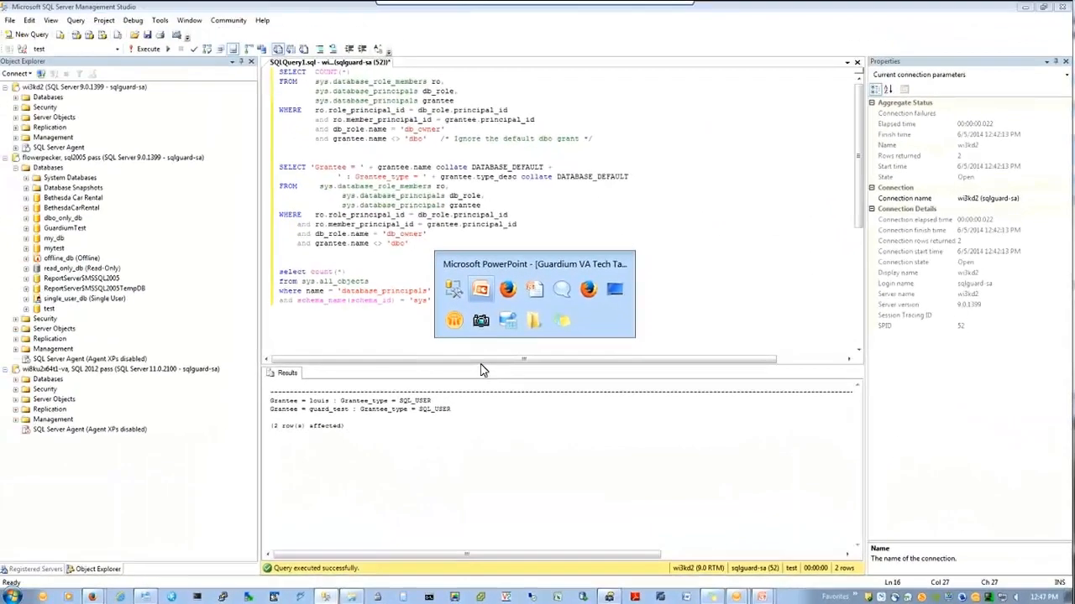
key(alt+Tab)
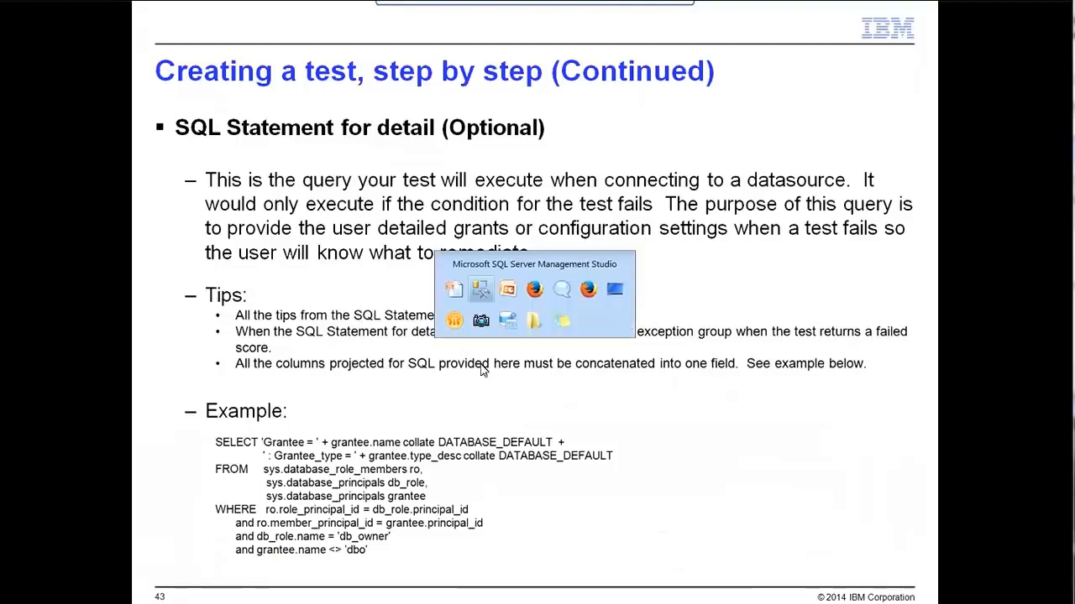
key(alt+Tab)
key(alt+Tab)
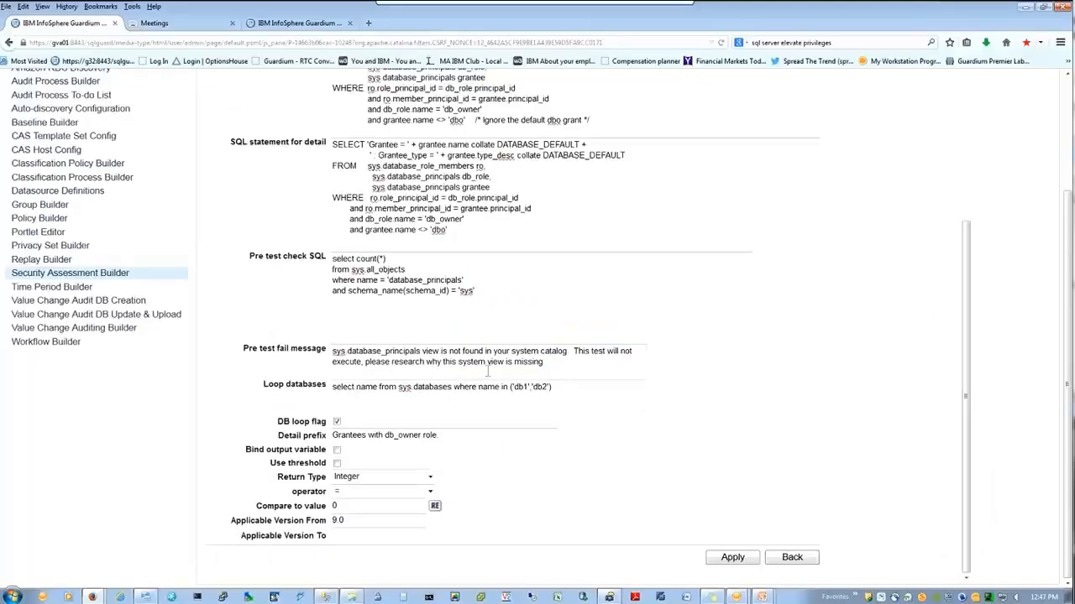
Step: Highlight the Detail prefix 'Grantees with db_owner role' and bring up the PowerPoint slide show
drag(334, 436, 447, 442)
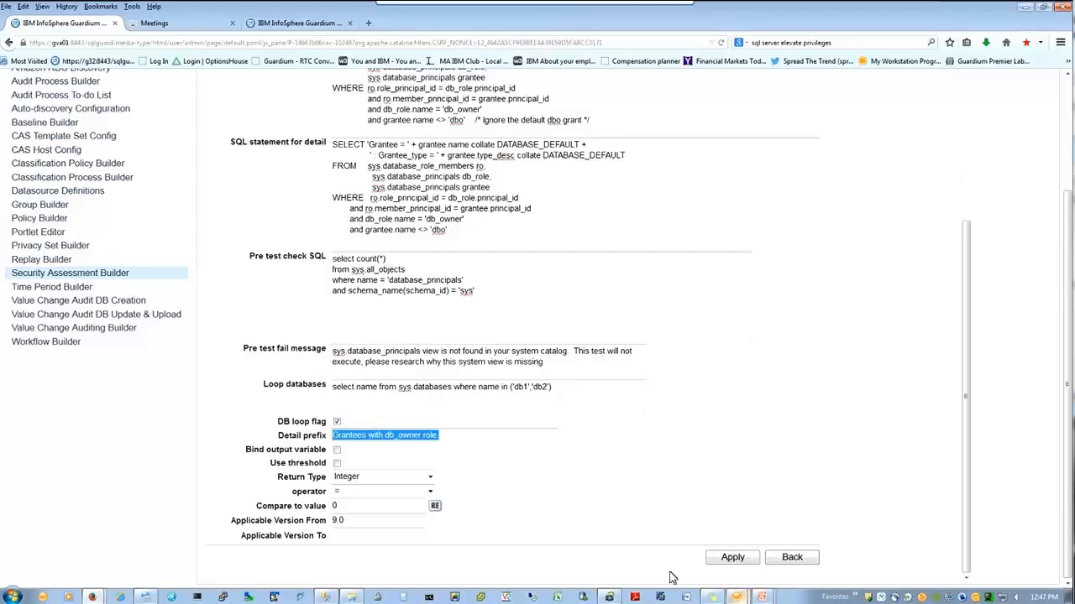
click(739, 598)
Step: Advance the slide show past Loop databases to slide 47, Detail prefix, then return to Guardium
click(757, 575)
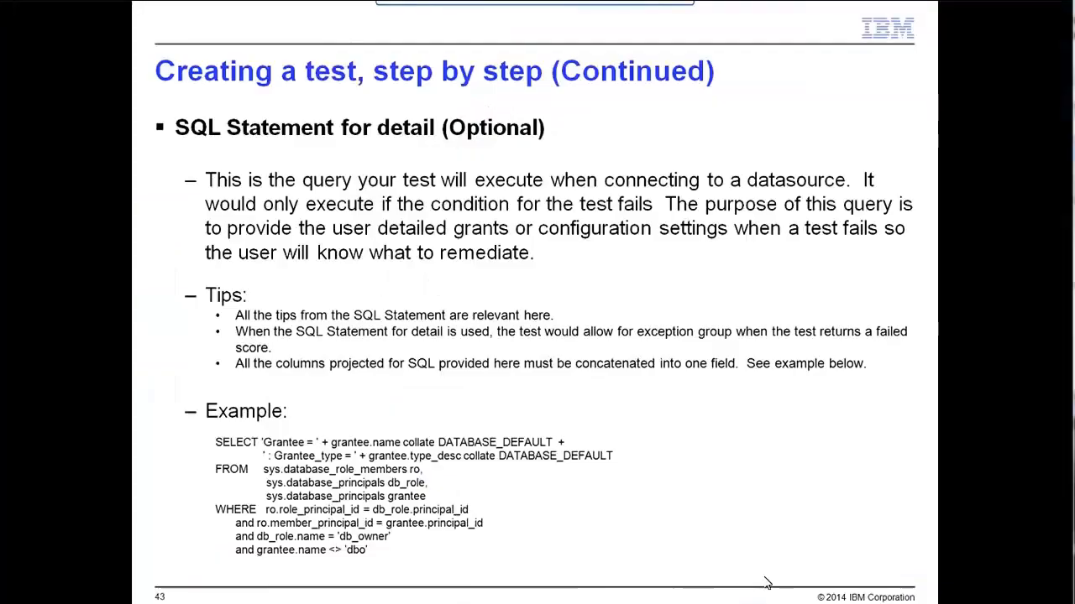
click(757, 577)
click(724, 545)
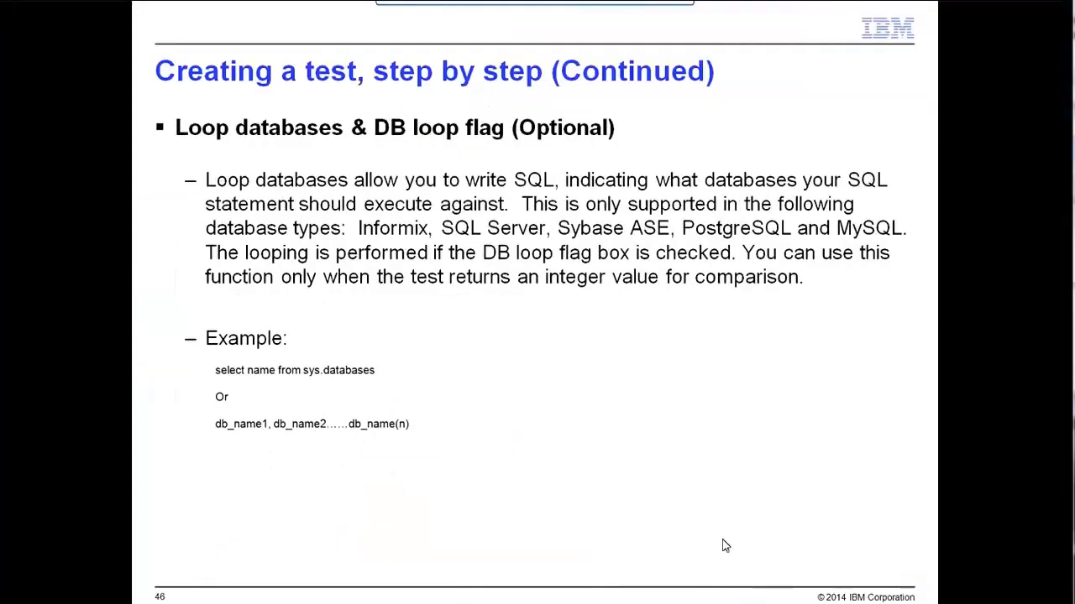
click(724, 545)
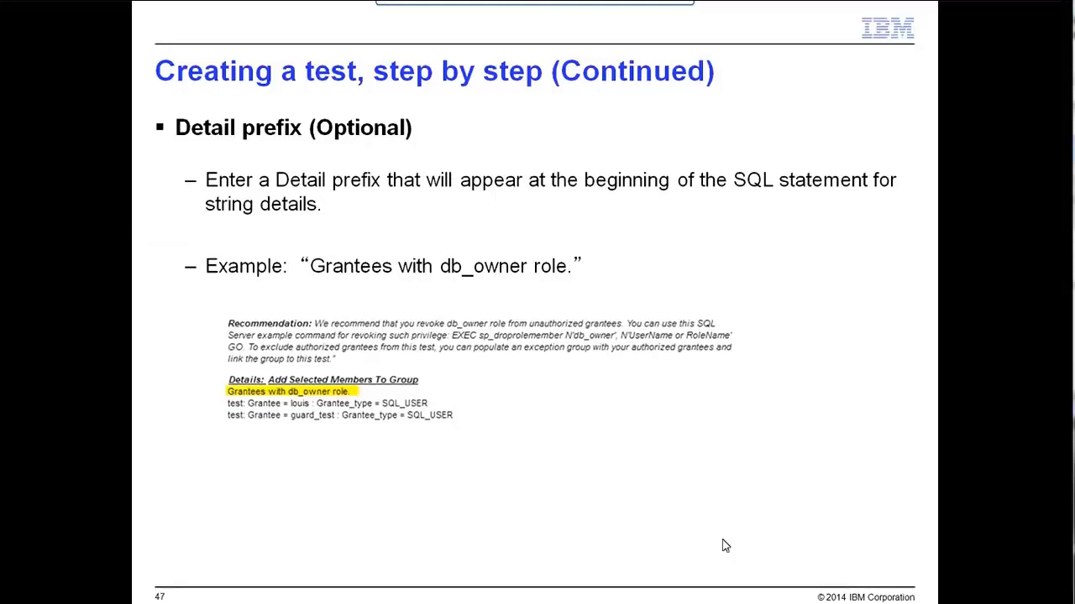
key(alt+Tab)
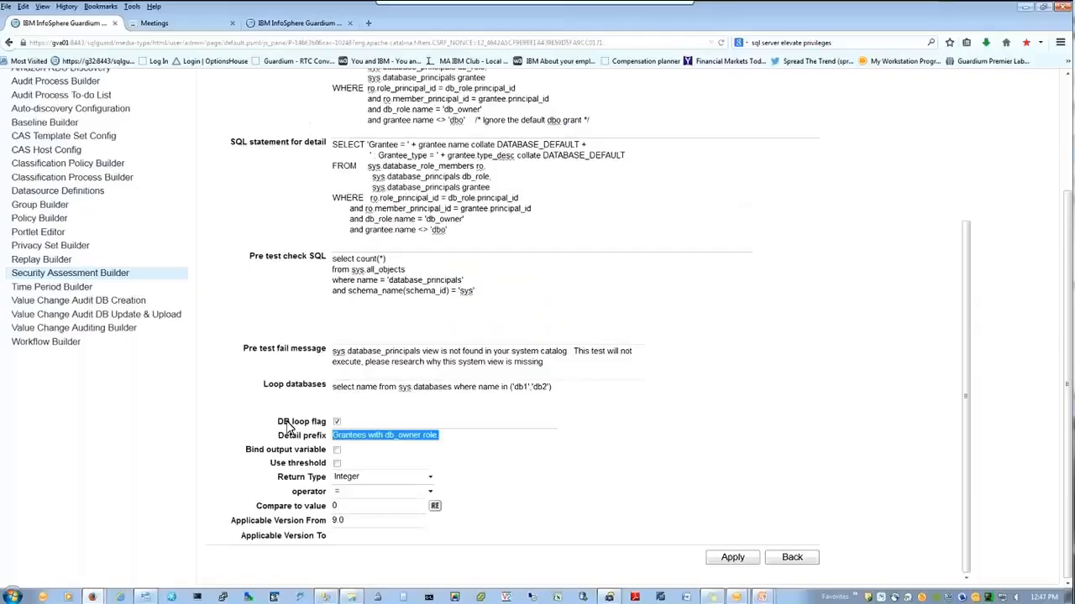
click(294, 429)
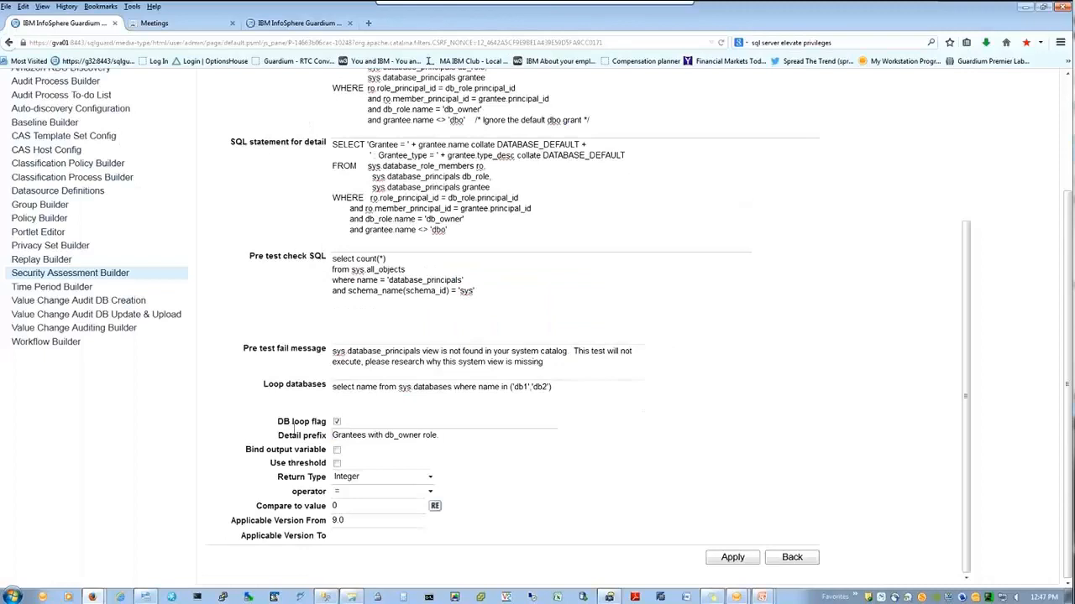
Step: Try Use threshold and its Prompt for threshold field, leave thresholds off, and return to the slide show
click(336, 462)
click(337, 463)
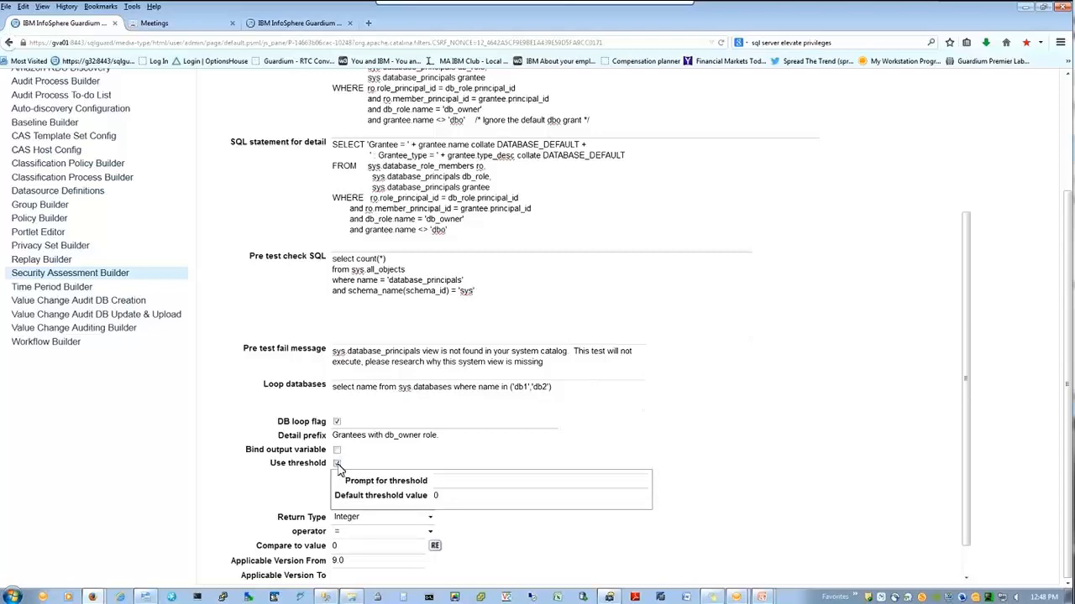
click(468, 487)
mouse_move(759, 597)
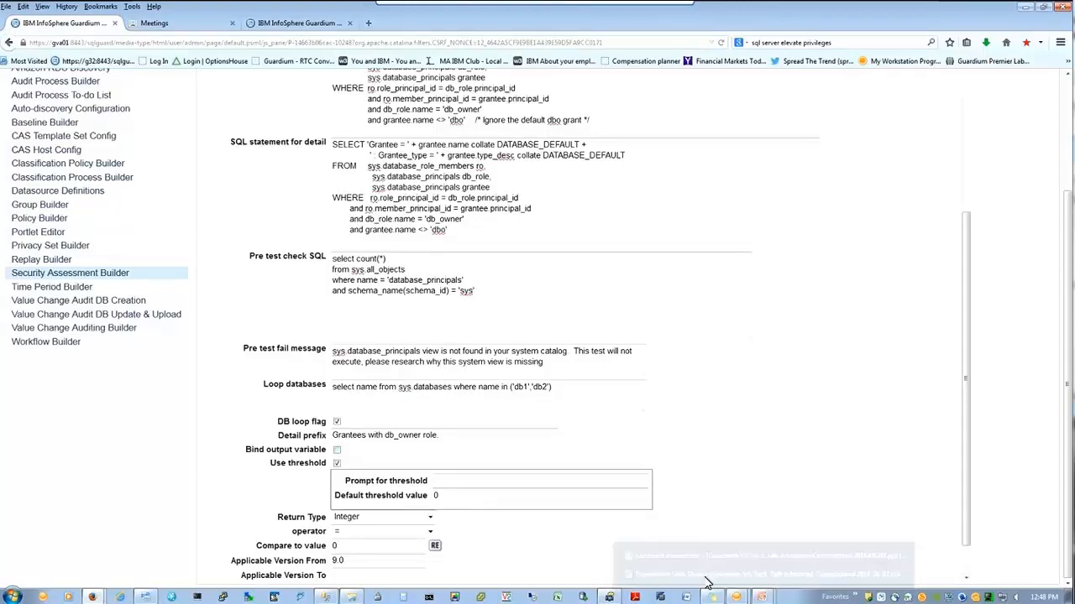
click(338, 463)
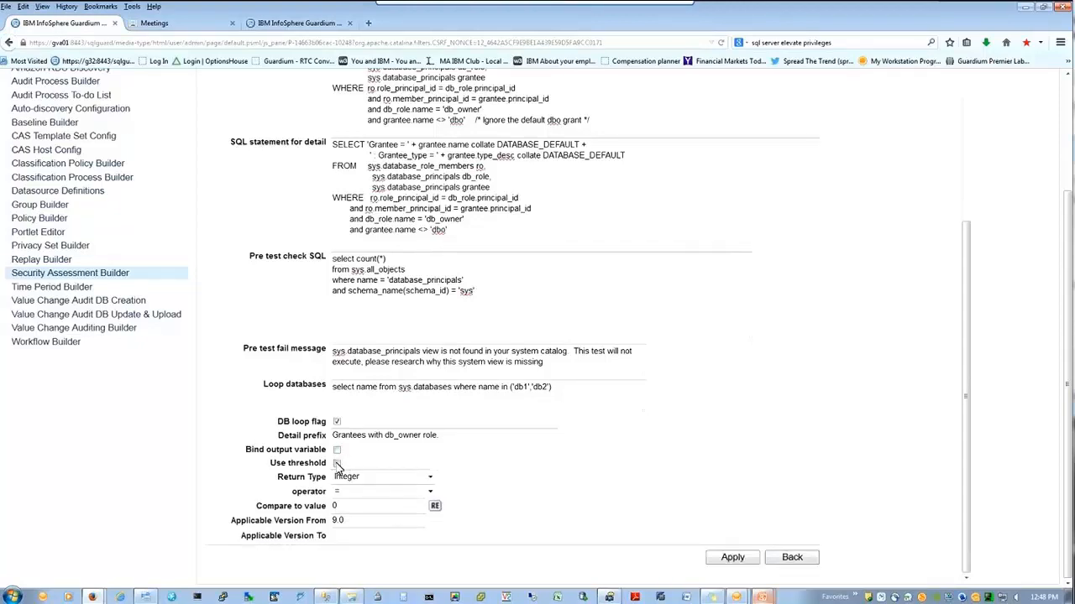
mouse_move(761, 598)
click(760, 574)
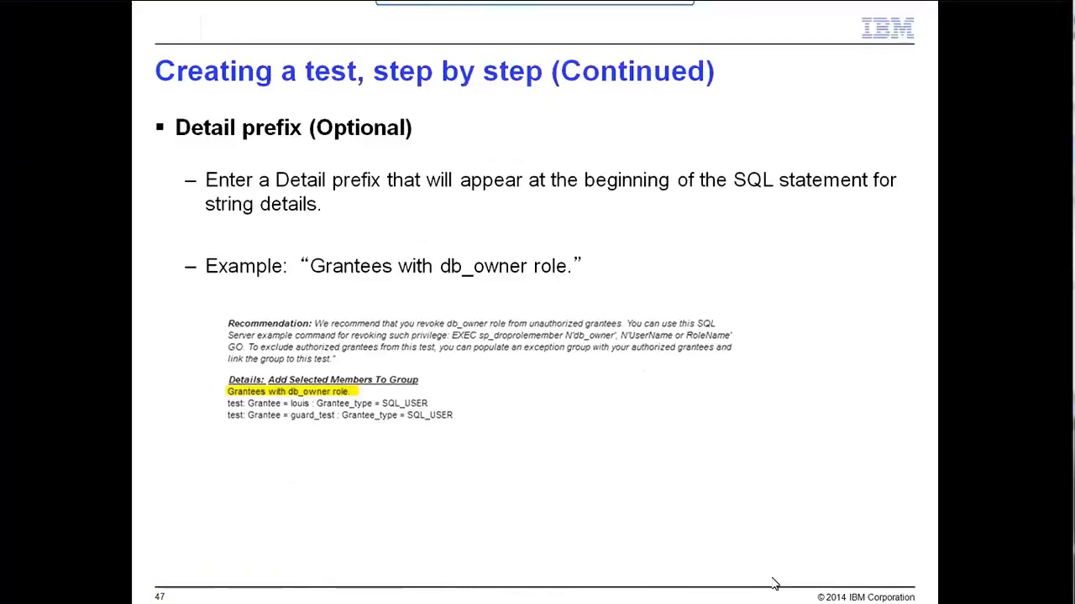
Step: Advance to slide 51, Use Threshold – Example, showing the %THRESHOLD% SQL with default value 12
click(703, 499)
click(699, 500)
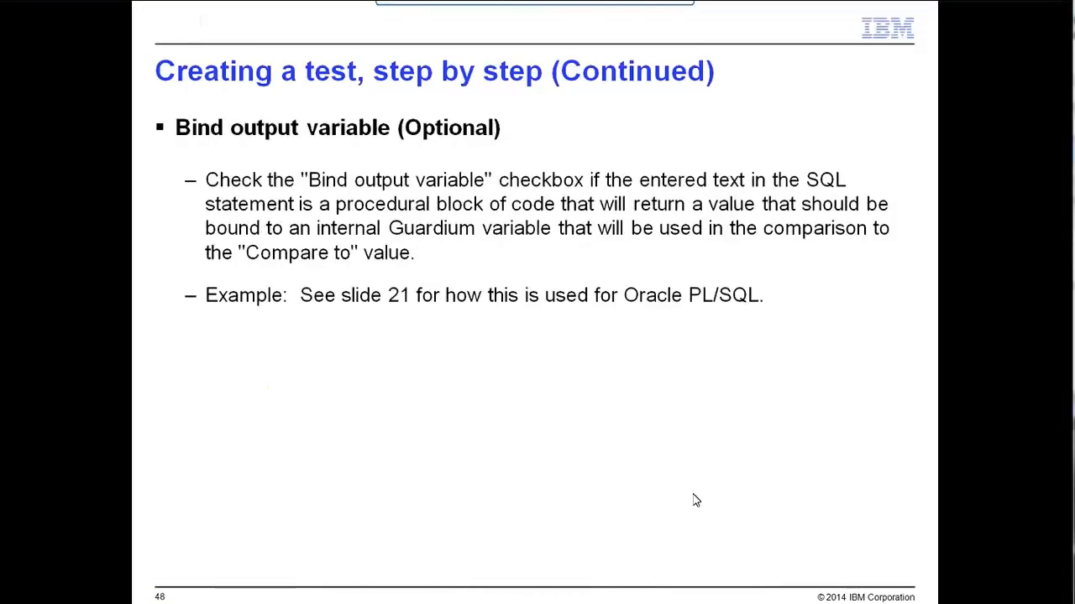
click(695, 500)
click(695, 500)
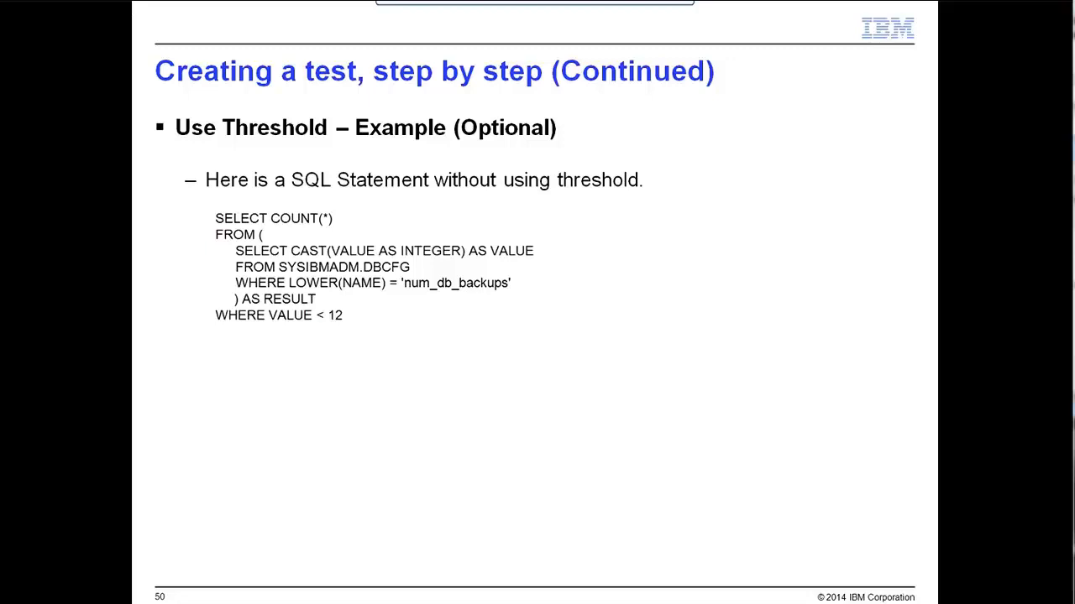
click(781, 321)
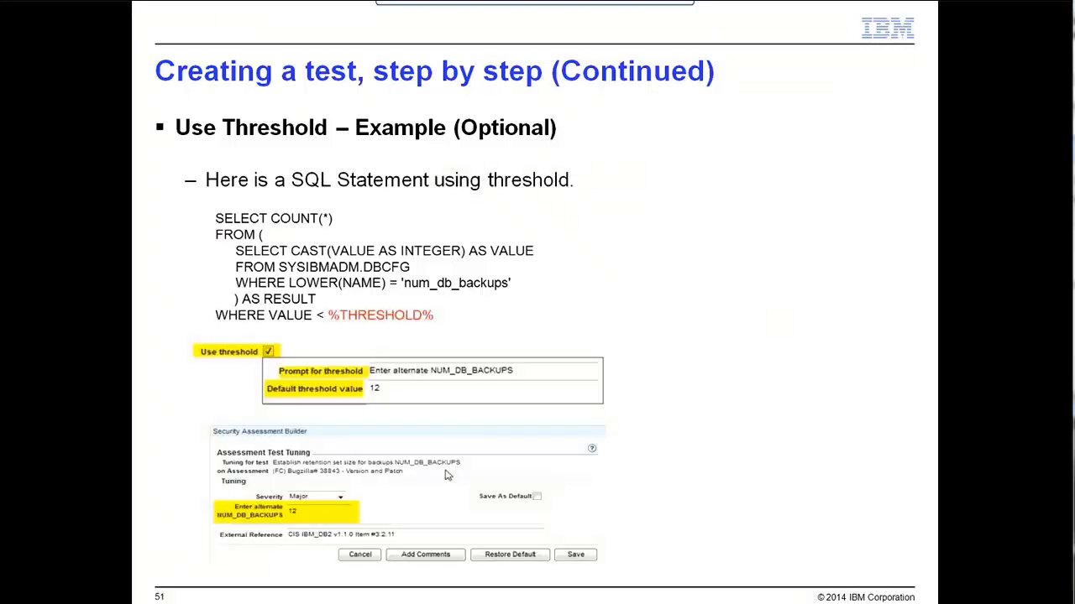
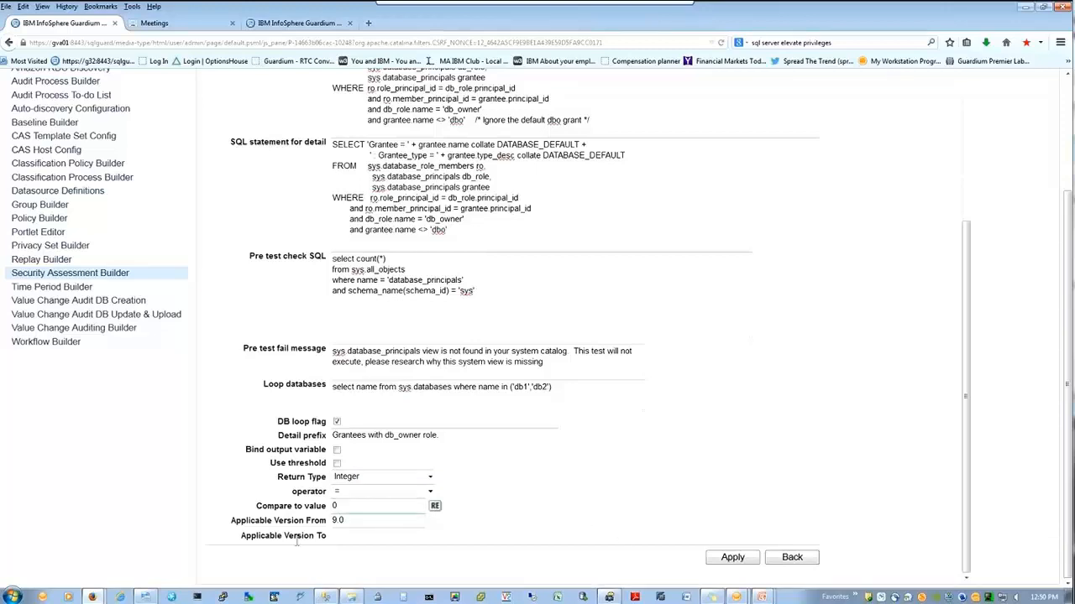
Step: Check the db_owner test's Applicable Version From value of 9.0, leave it unchanged, and go back
click(351, 539)
key(shift+Tab)
click(389, 525)
click(480, 519)
double_click(383, 524)
click(333, 526)
double_click(357, 524)
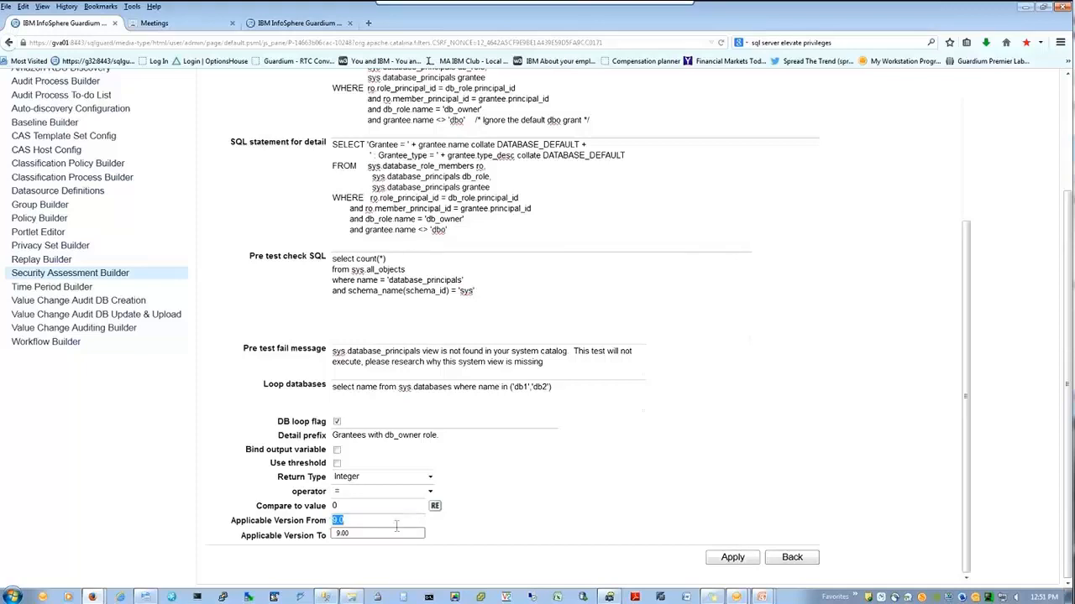
key(Tab)
click(808, 568)
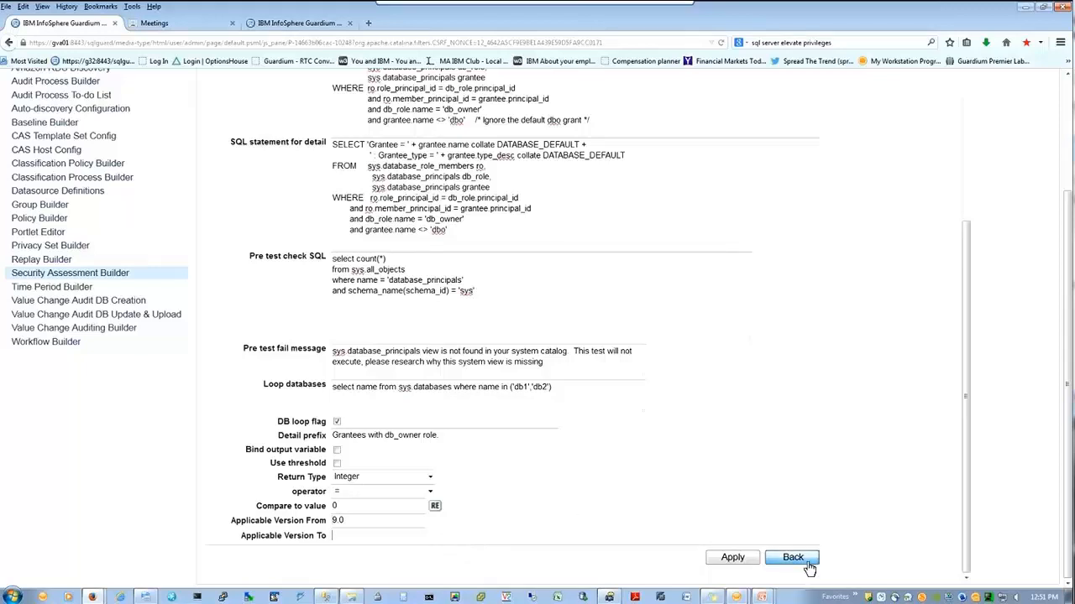
Step: Reopen the MS SQL SERVER db_owner granted to users and roles test, scroll through it, and return
scroll(806, 567, up, 3)
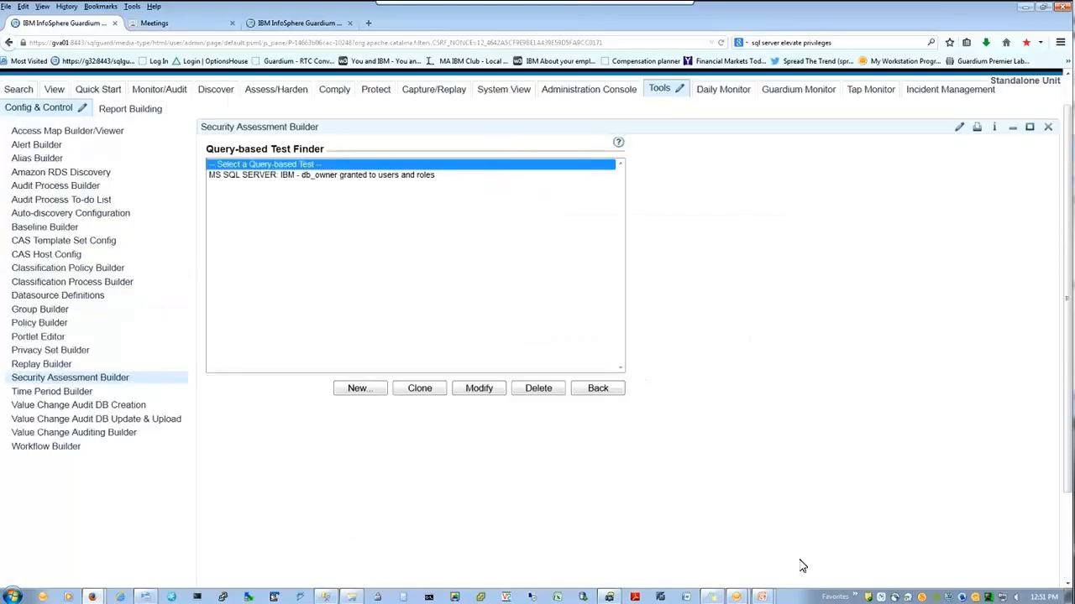
scroll(795, 566, up, 1)
click(356, 280)
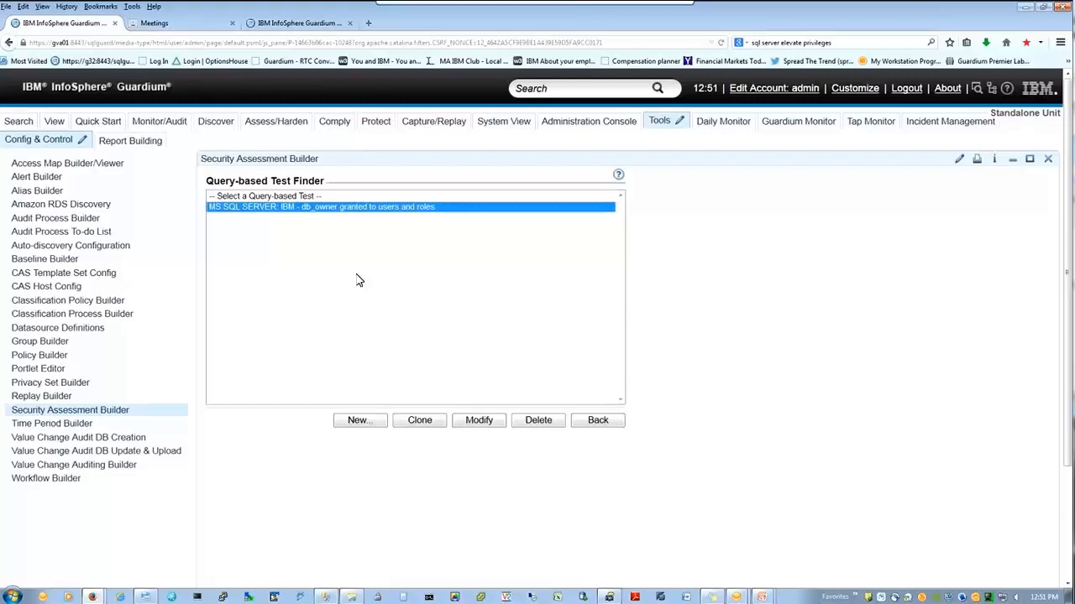
click(480, 422)
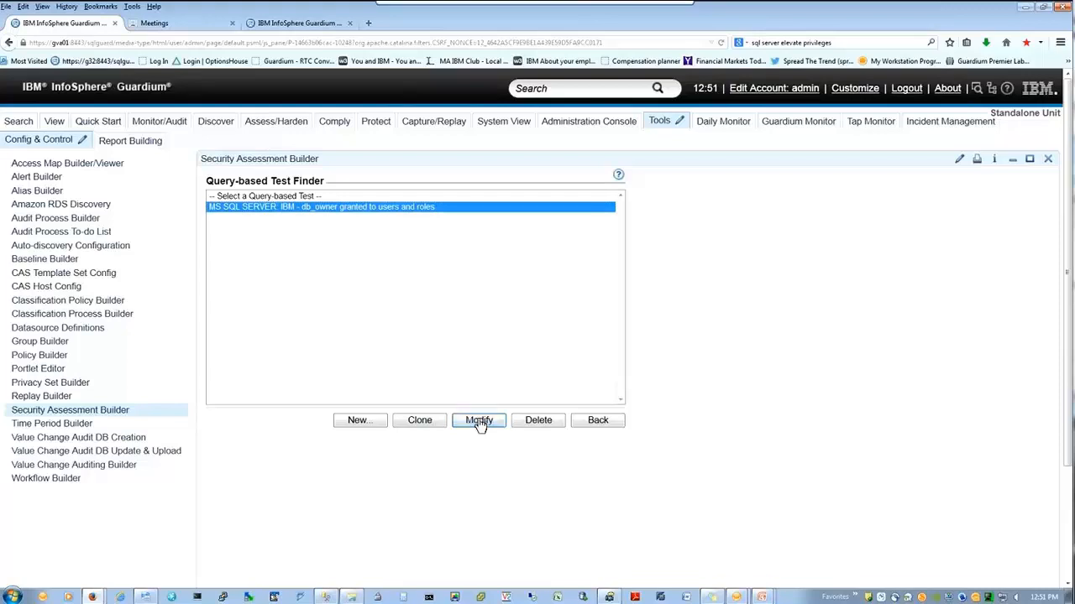
click(482, 429)
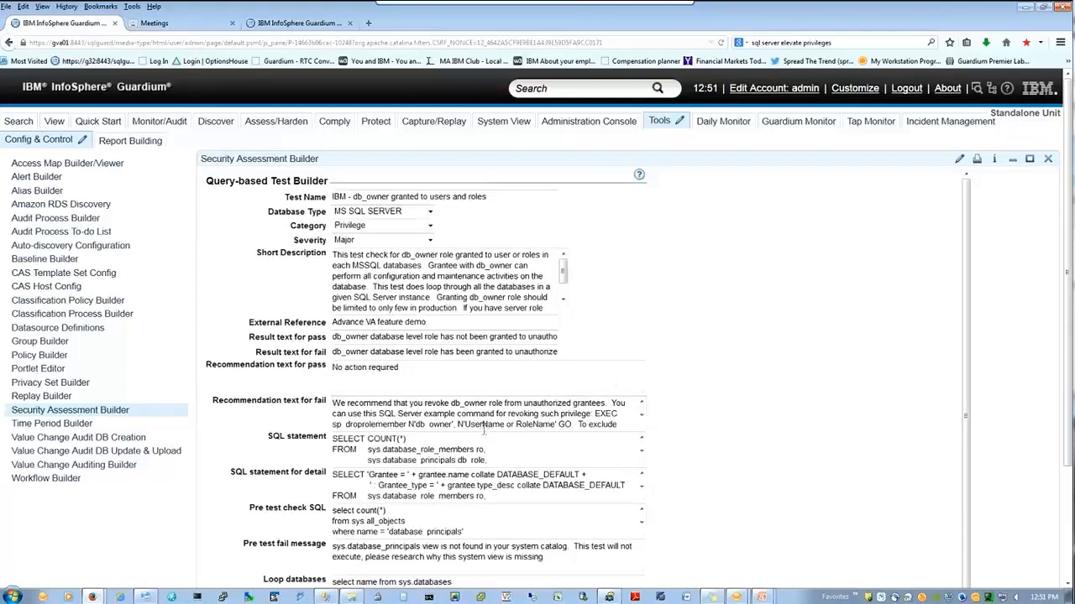
scroll(776, 427, down, 3)
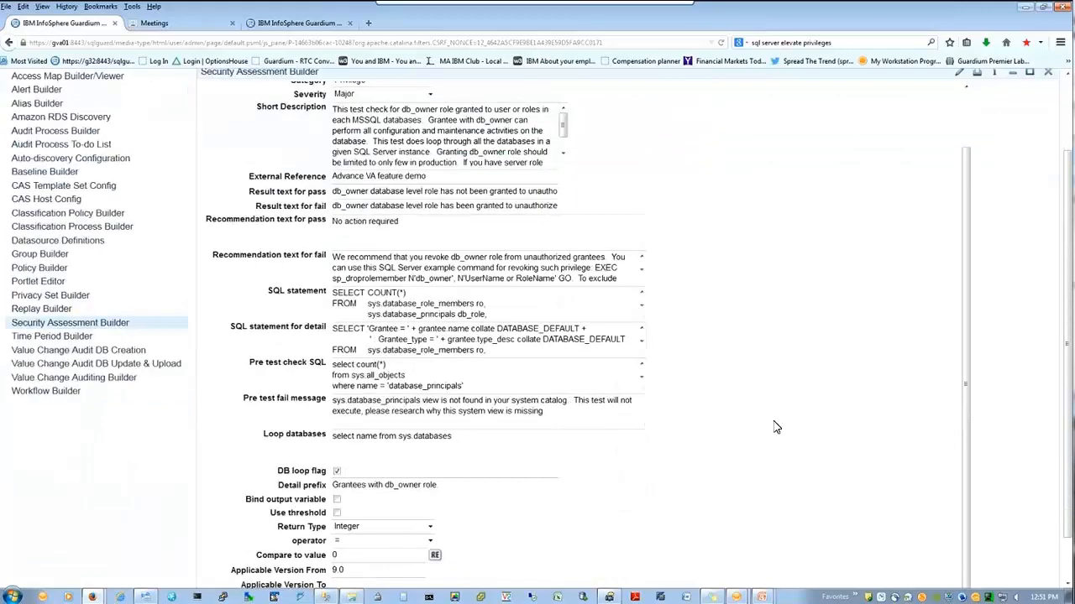
scroll(776, 427, down, 2)
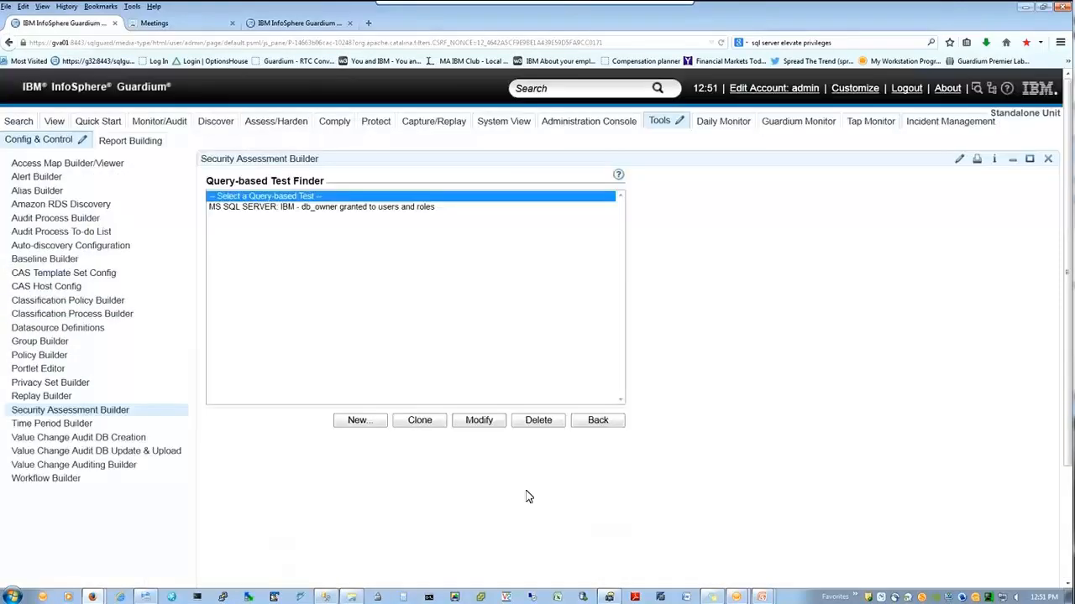
click(597, 420)
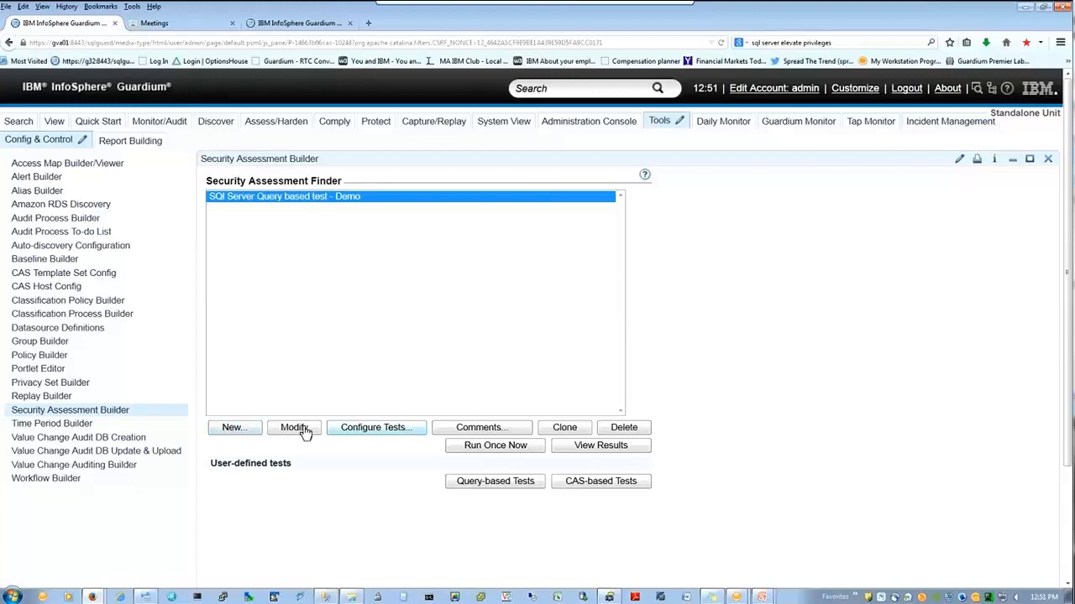
Step: Open the demo assessment's test list and bring up tuning for the db_owner test
click(361, 430)
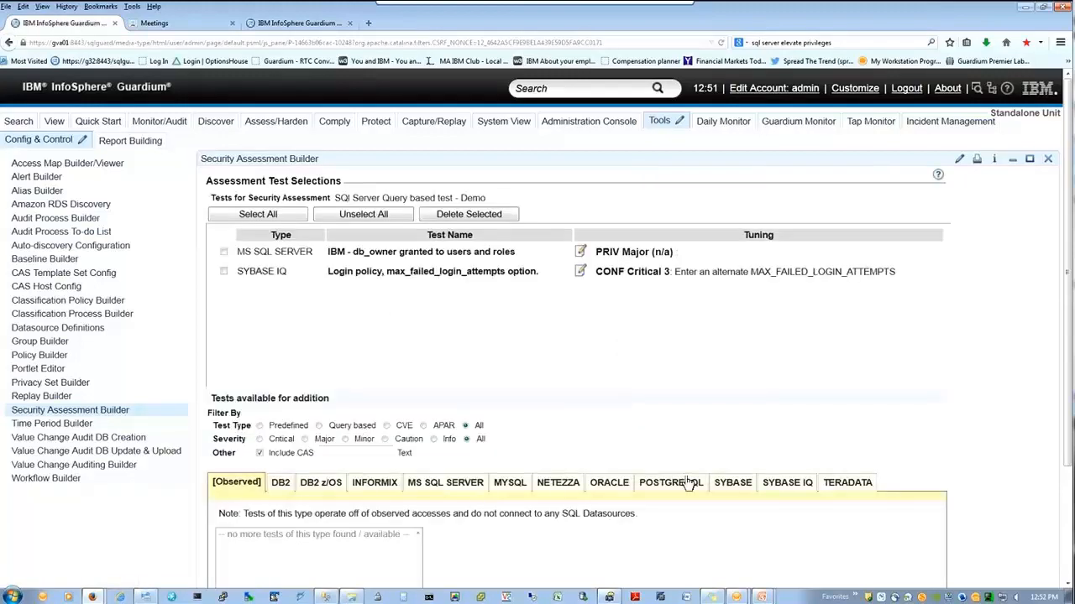
scroll(613, 368, down, 1)
scroll(613, 369, down, 2)
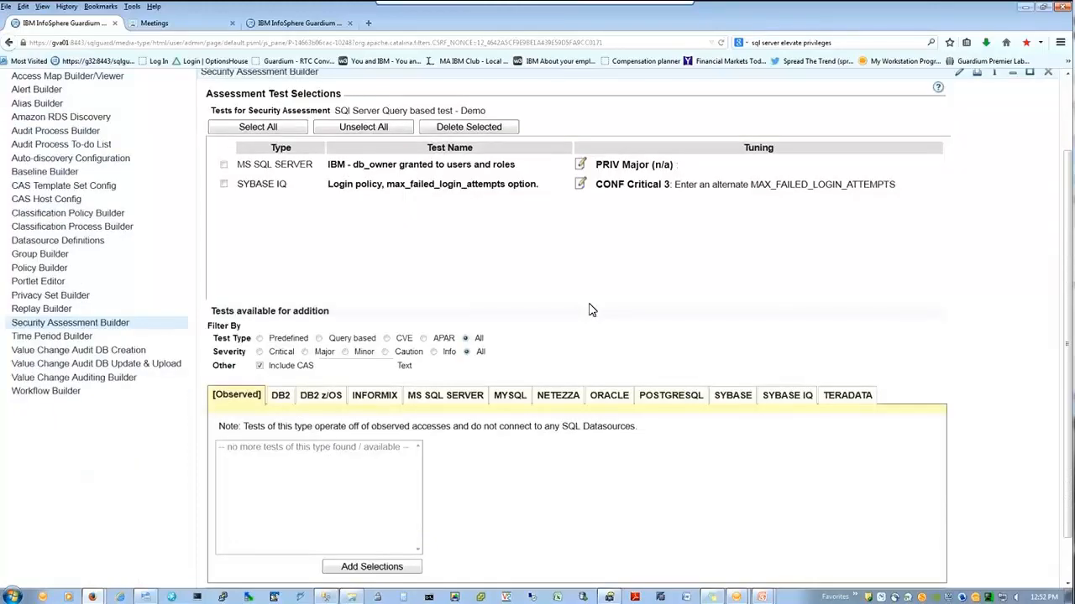
drag(329, 164, 460, 173)
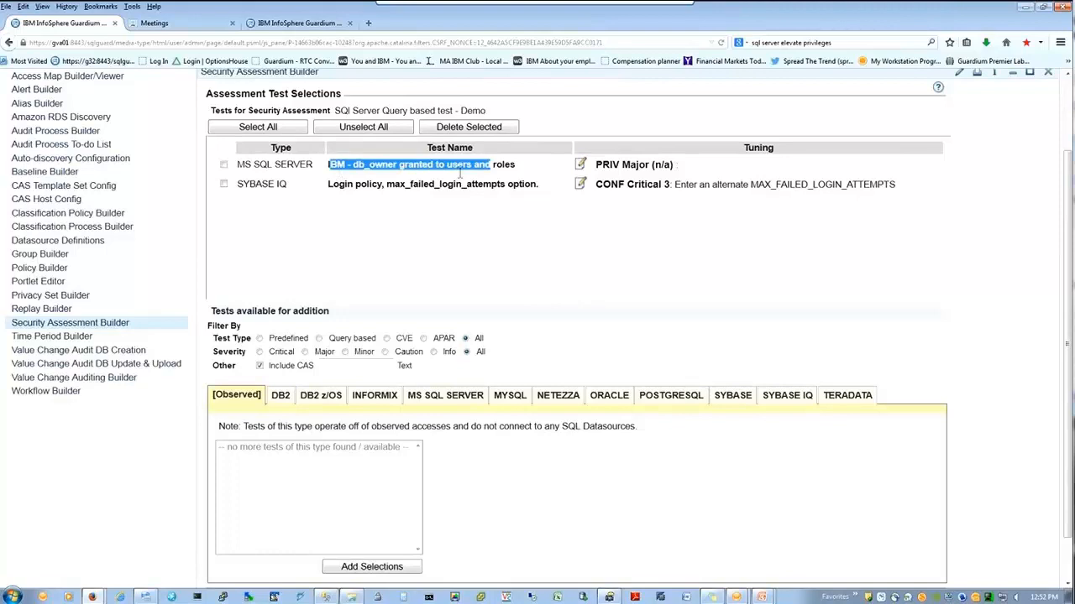
click(582, 164)
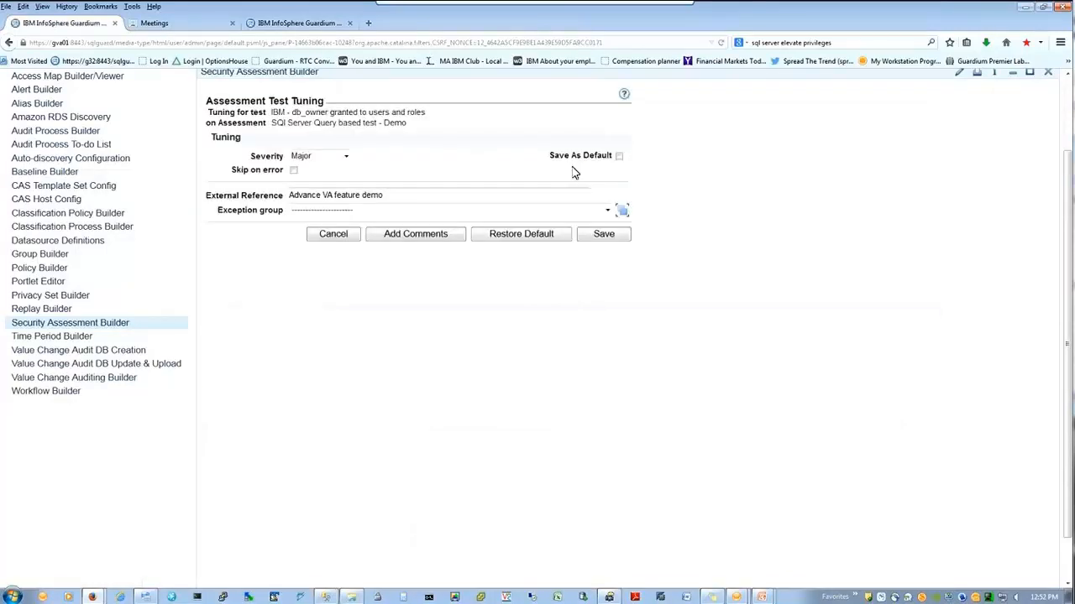
Step: Clear the External Reference text, keep Major severity, and set the exception group to VA_demo
drag(561, 195, 139, 219)
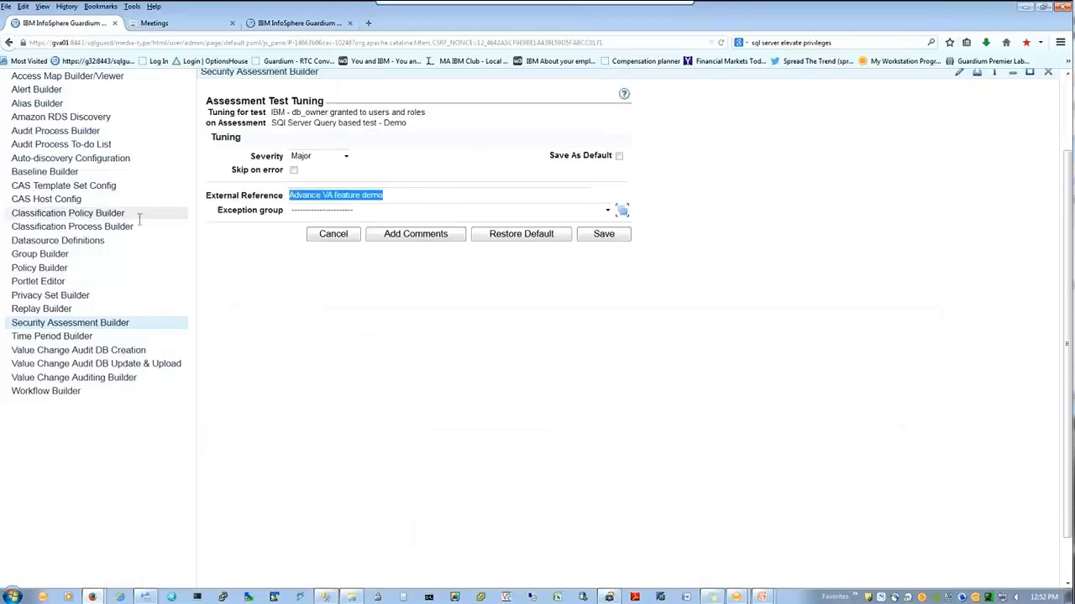
key(BackSpace)
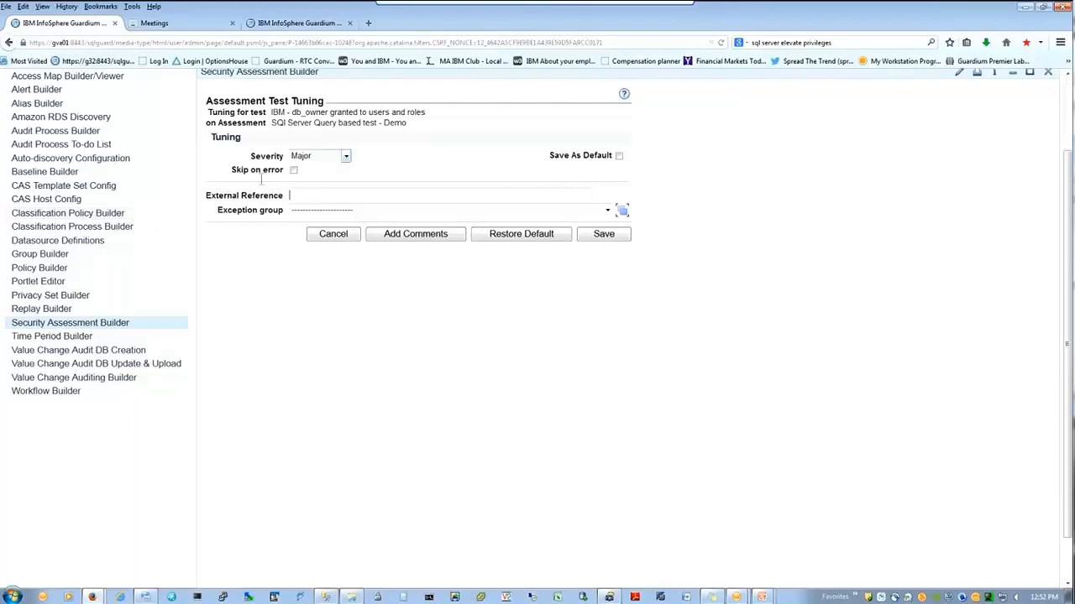
click(344, 157)
click(377, 153)
click(576, 212)
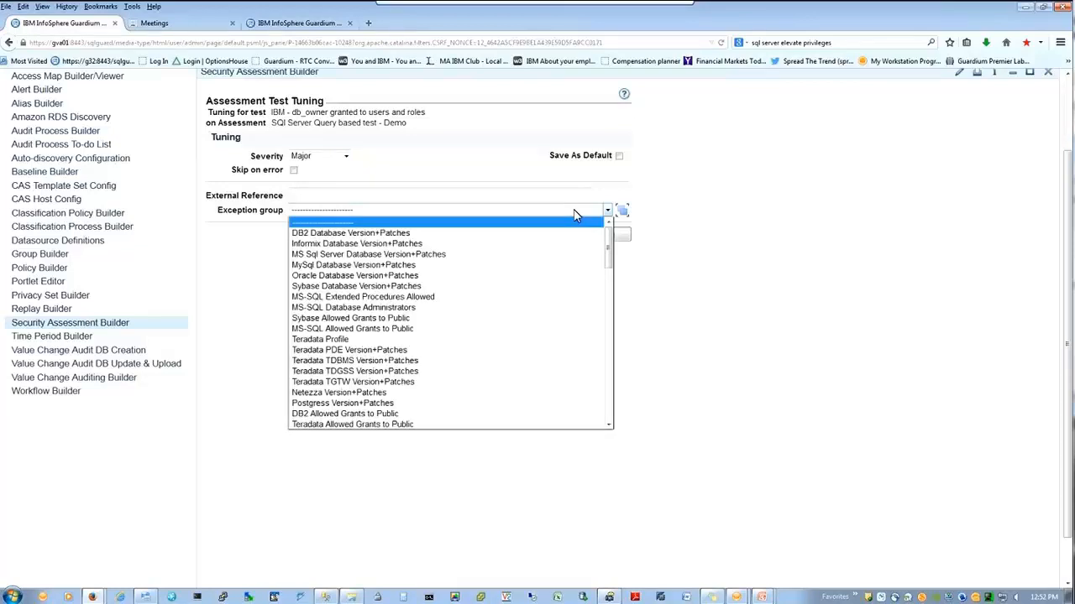
drag(607, 230, 607, 230)
scroll(612, 241, down, 10)
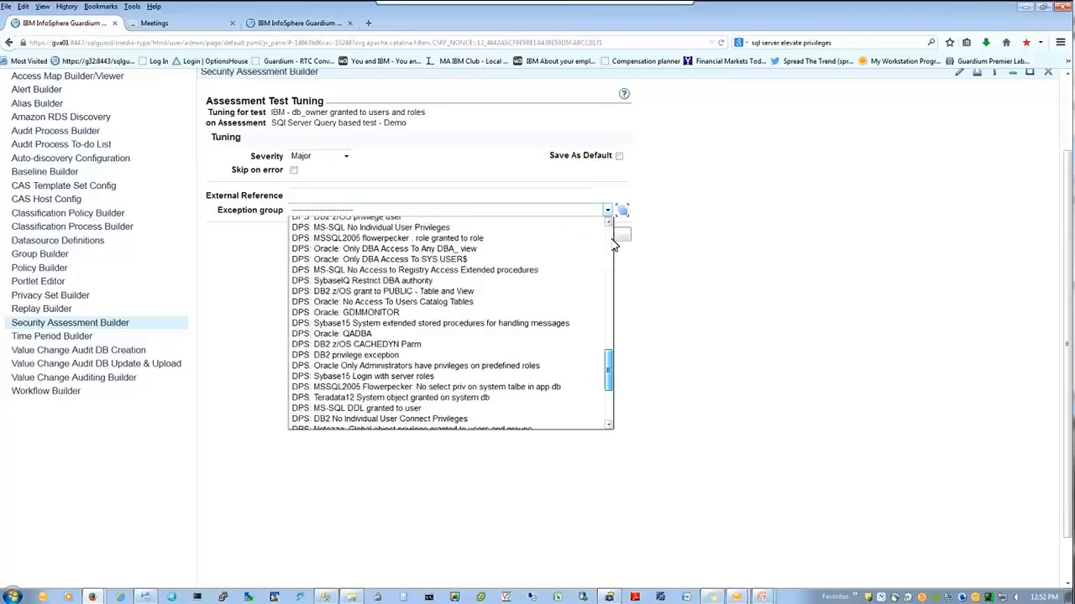
scroll(609, 372, down, 4)
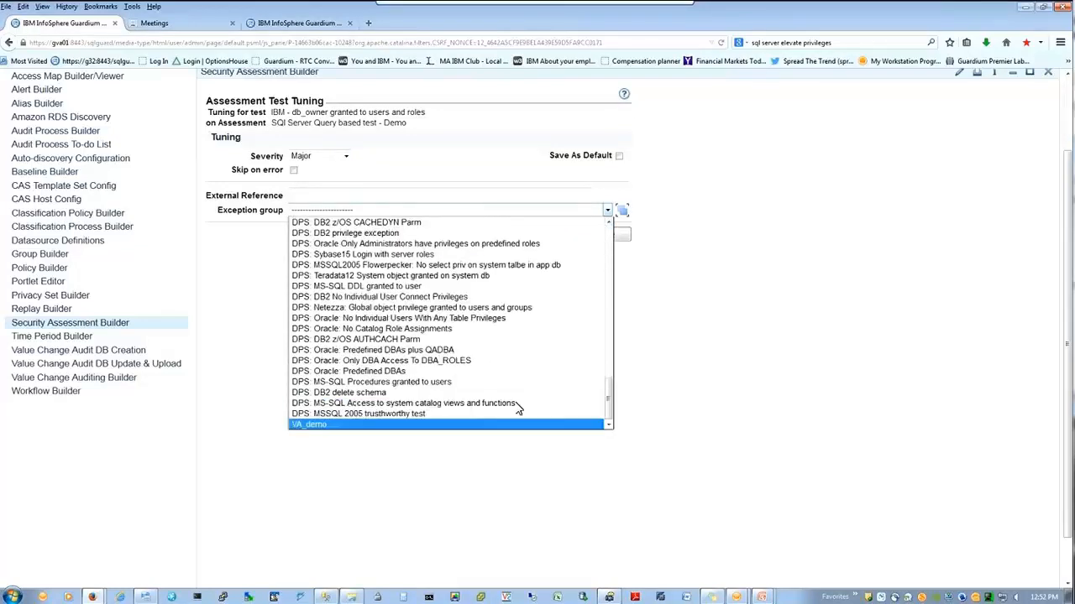
click(400, 425)
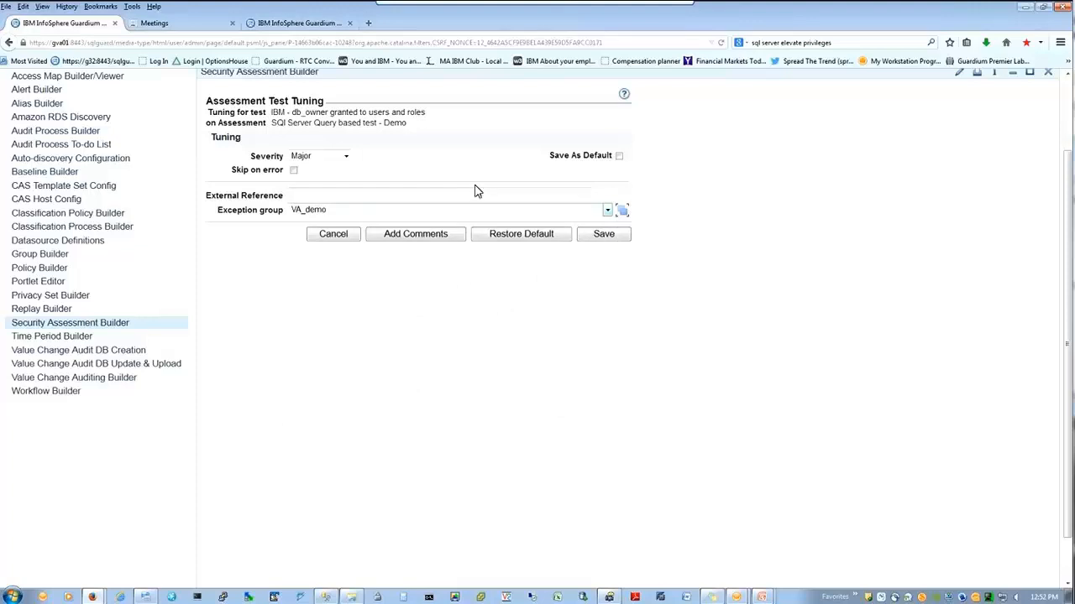
Step: Reset the exception group to none and make the test skip on error
click(457, 210)
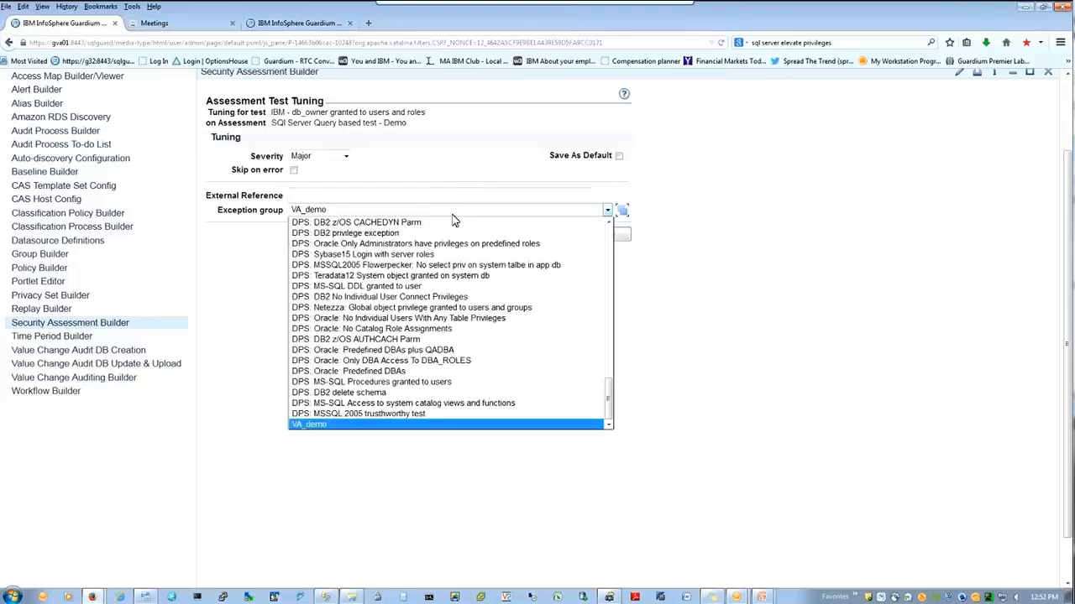
drag(608, 387, 609, 236)
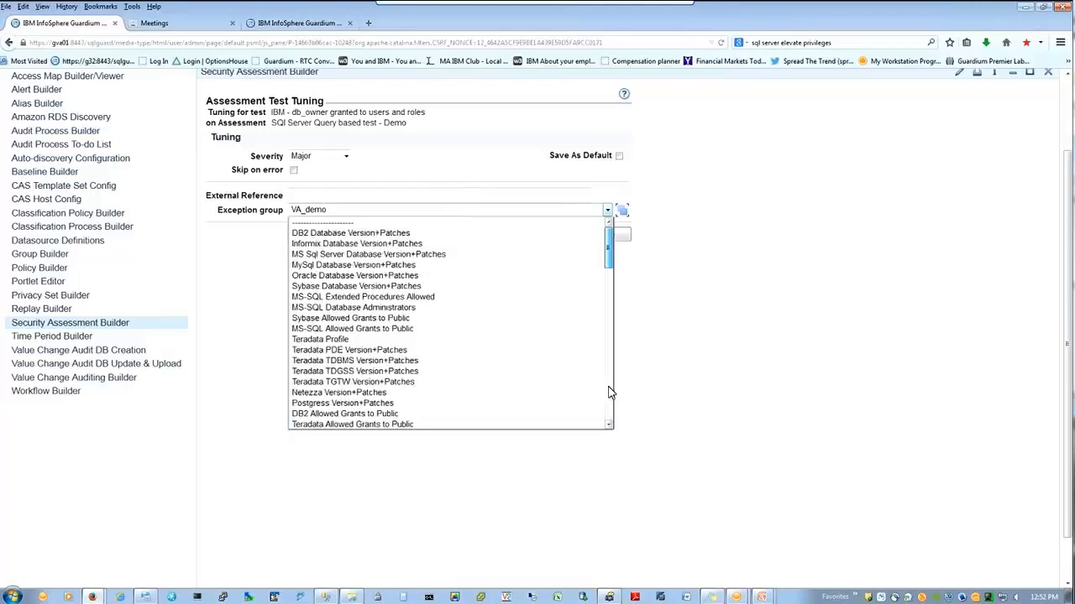
click(474, 222)
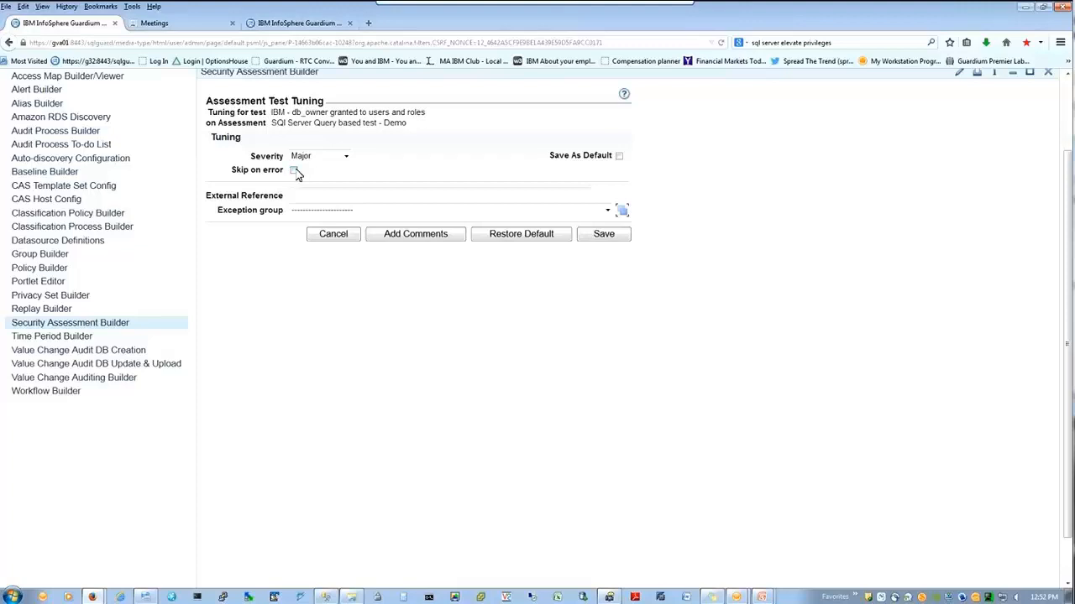
mouse_move(325, 596)
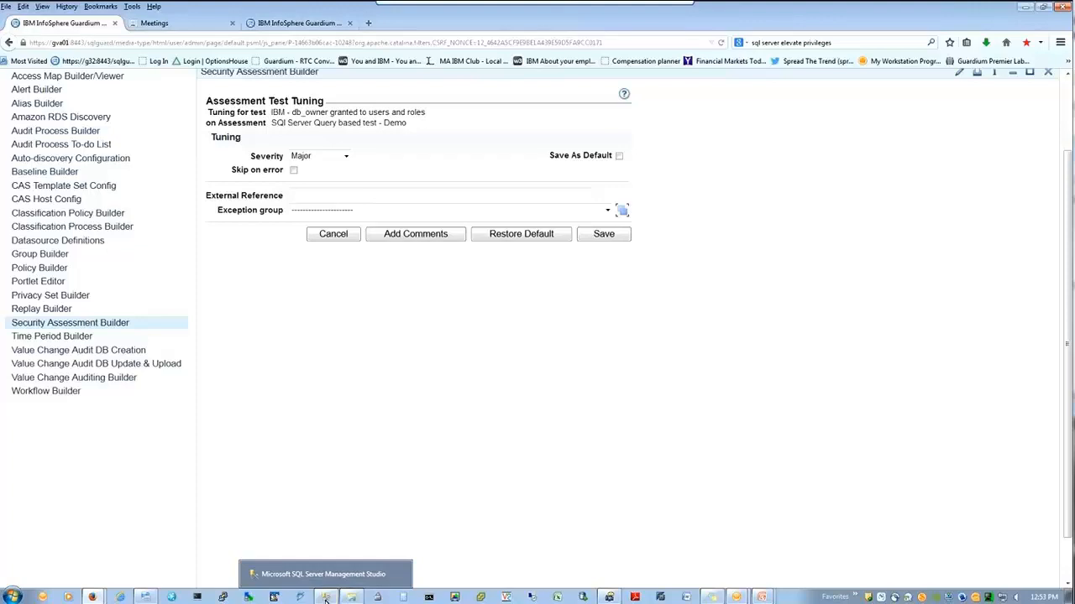
click(294, 171)
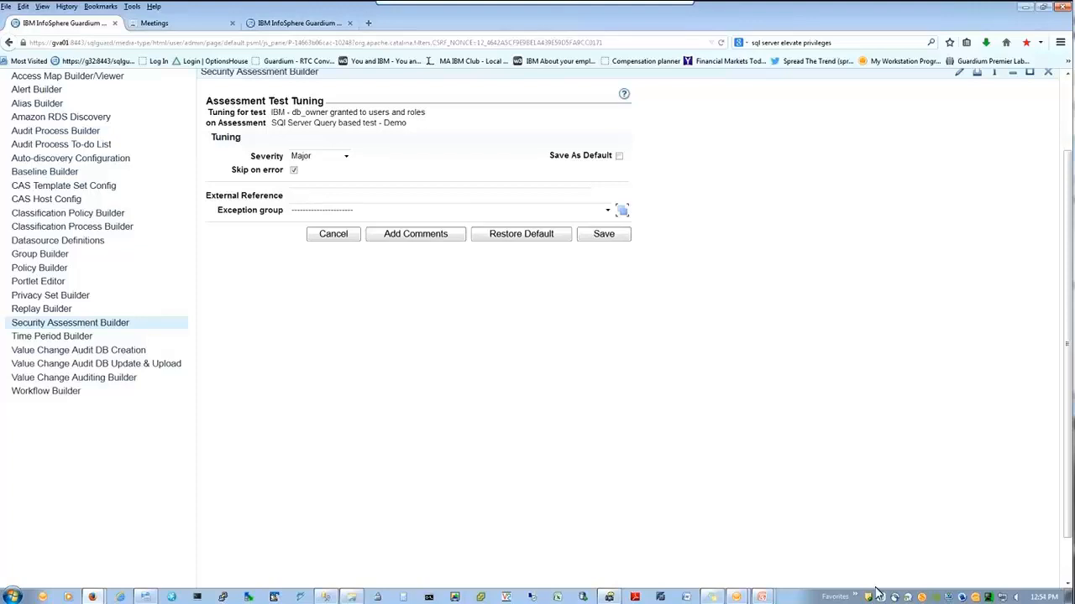
click(352, 596)
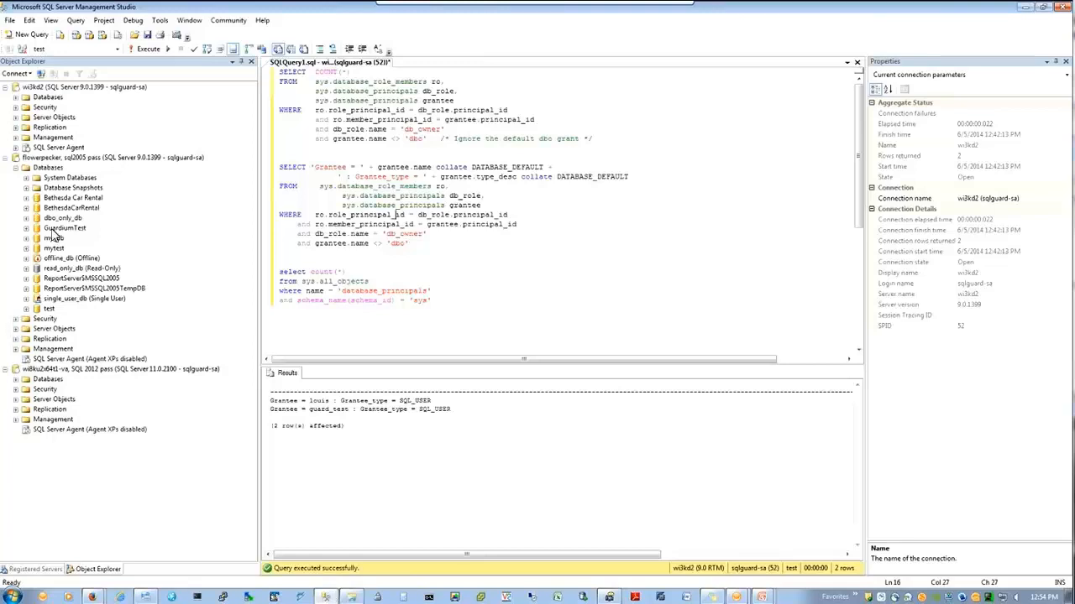
Step: Look over offline_db, read_only_db and single_user_db in Object Explorer, then minimize Management Studio
click(68, 259)
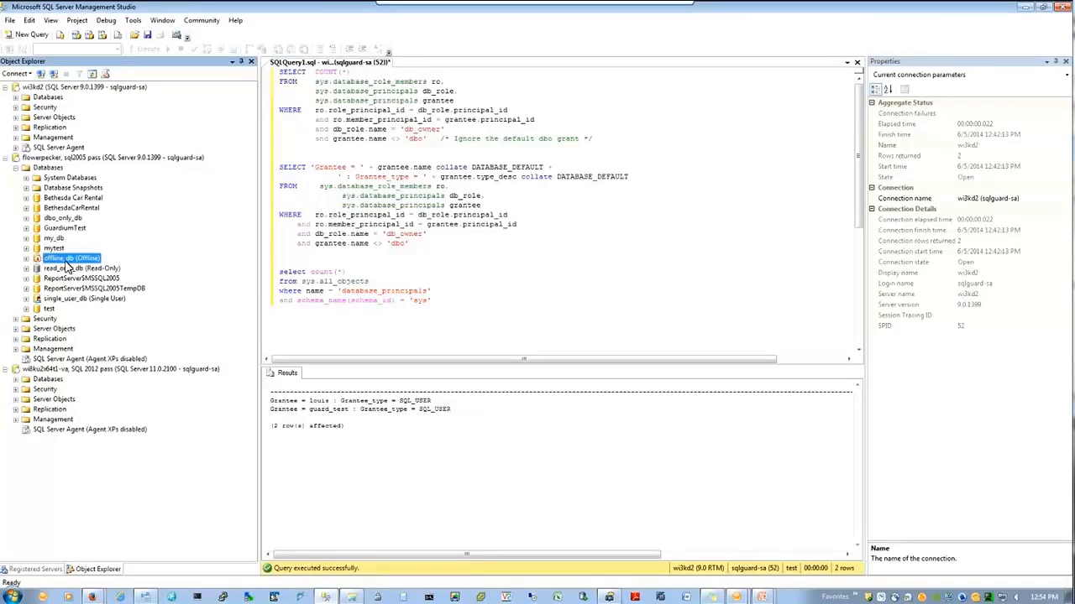
click(77, 268)
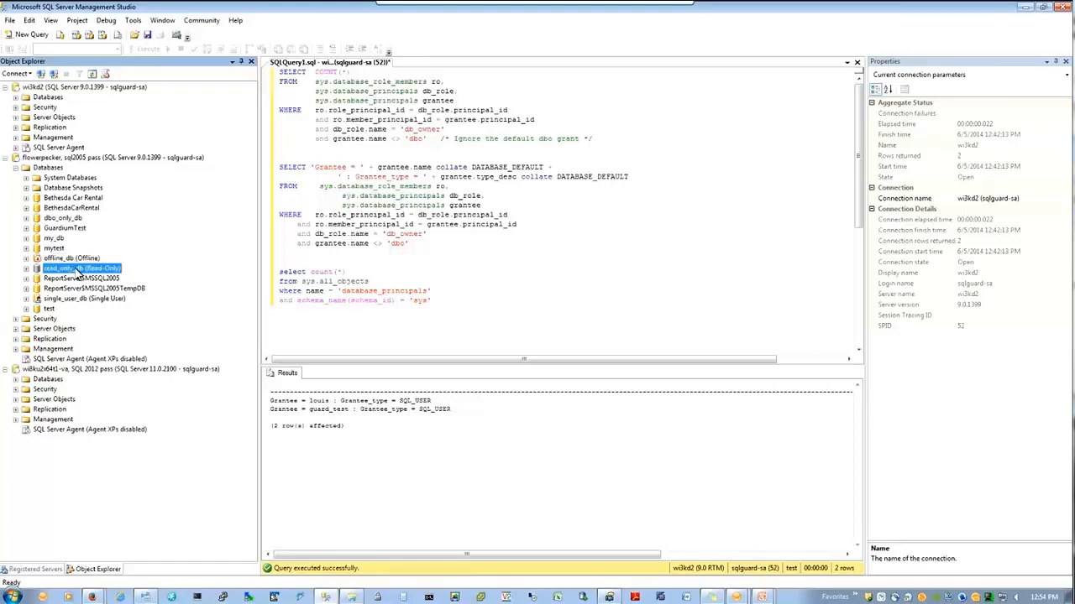
click(84, 299)
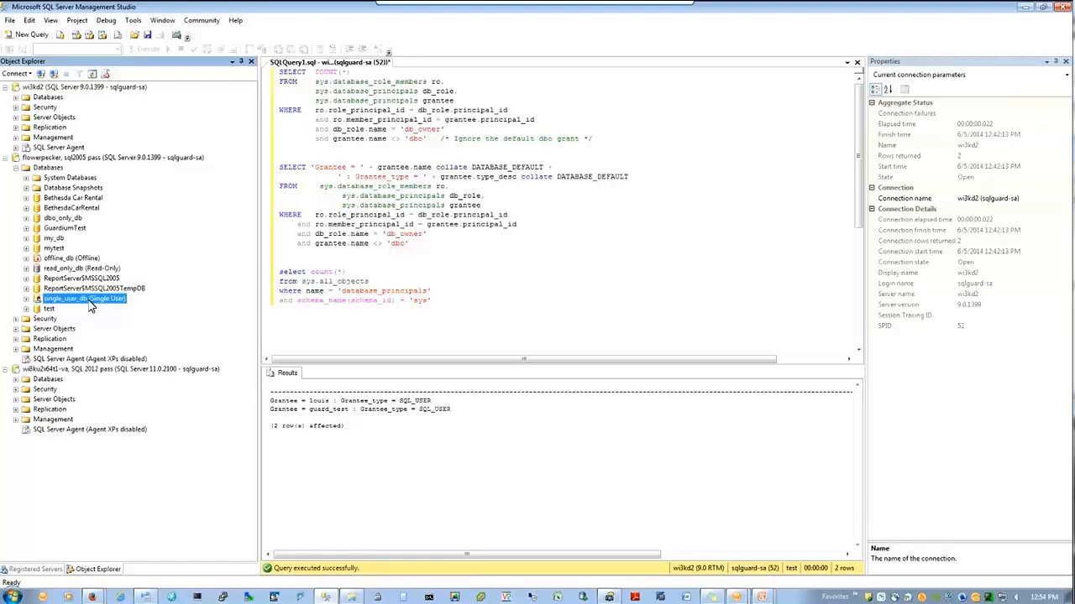
click(1029, 9)
click(1030, 10)
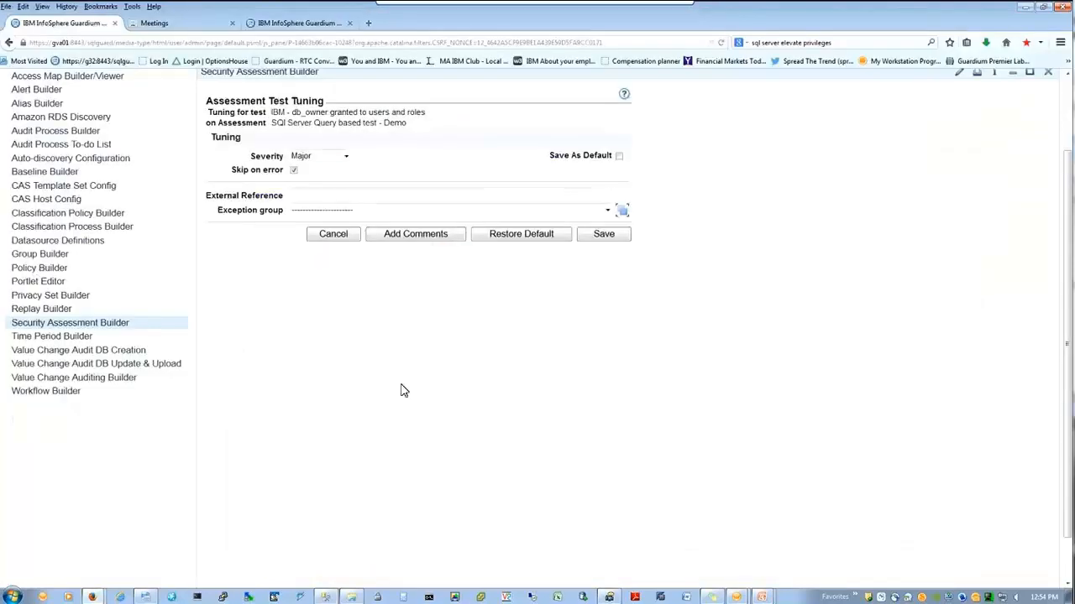
Step: Save the tuning, run the assessment once, and open the failing db_owner test's result details
click(604, 234)
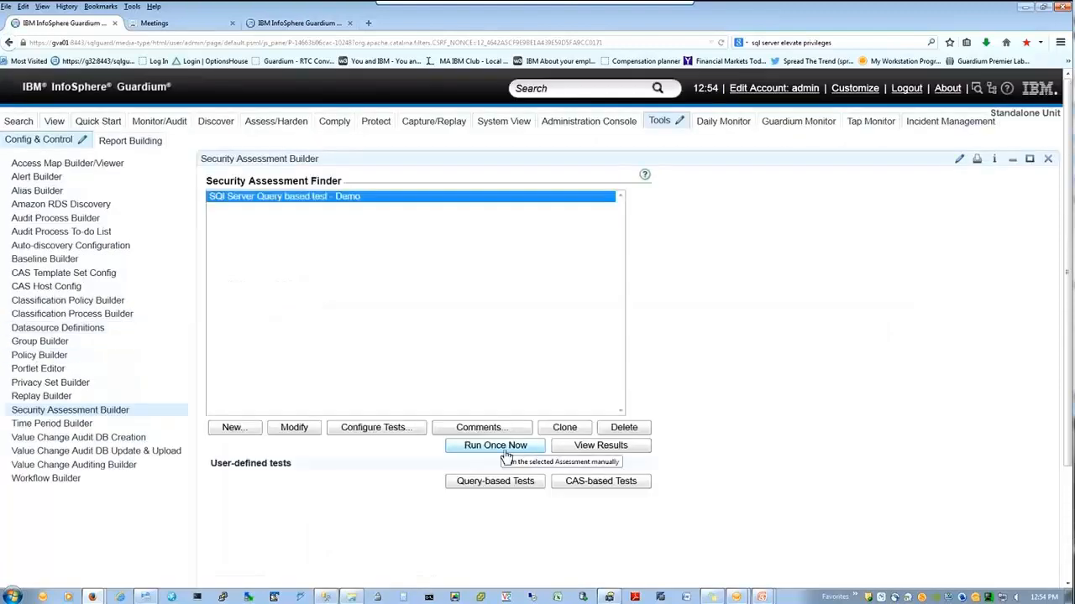
click(506, 452)
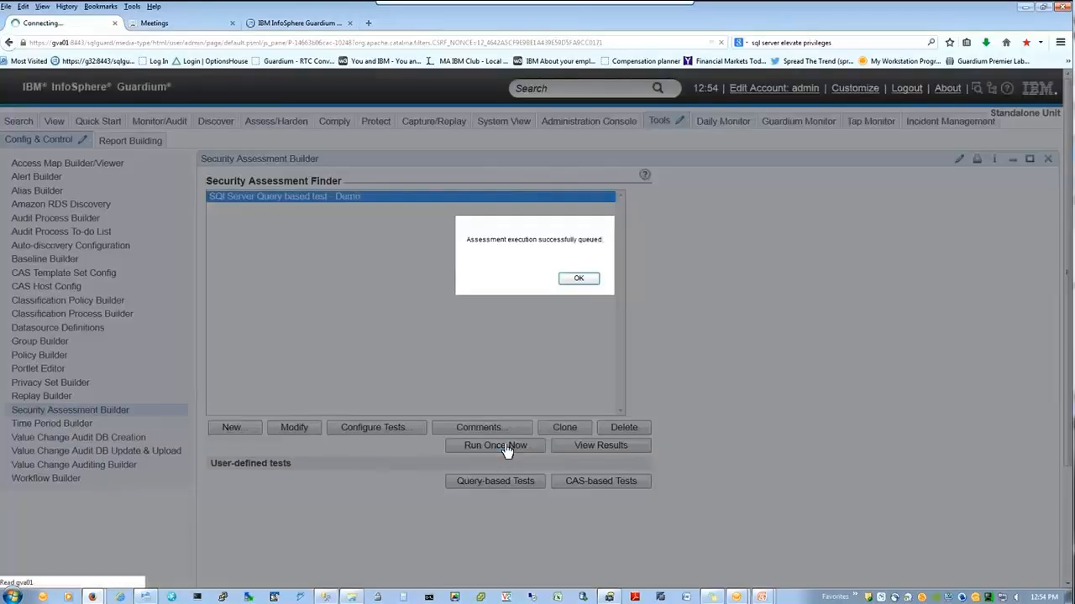
key(Return)
click(607, 451)
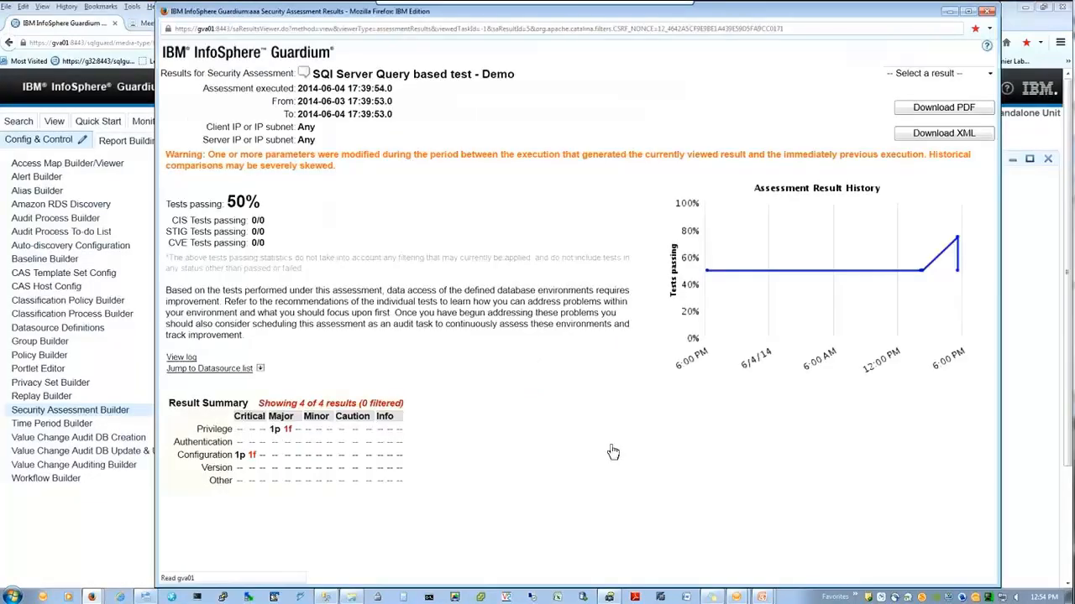
scroll(529, 395, down, 3)
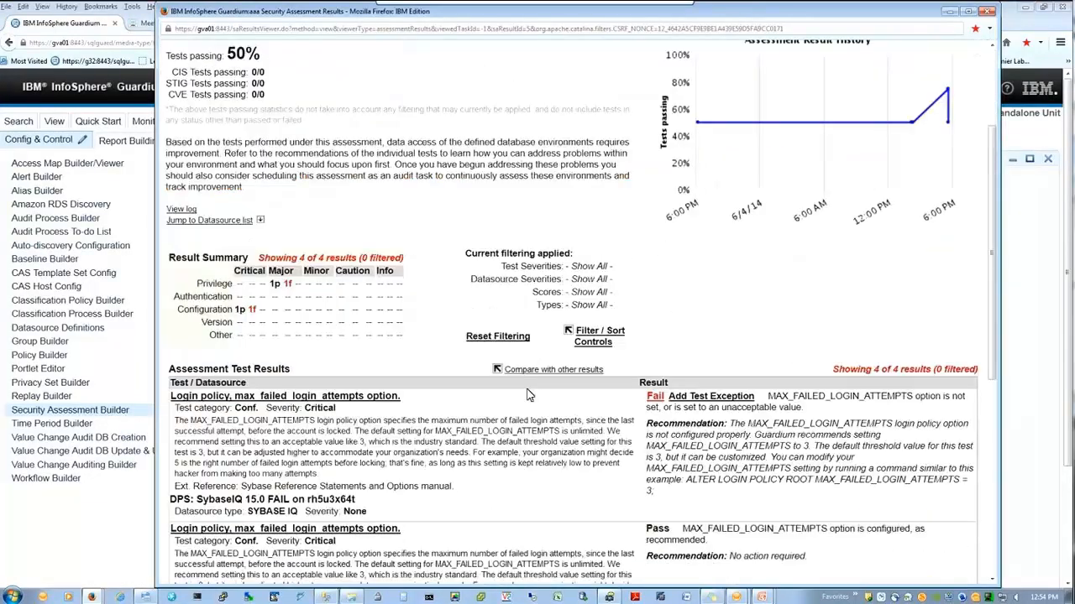
scroll(529, 394, down, 3)
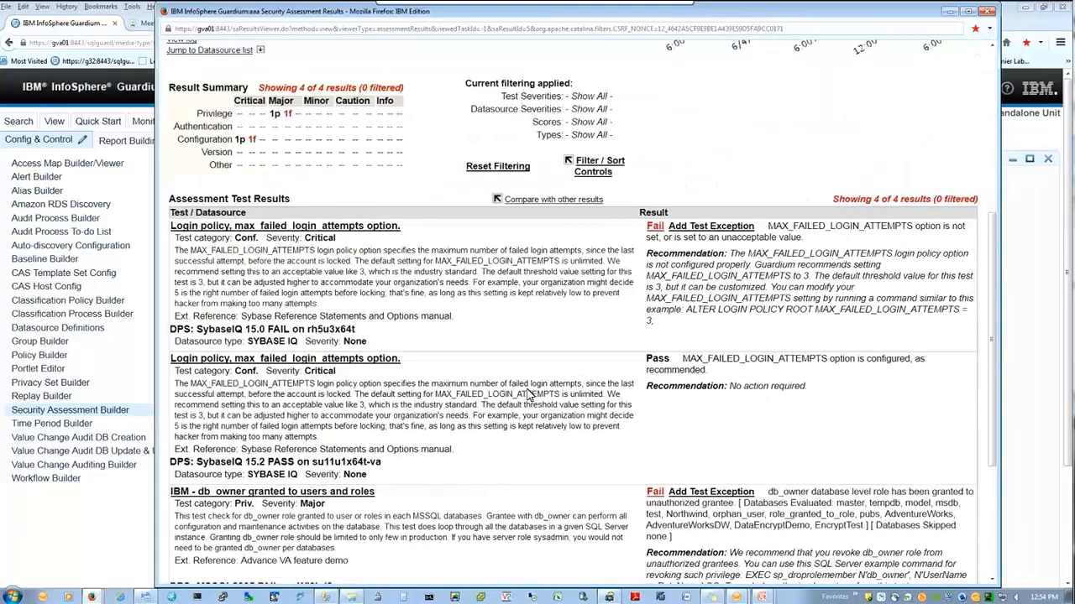
scroll(528, 395, down, 3)
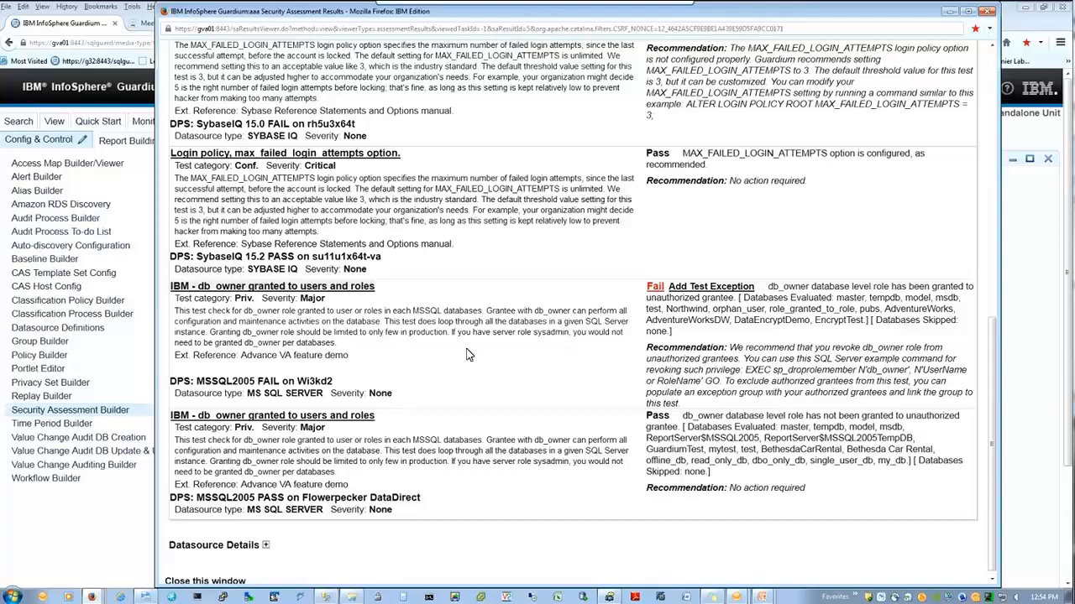
click(270, 291)
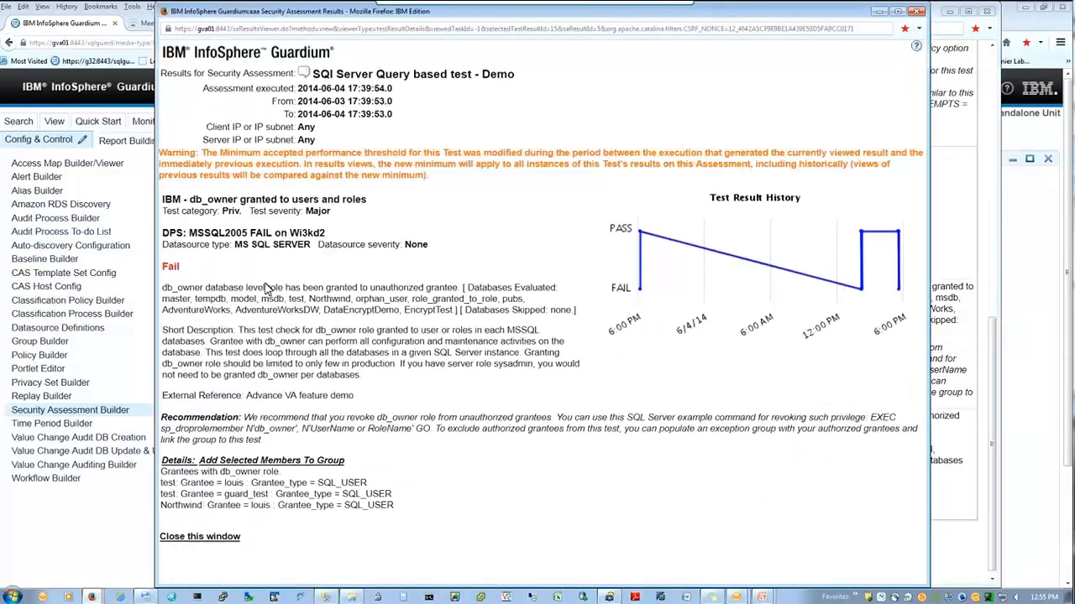
Step: Highlight the failure message, databases evaluated and skipped, and the recommendation text
drag(163, 288, 334, 288)
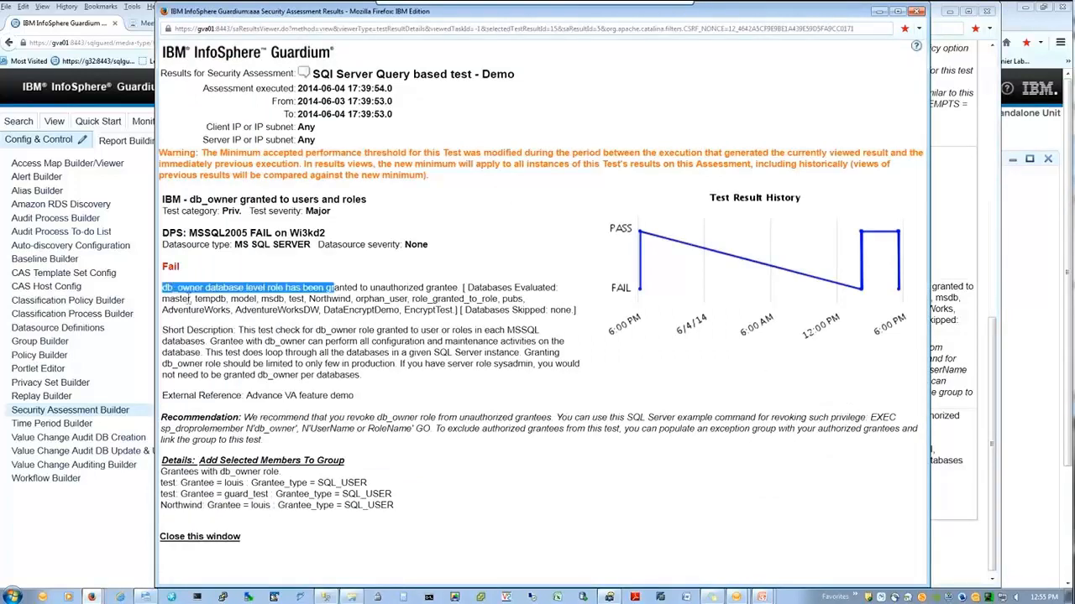
drag(190, 299, 355, 295)
click(481, 299)
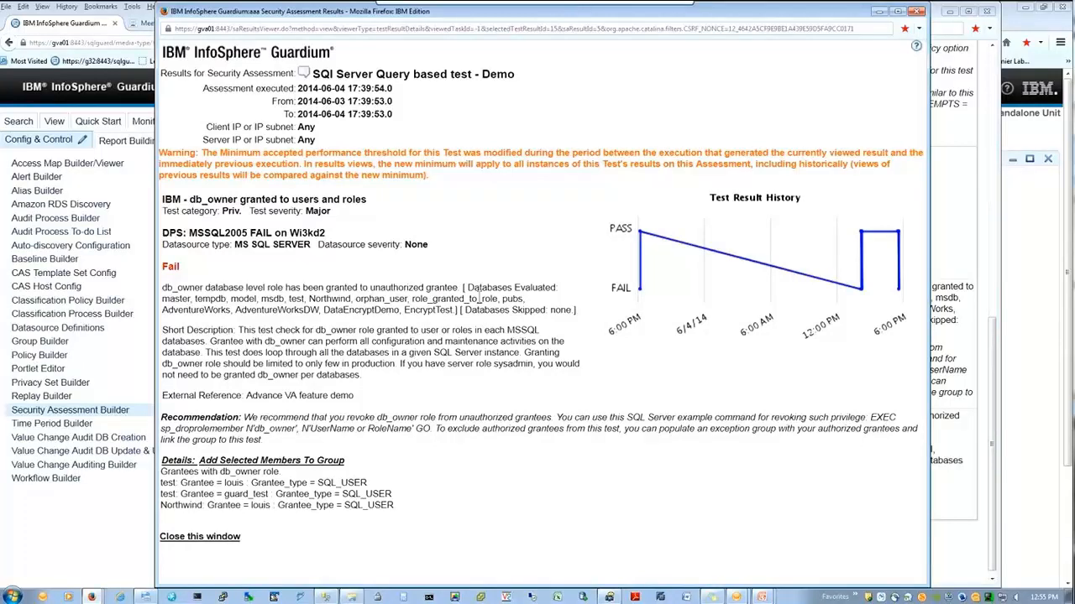
drag(462, 288, 575, 315)
click(546, 302)
drag(488, 288, 421, 310)
click(538, 295)
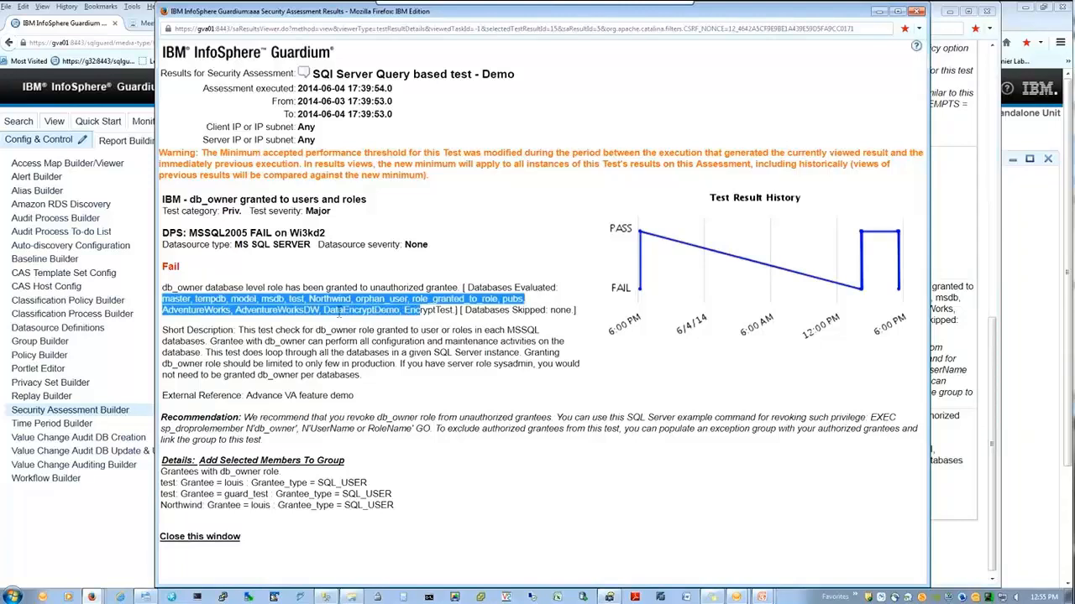
drag(509, 310, 536, 317)
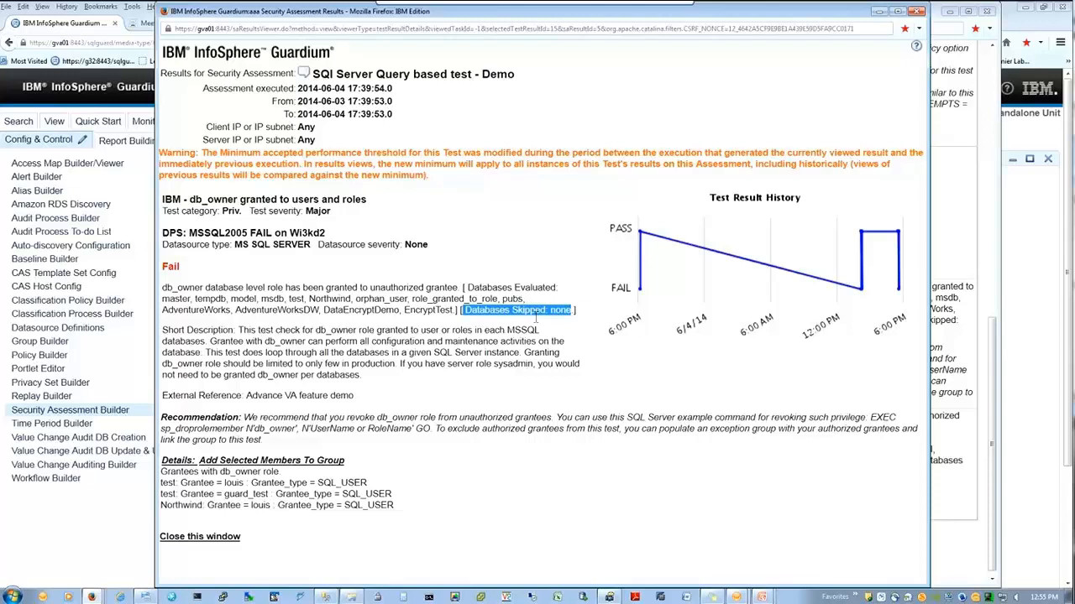
drag(238, 330, 311, 439)
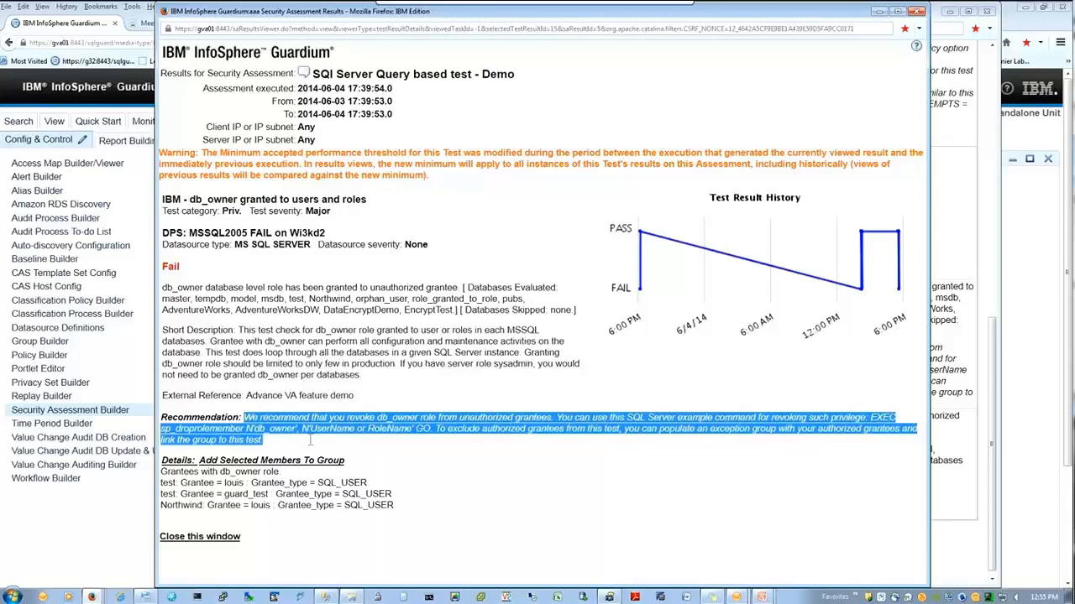
Step: Highlight the three SQL_USER grantees holding db_owner across test and Northwind
drag(367, 494, 395, 504)
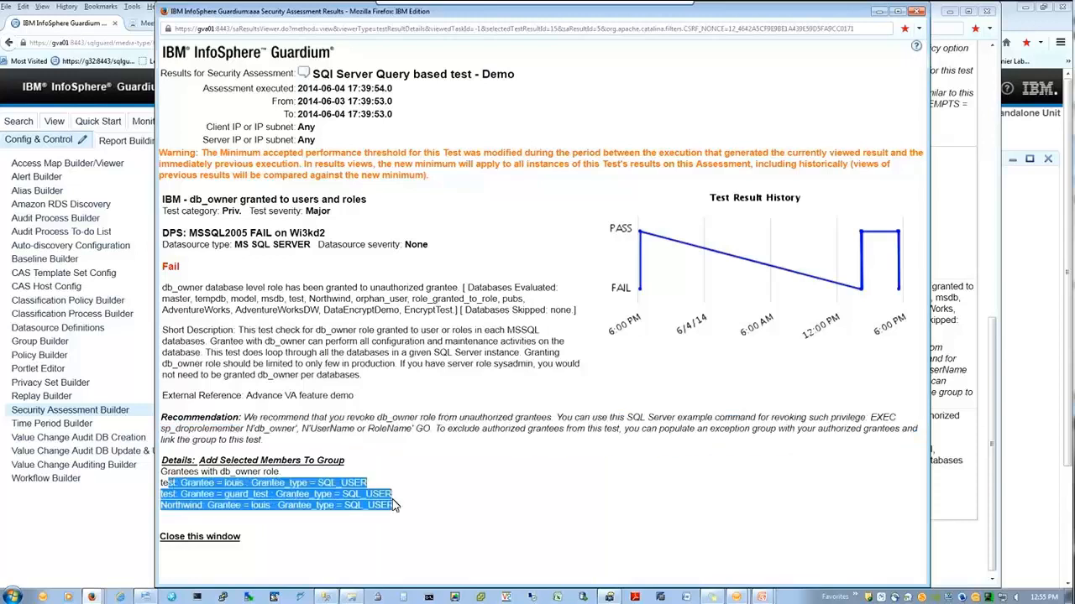
click(430, 509)
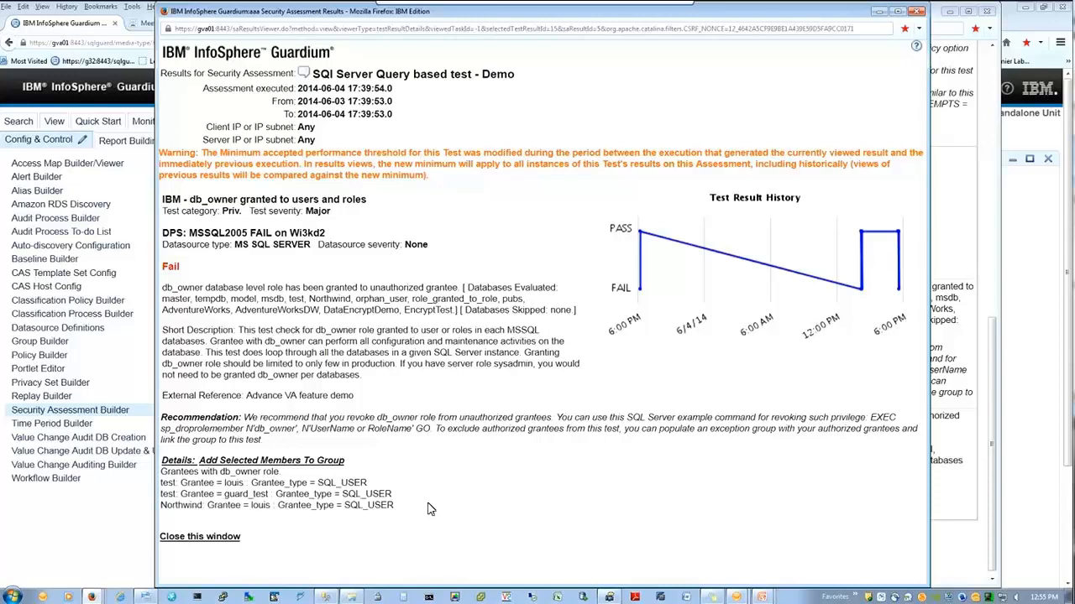
drag(161, 483, 368, 494)
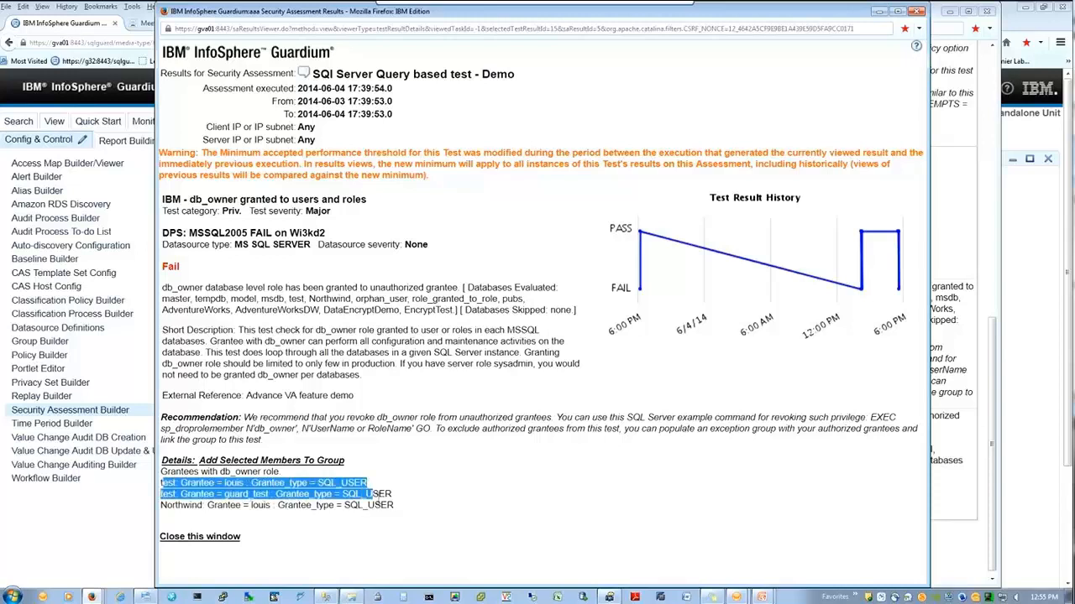
drag(166, 504, 365, 520)
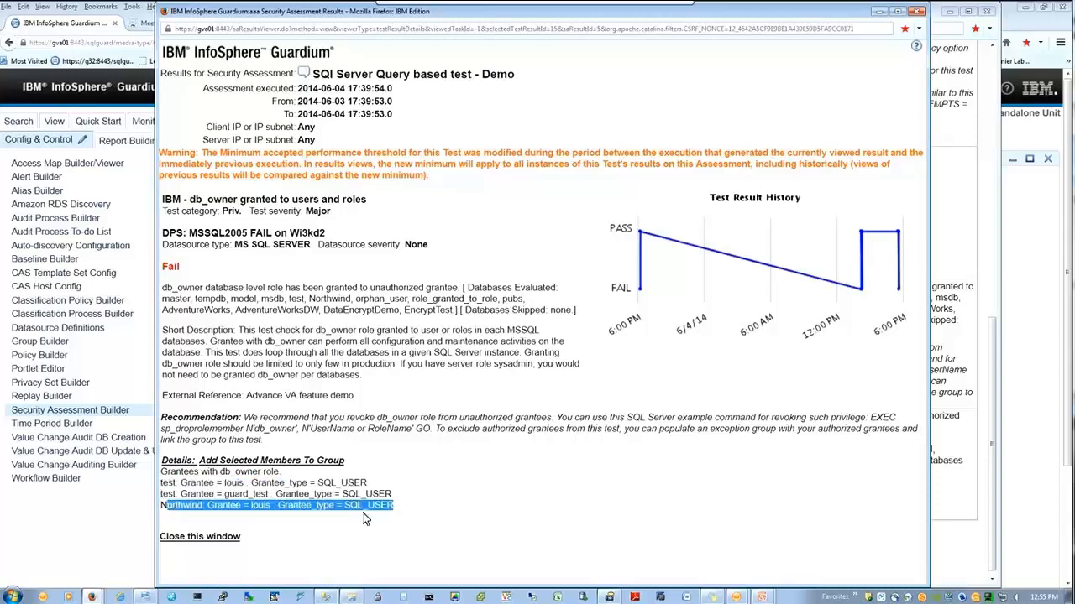
click(444, 507)
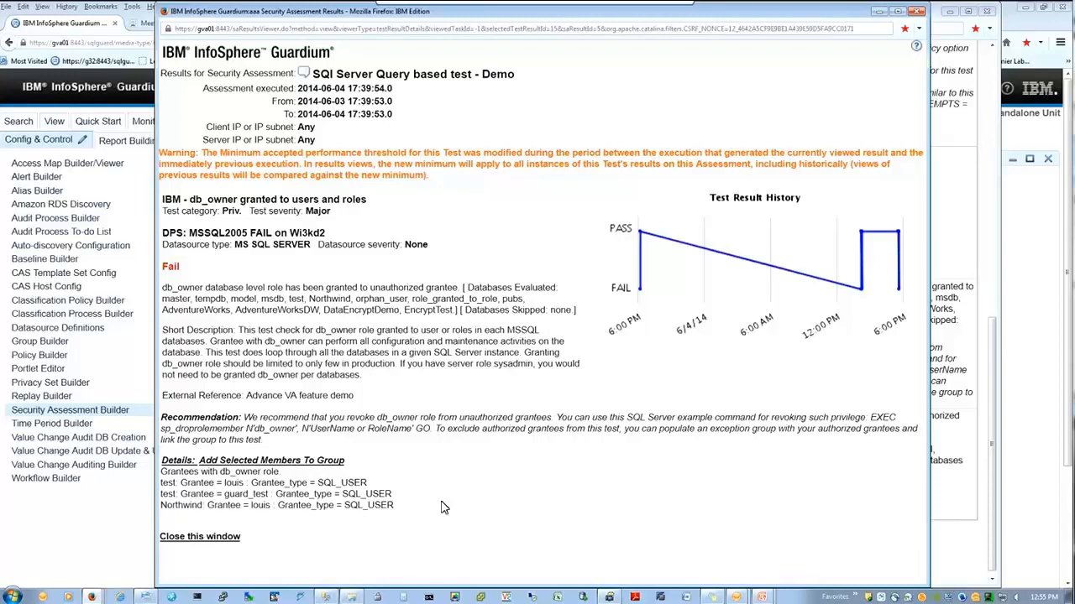
drag(216, 483, 285, 501)
click(339, 503)
click(267, 517)
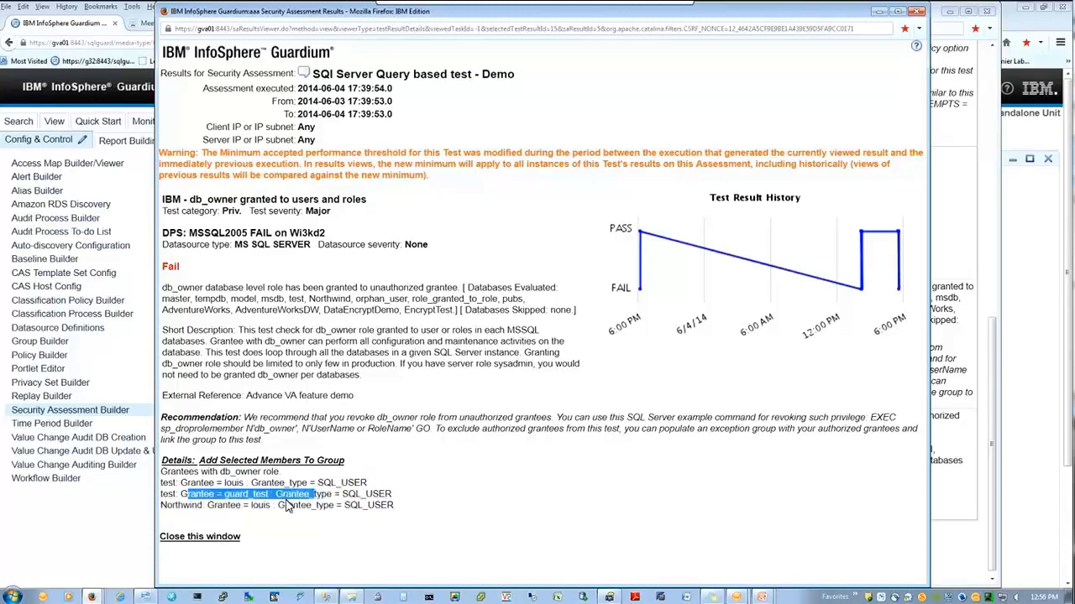
click(337, 464)
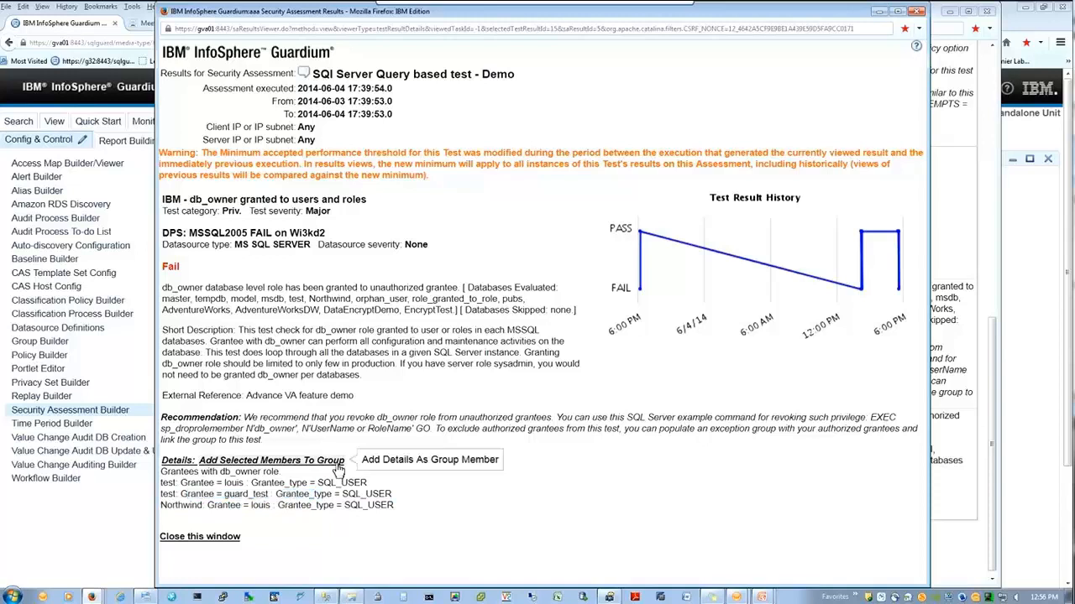
Step: Add the db_owner grantees, except guard_test, as members of the VA_demo group
click(337, 466)
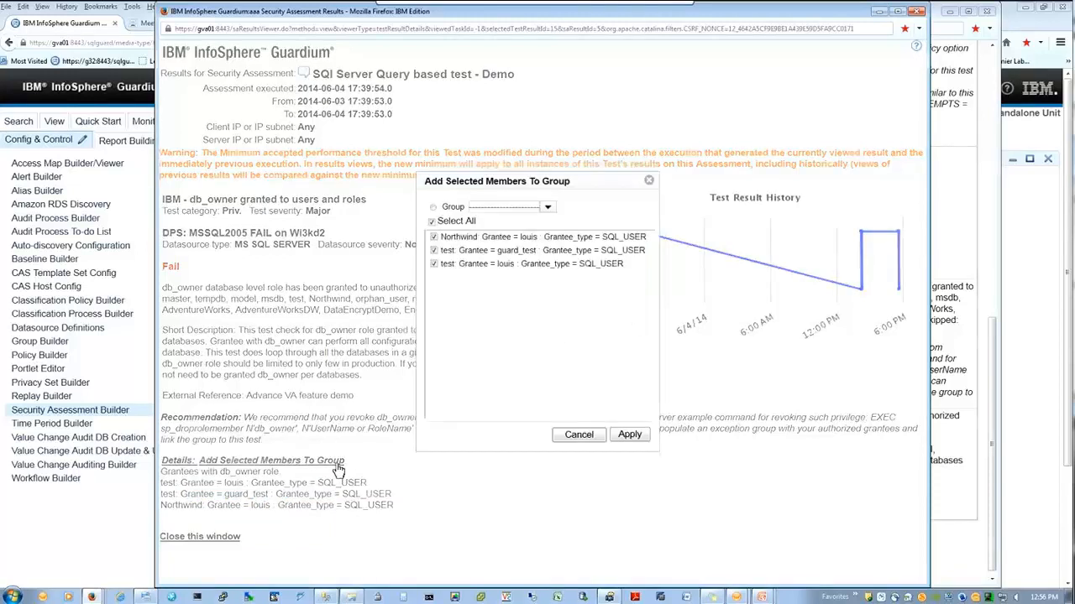
click(547, 207)
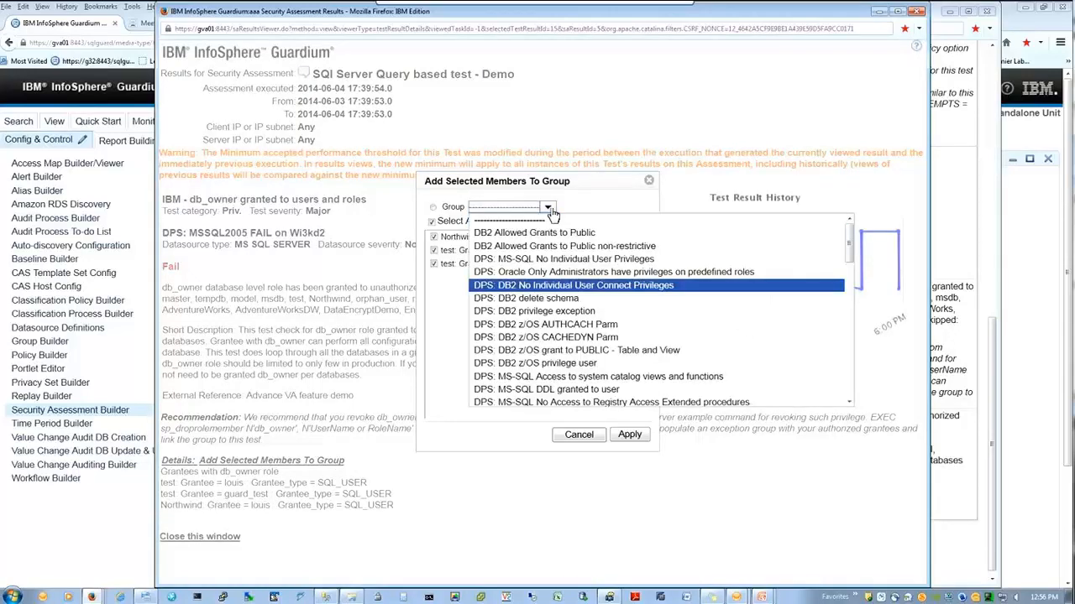
scroll(564, 300, down, 1)
scroll(564, 300, down, 8)
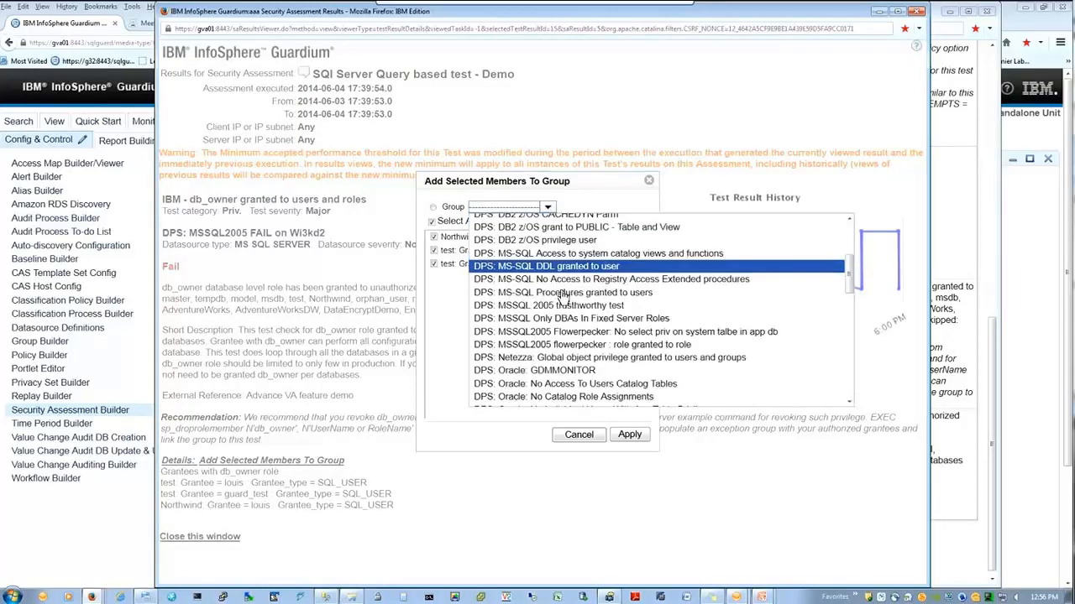
scroll(565, 298, down, 7)
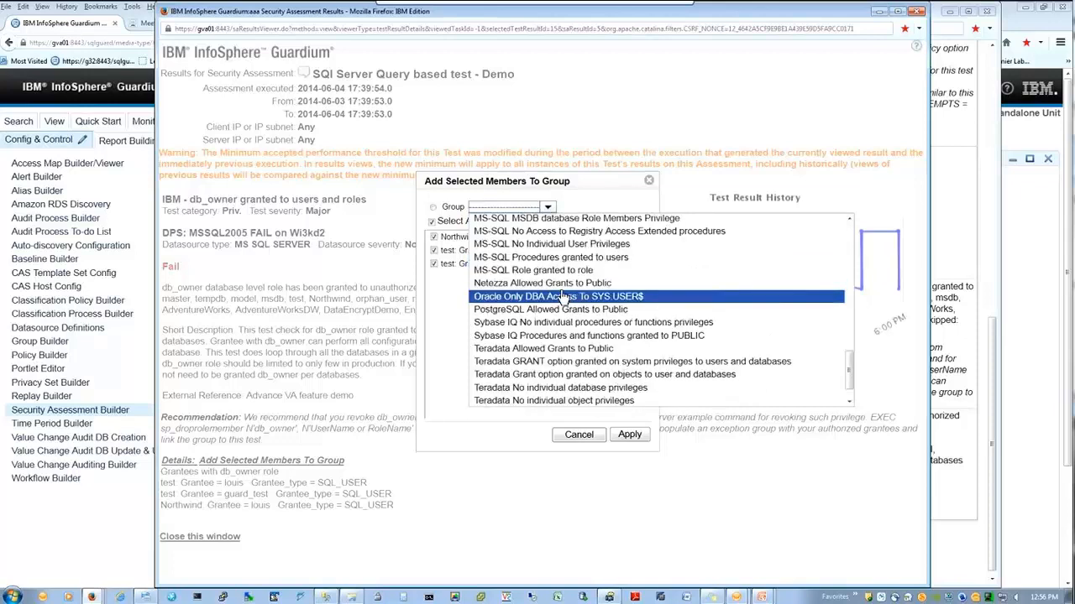
scroll(564, 298, down, 1)
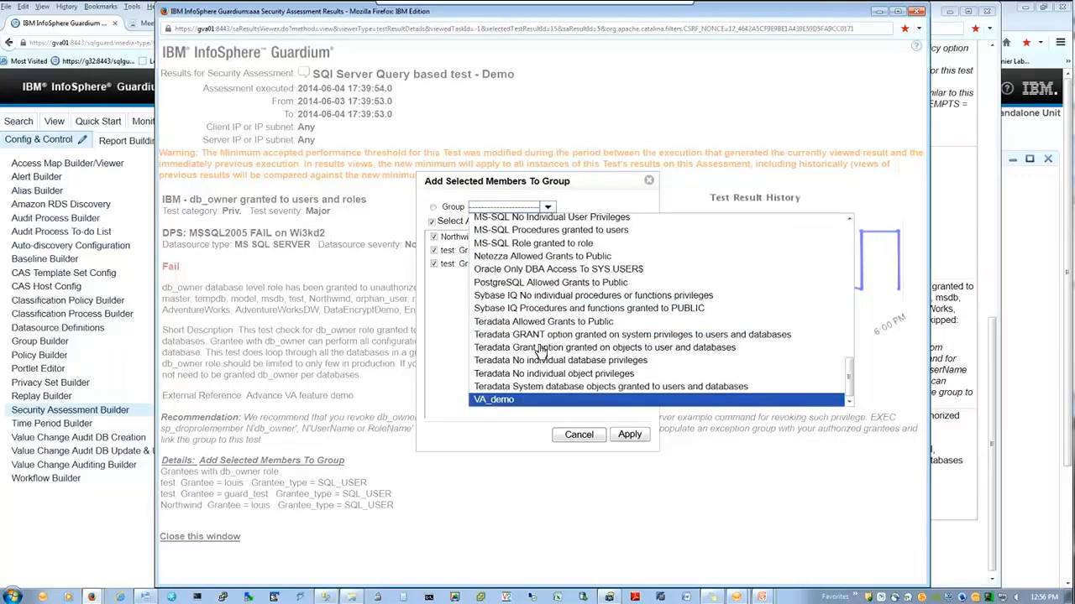
click(520, 400)
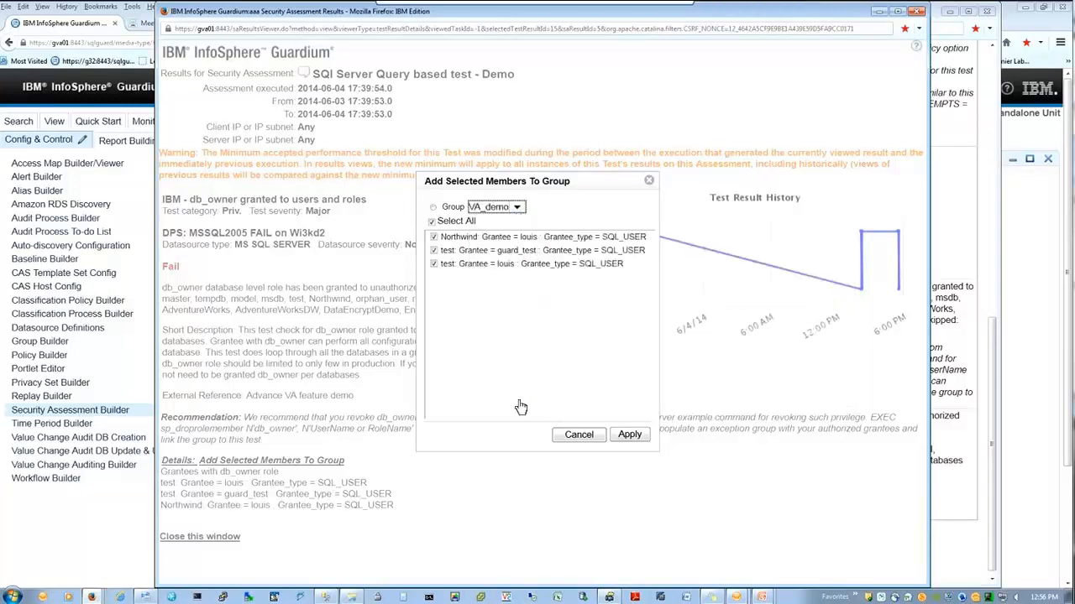
click(434, 251)
click(631, 435)
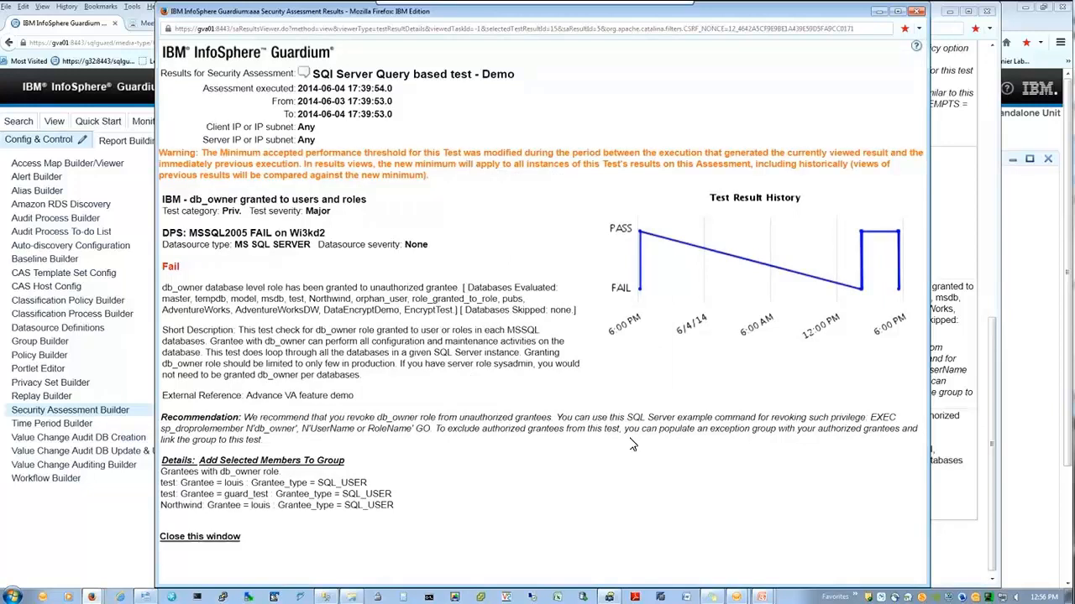
Step: Point out the guard_test grantee and the sp_droprolemember recommendation, then close the details
drag(392, 494, 252, 493)
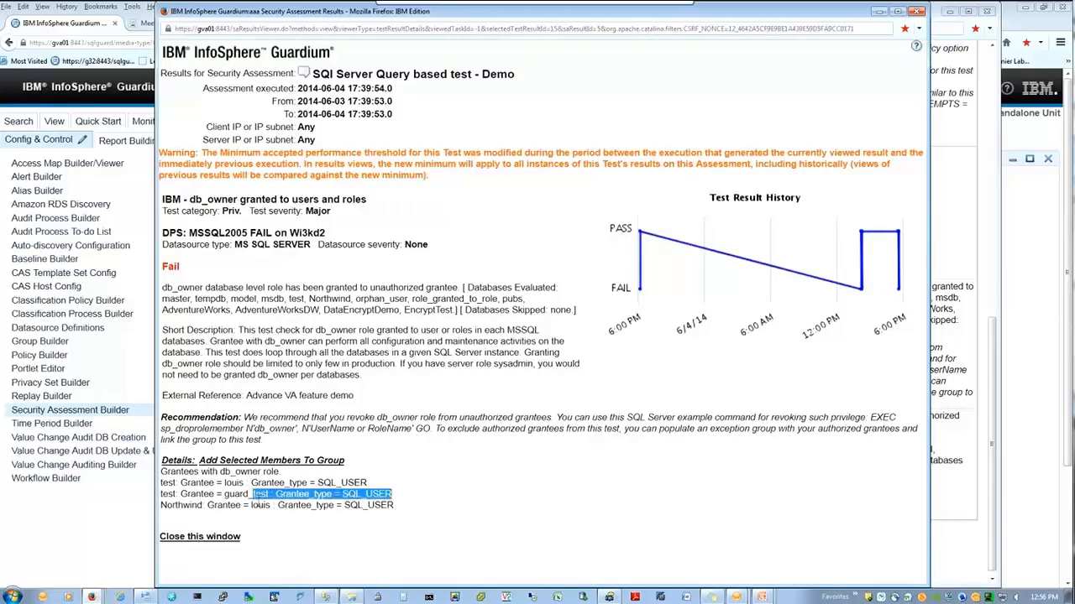
drag(202, 430, 316, 441)
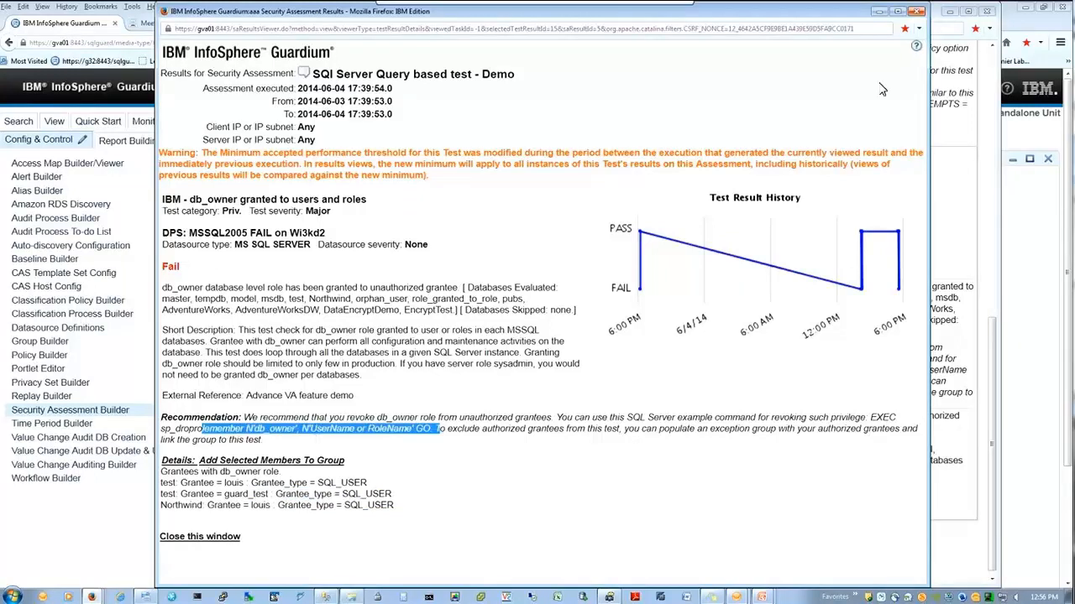
click(916, 12)
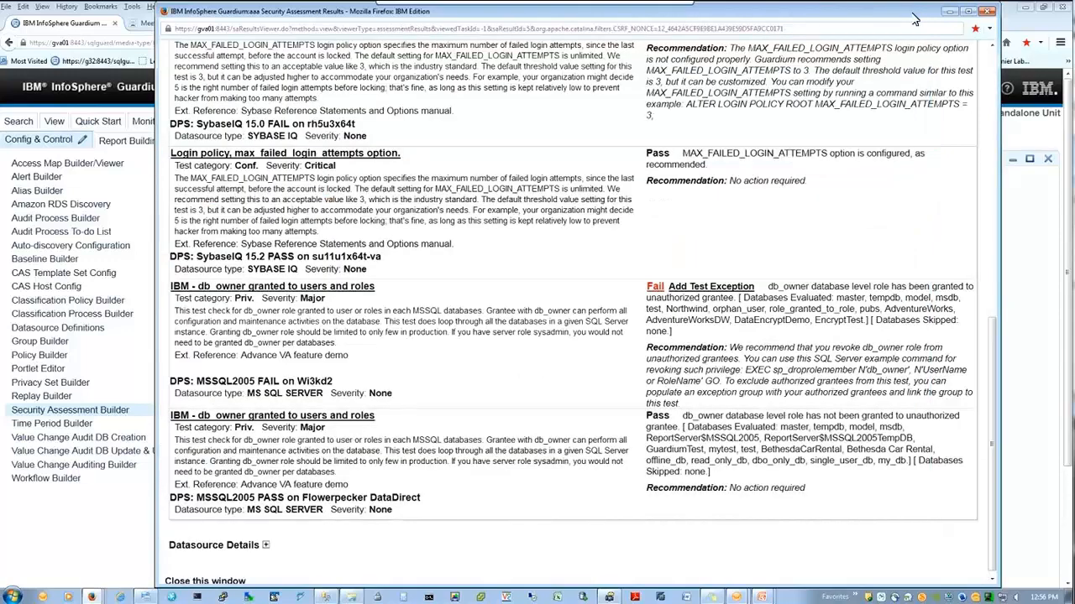
Step: Open the Sybase IQ failed-login test details and review its 3.0 threshold and MAX_FAILED_LOGIN_ATTEMPTS prompt
scroll(794, 199, up, 4)
click(711, 195)
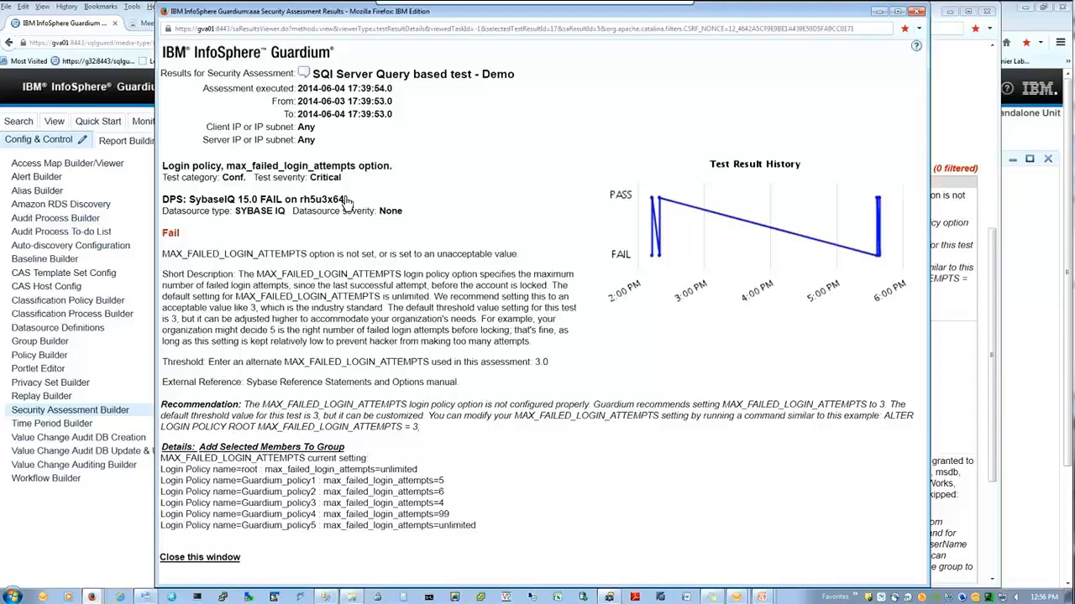
drag(167, 362, 274, 363)
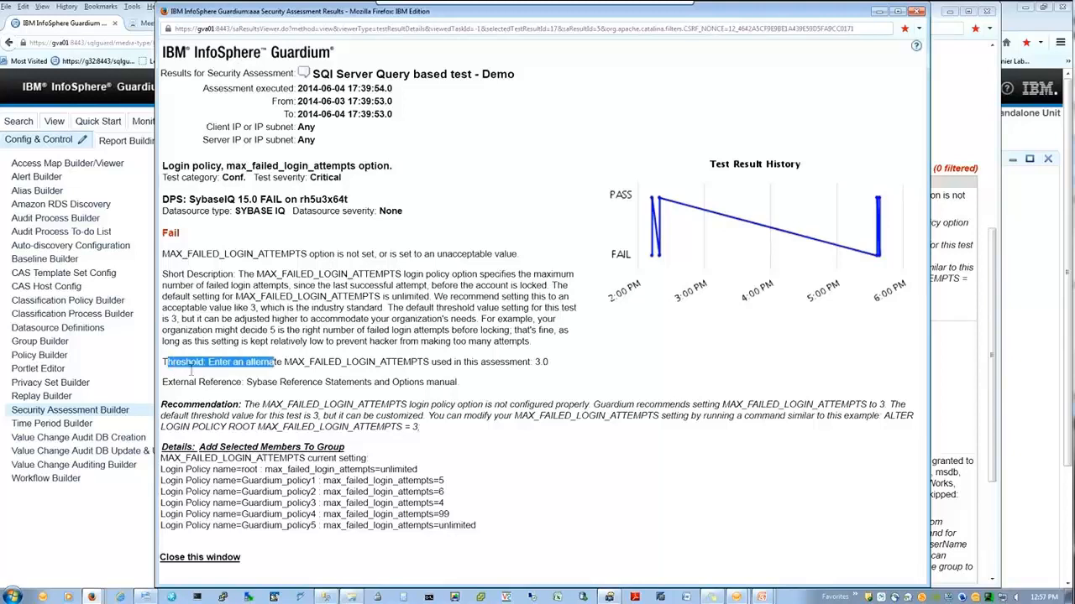
drag(192, 369, 309, 369)
click(205, 368)
drag(222, 363, 173, 371)
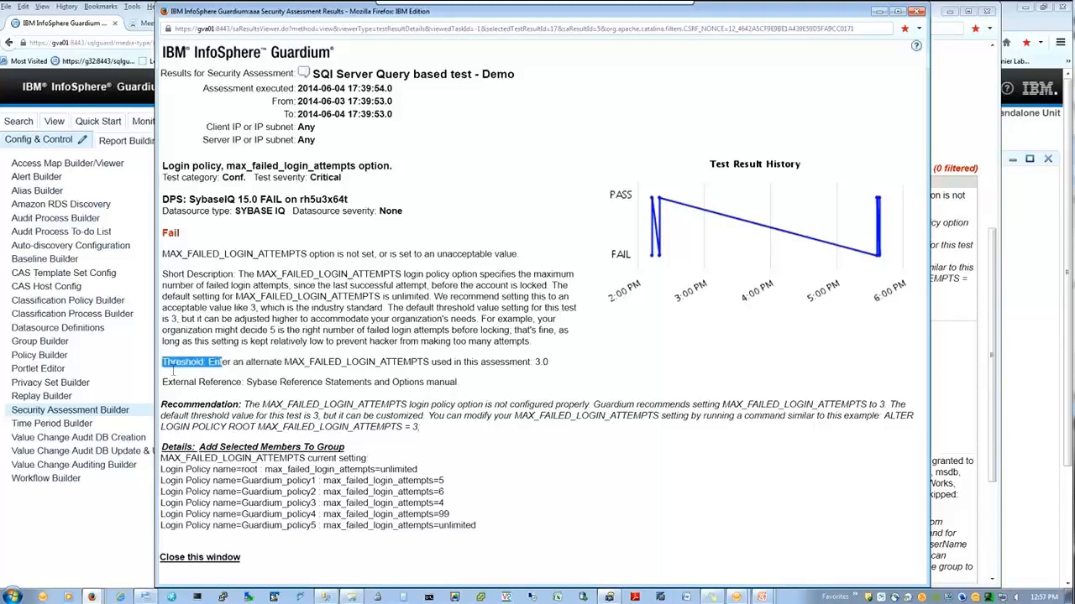
drag(550, 364, 535, 369)
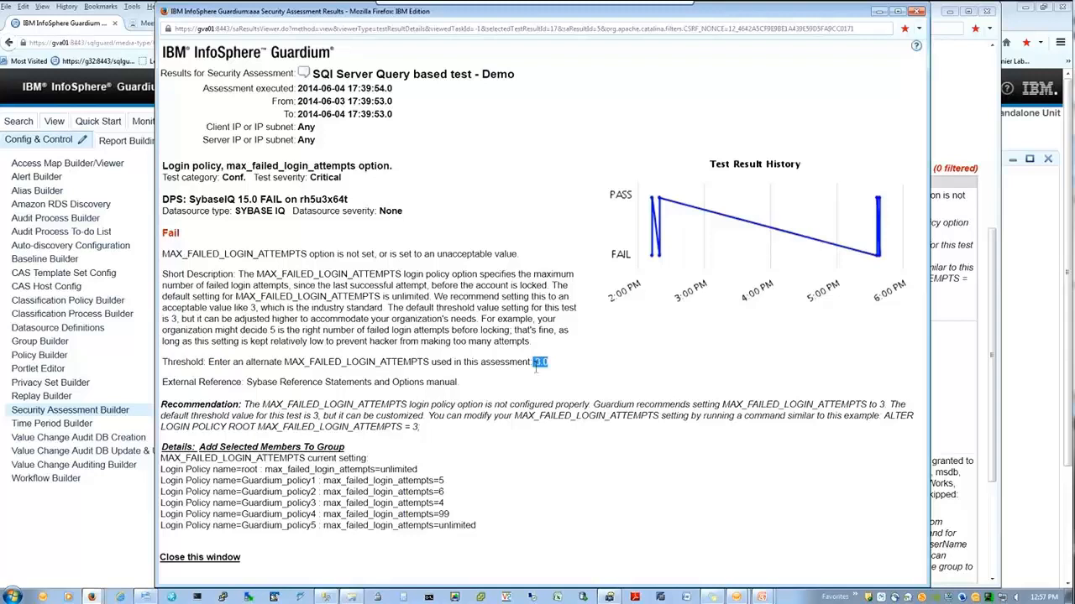
click(273, 369)
drag(369, 364, 428, 369)
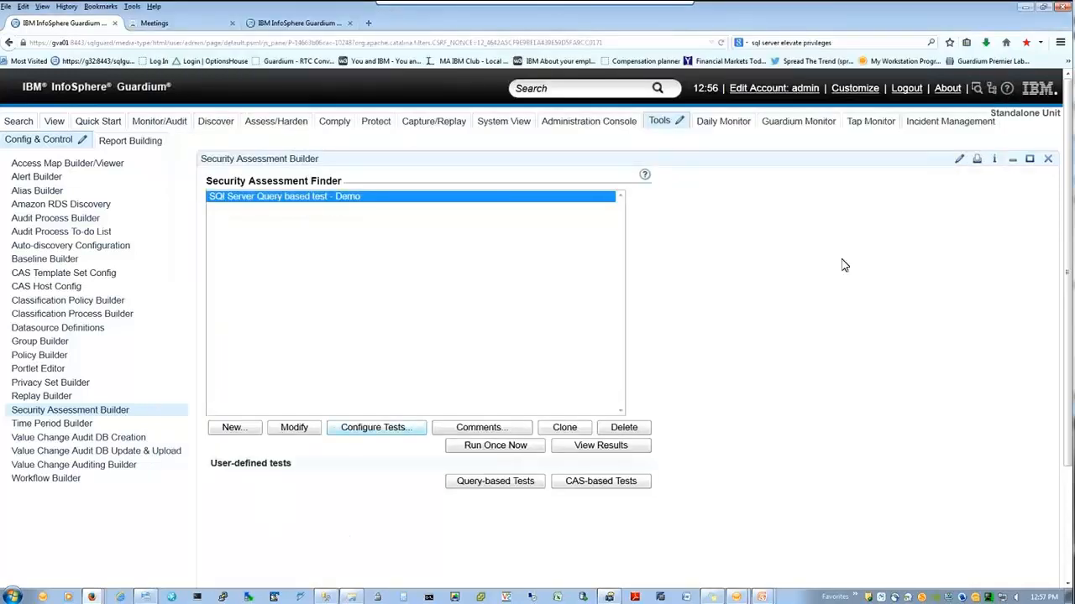
Step: Tune the Sybase IQ failed-login test with MAX_FAILED_LOGIN_ATTEMPTS set to 5 and save
click(347, 431)
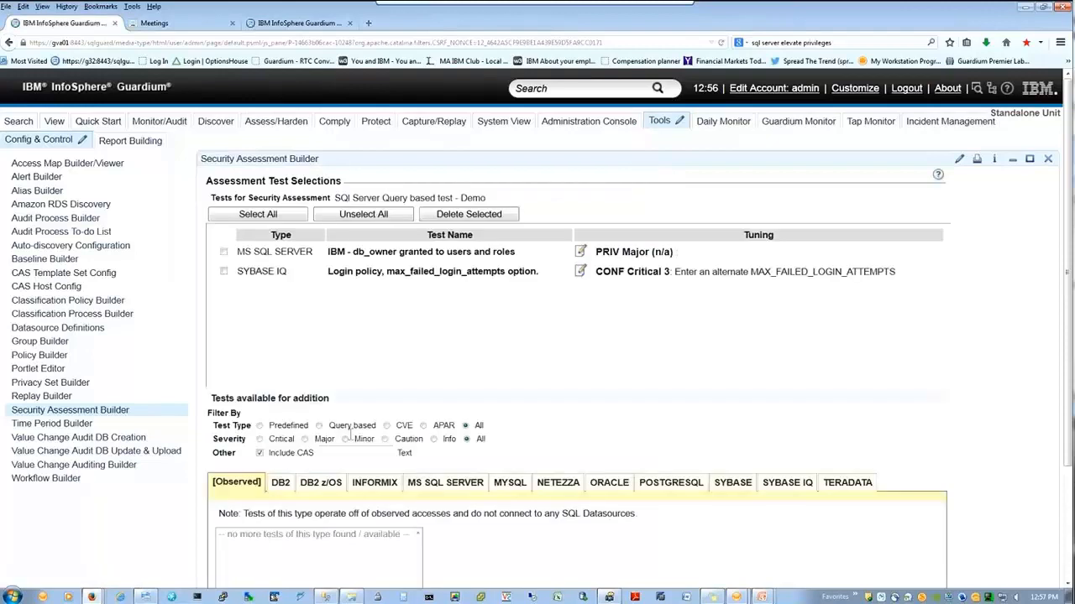
click(585, 276)
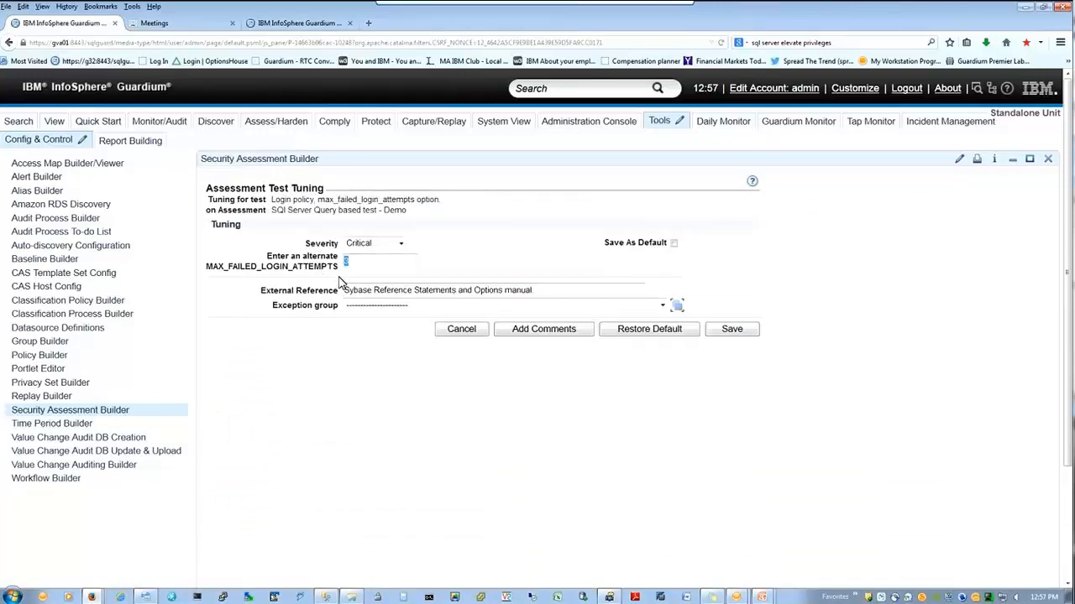
text(5)
key(Down)
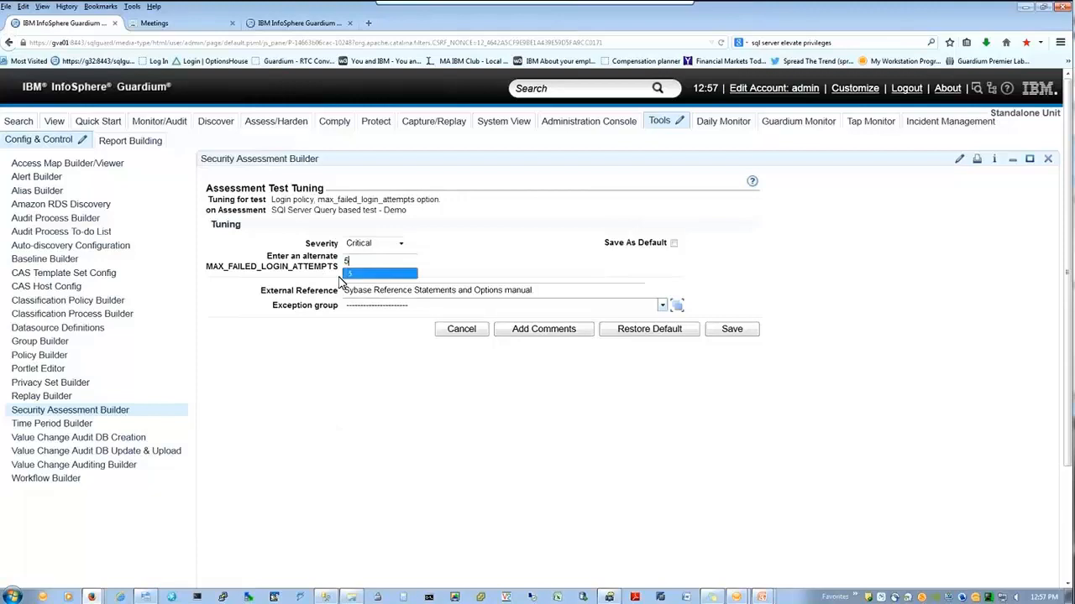
click(731, 329)
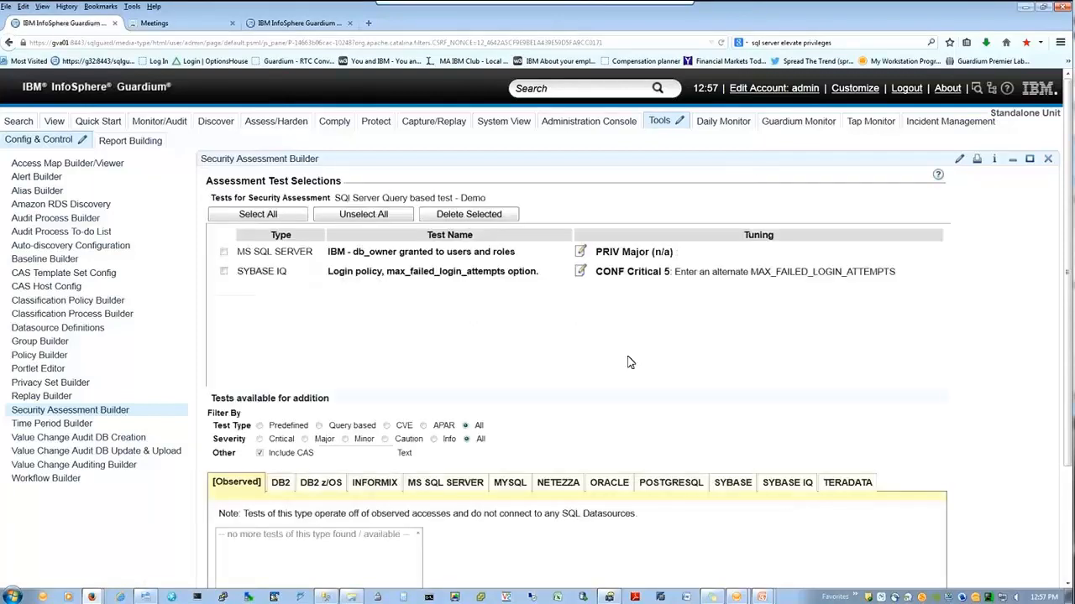
Step: Return to the PowerPoint slide show for the closing Thank You slide
scroll(631, 362, down, 3)
scroll(614, 367, down, 1)
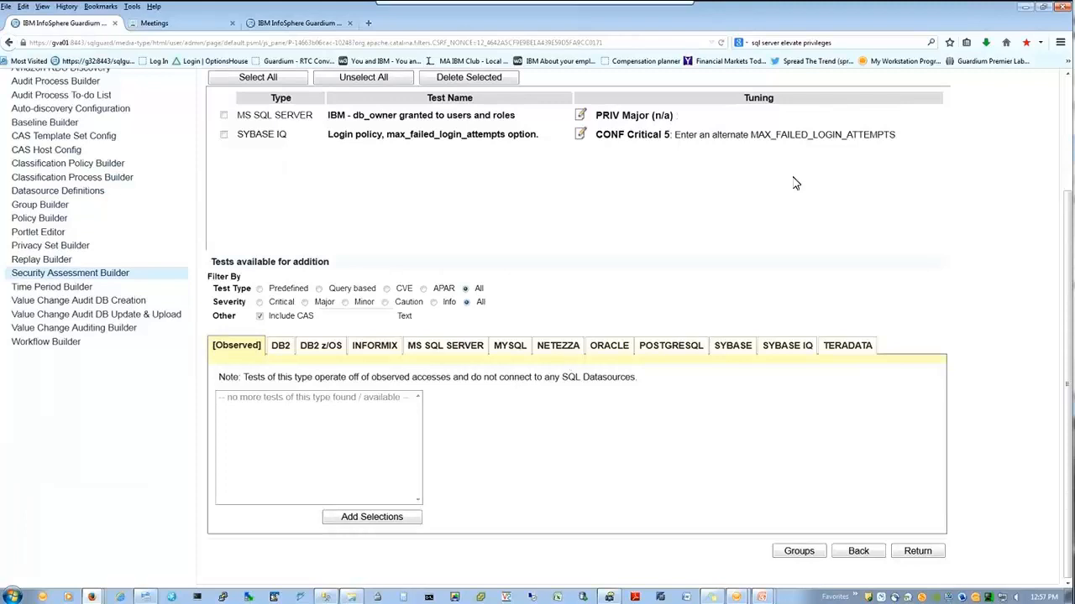
mouse_move(630, 7)
mouse_move(762, 597)
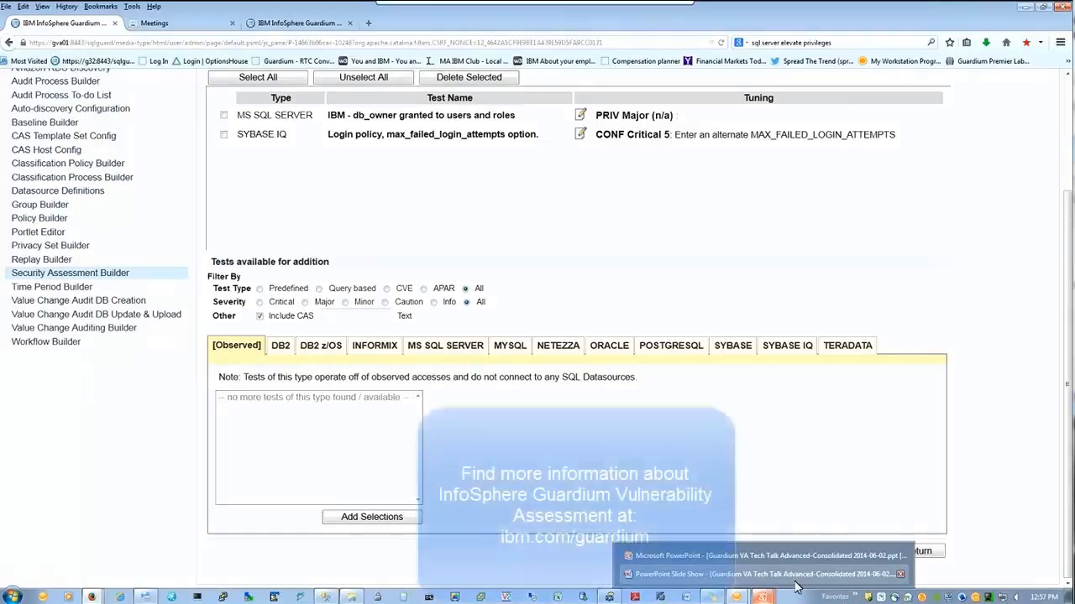
click(793, 576)
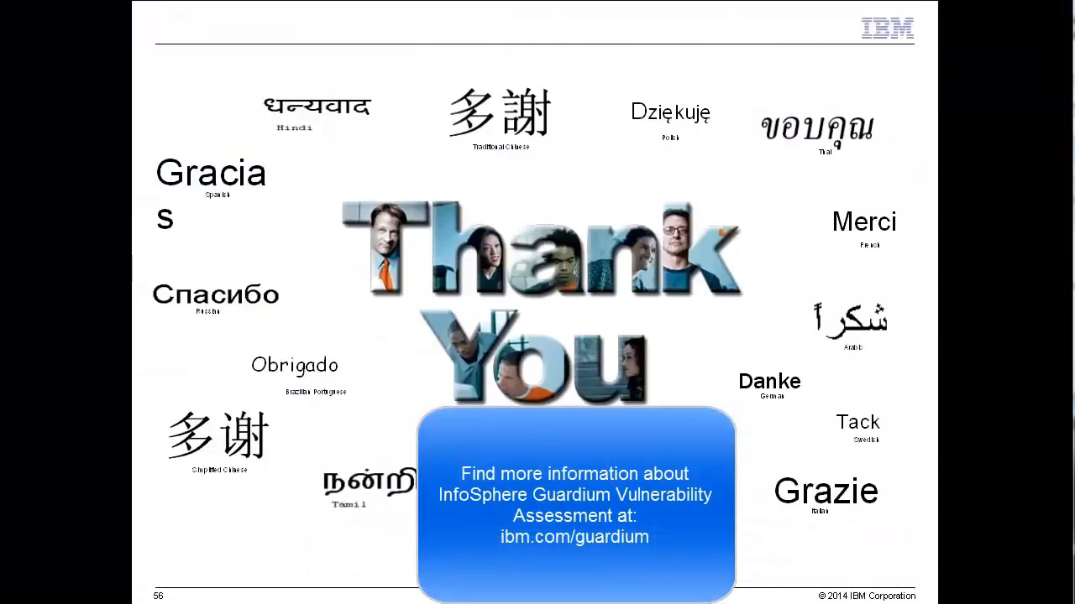